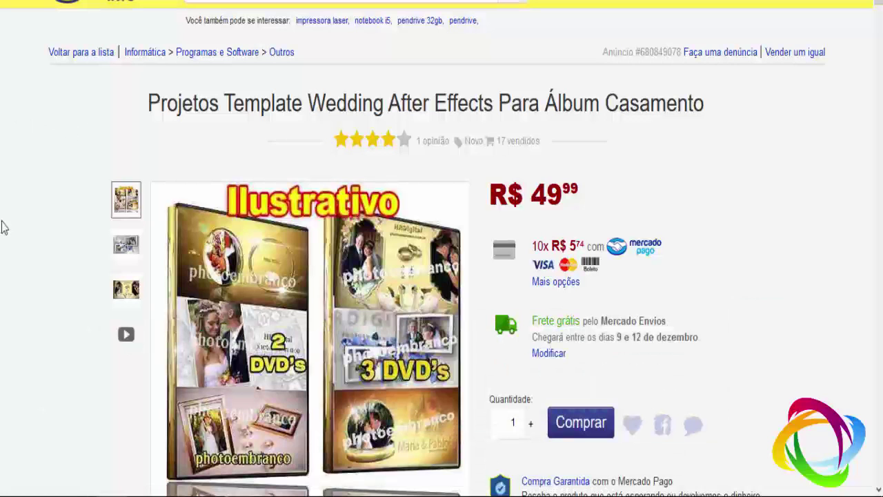
Step: Scroll the listing and highlight its R$ 49,99 price
{"action": "scroll", "coordinate": [5, 228], "scroll_direction": "down", "scroll_amount": 2}
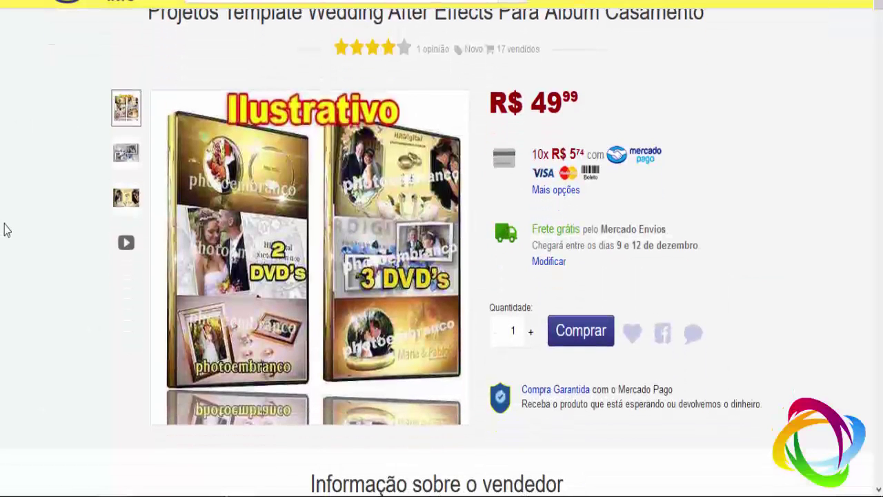
{"action": "scroll", "coordinate": [5, 229], "scroll_direction": "up", "scroll_amount": 2}
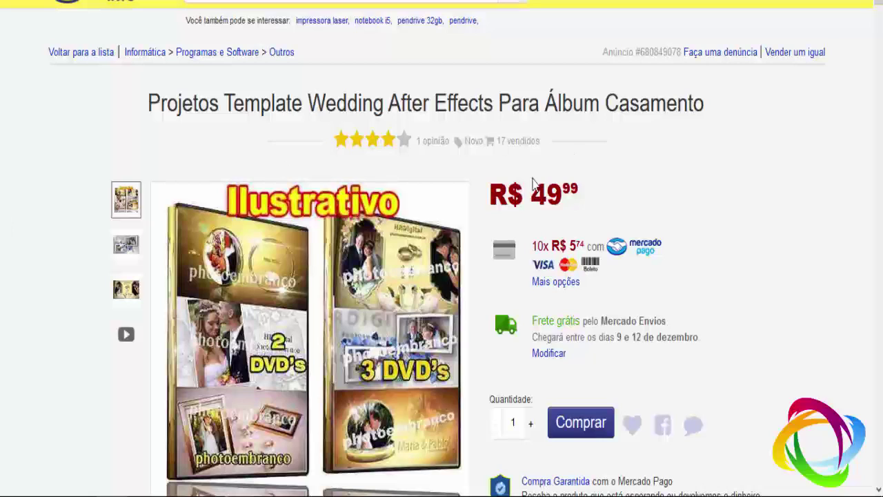
{"action": "left_click_drag", "start_coordinate": [532, 190], "coordinate": [578, 191]}
{"action": "left_click", "coordinate": [585, 199]}
Step: Scroll down through the listing's description and back up to the top
{"action": "scroll", "coordinate": [730, 250], "scroll_direction": "down", "scroll_amount": 10}
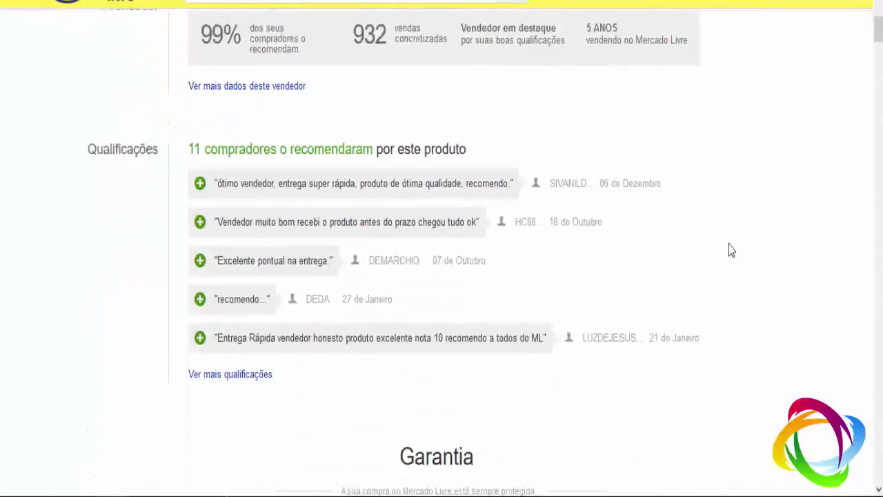
{"action": "scroll", "coordinate": [730, 250], "scroll_direction": "down", "scroll_amount": 2}
{"action": "scroll", "coordinate": [729, 250], "scroll_direction": "down", "scroll_amount": 4}
{"action": "scroll", "coordinate": [730, 250], "scroll_direction": "down", "scroll_amount": 5}
{"action": "scroll", "coordinate": [729, 249], "scroll_direction": "down", "scroll_amount": 4}
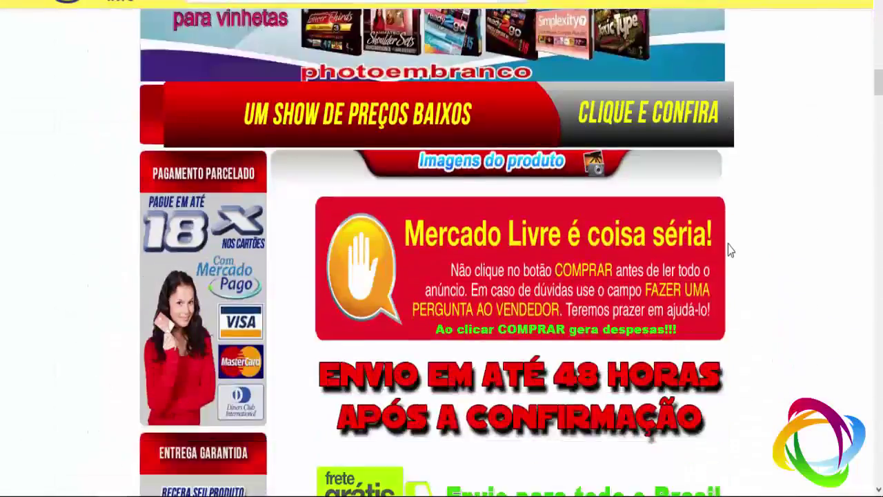
{"action": "scroll", "coordinate": [730, 249], "scroll_direction": "down", "scroll_amount": 2}
{"action": "scroll", "coordinate": [719, 266], "scroll_direction": "down", "scroll_amount": 1}
{"action": "scroll", "coordinate": [542, 291], "scroll_direction": "down", "scroll_amount": 4}
{"action": "scroll", "coordinate": [524, 289], "scroll_direction": "up", "scroll_amount": 1}
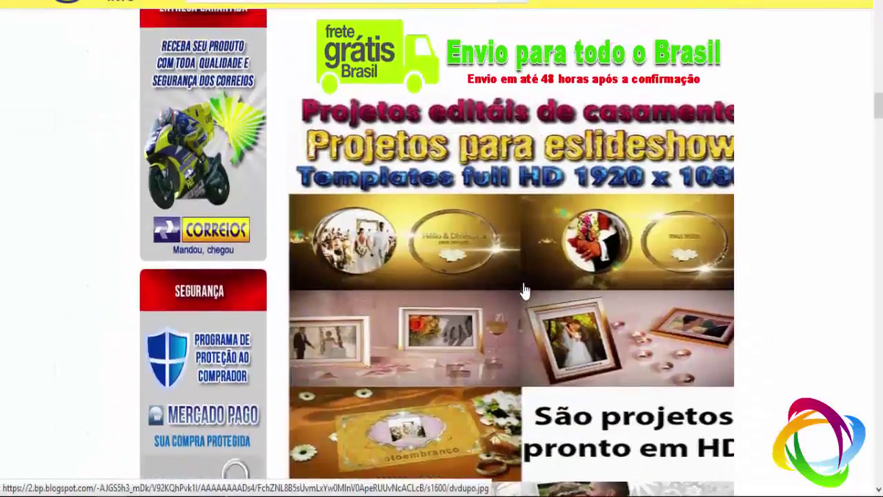
{"action": "scroll", "coordinate": [524, 290], "scroll_direction": "up", "scroll_amount": 3}
{"action": "scroll", "coordinate": [500, 325], "scroll_direction": "down", "scroll_amount": 2}
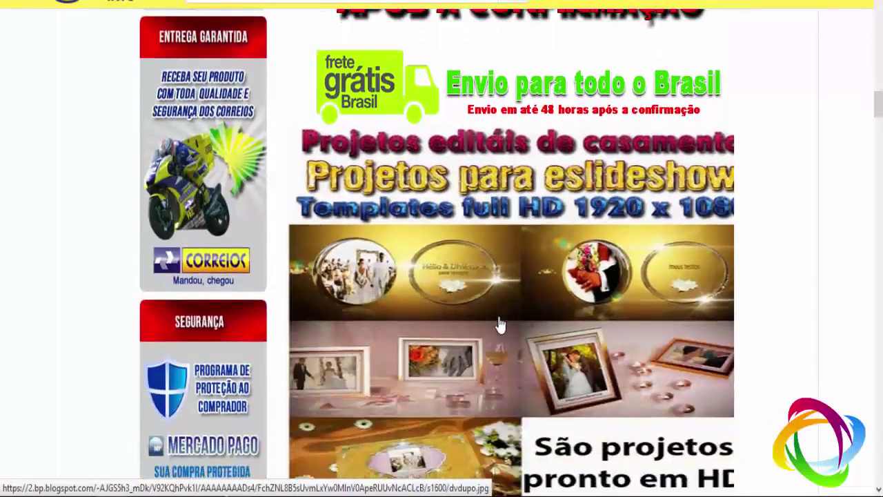
{"action": "scroll", "coordinate": [500, 324], "scroll_direction": "up", "scroll_amount": 1}
{"action": "scroll", "coordinate": [496, 321], "scroll_direction": "up", "scroll_amount": 4}
{"action": "scroll", "coordinate": [493, 316], "scroll_direction": "up", "scroll_amount": 5}
{"action": "scroll", "coordinate": [487, 310], "scroll_direction": "up", "scroll_amount": 5}
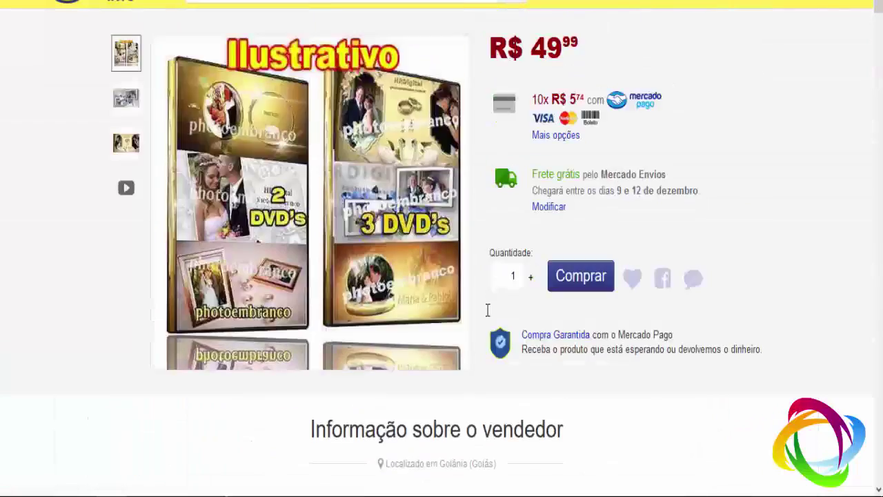
{"action": "scroll", "coordinate": [487, 310], "scroll_direction": "up", "scroll_amount": 2}
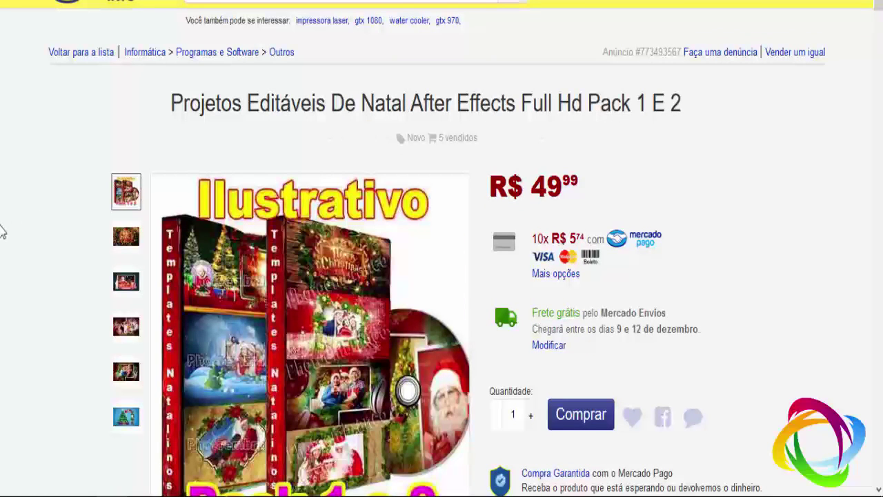
Step: Scroll the Christmas pack page, then enlarge the 200-flyer pack's main PHOTOEMNRANCO flyer image
{"action": "scroll", "coordinate": [0, 232], "scroll_direction": "down", "scroll_amount": 1}
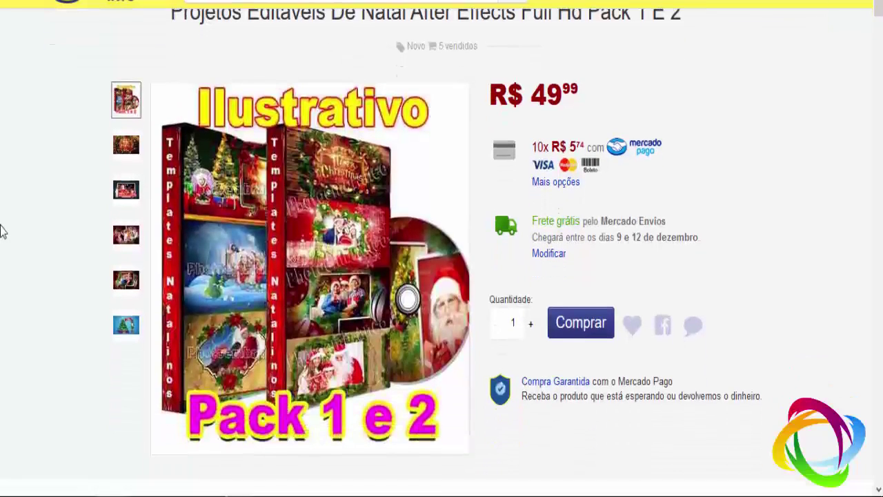
{"action": "scroll", "coordinate": [0, 232], "scroll_direction": "down", "scroll_amount": 1}
{"action": "scroll", "coordinate": [5, 263], "scroll_direction": "down", "scroll_amount": 2}
{"action": "scroll", "coordinate": [8, 278], "scroll_direction": "down", "scroll_amount": 2}
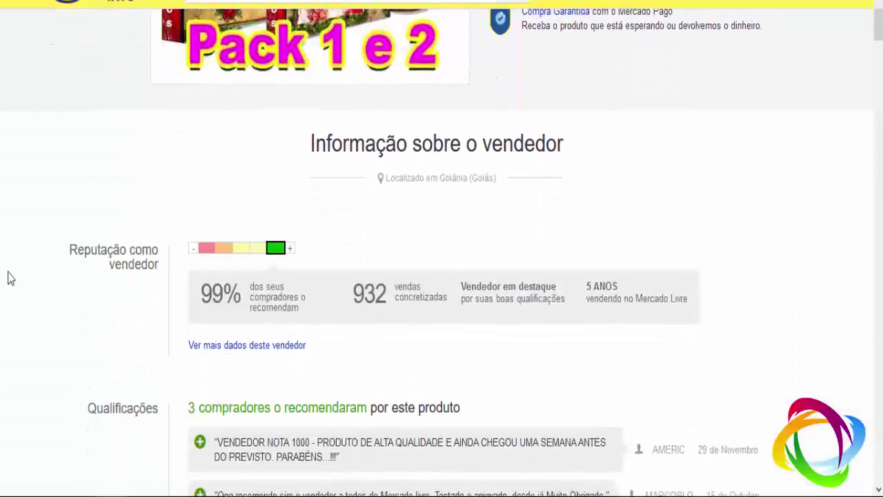
{"action": "scroll", "coordinate": [7, 278], "scroll_direction": "down", "scroll_amount": 5}
{"action": "scroll", "coordinate": [10, 278], "scroll_direction": "down", "scroll_amount": 1}
{"action": "scroll", "coordinate": [8, 278], "scroll_direction": "down", "scroll_amount": 5}
{"action": "scroll", "coordinate": [8, 277], "scroll_direction": "down", "scroll_amount": 4}
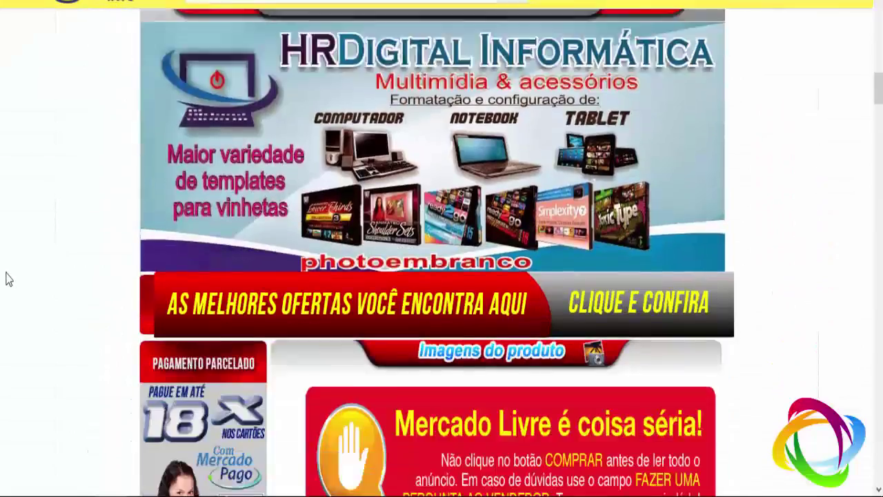
{"action": "scroll", "coordinate": [8, 306], "scroll_direction": "down", "scroll_amount": 3}
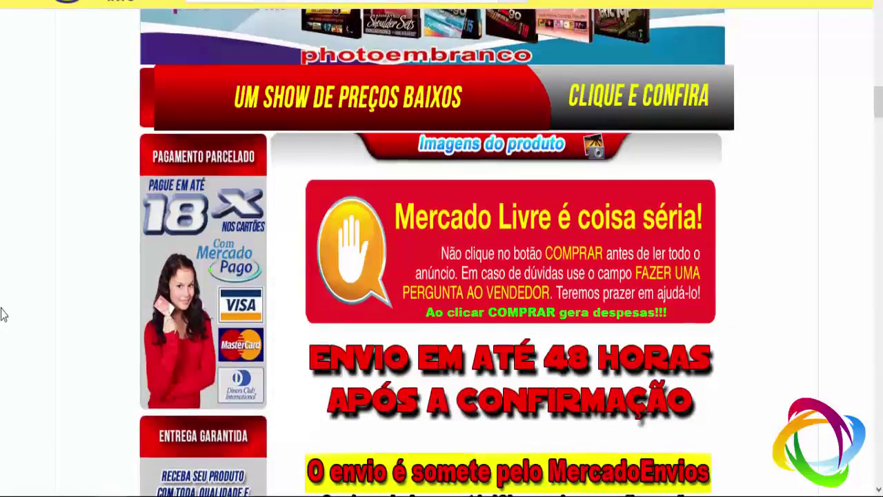
{"action": "scroll", "coordinate": [3, 314], "scroll_direction": "up", "scroll_amount": 5}
{"action": "scroll", "coordinate": [3, 314], "scroll_direction": "up", "scroll_amount": 3}
{"action": "scroll", "coordinate": [3, 314], "scroll_direction": "up", "scroll_amount": 5}
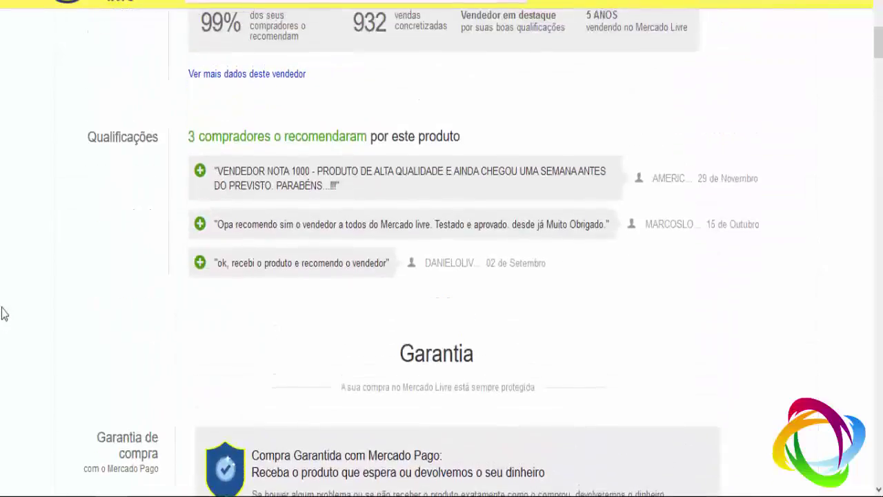
{"action": "scroll", "coordinate": [2, 314], "scroll_direction": "up", "scroll_amount": 5}
{"action": "scroll", "coordinate": [3, 314], "scroll_direction": "up", "scroll_amount": 5}
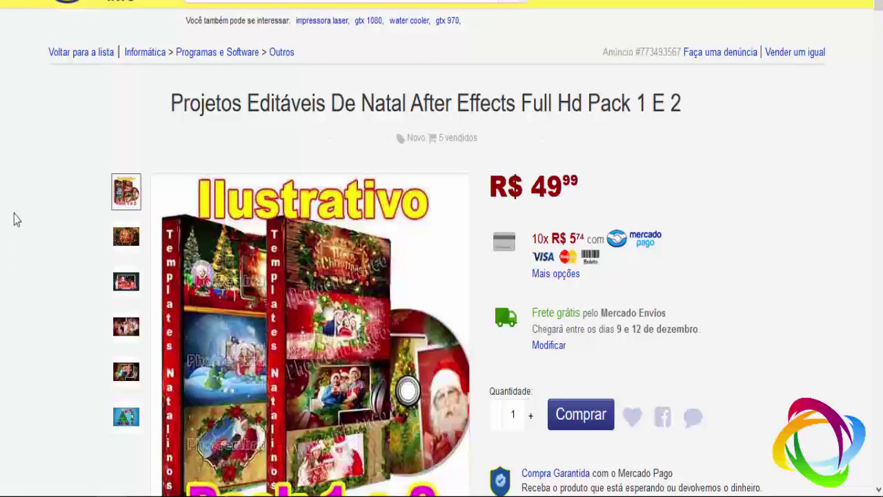
{"action": "left_click", "coordinate": [331, 268]}
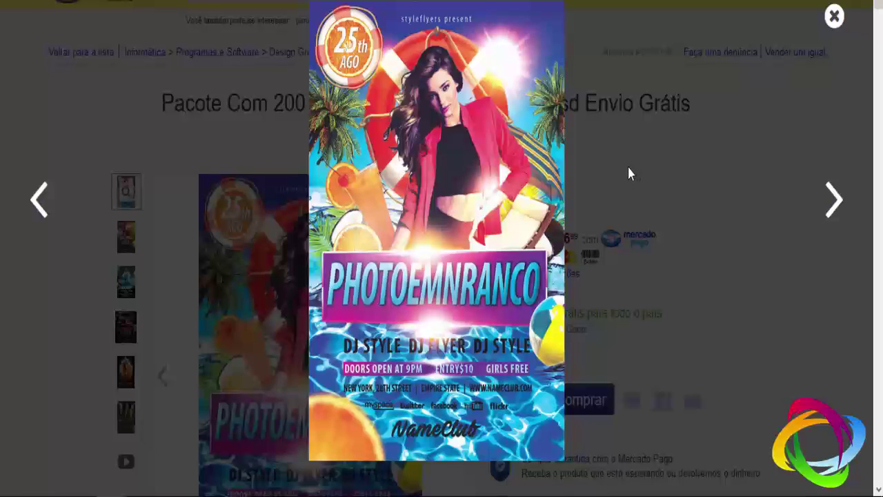
Step: Step through the HRD Templates, ICICUBE, LUXURY PARTY, GRAND OPENING and PHOTOEMBRANCO flyers, then close the gallery
{"action": "key", "text": "Escape"}
{"action": "left_click", "coordinate": [283, 241]}
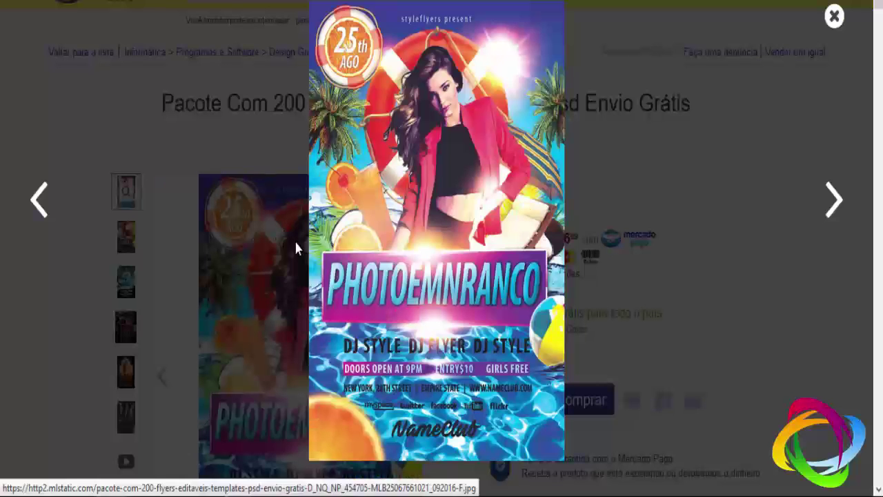
{"action": "left_click", "coordinate": [834, 200]}
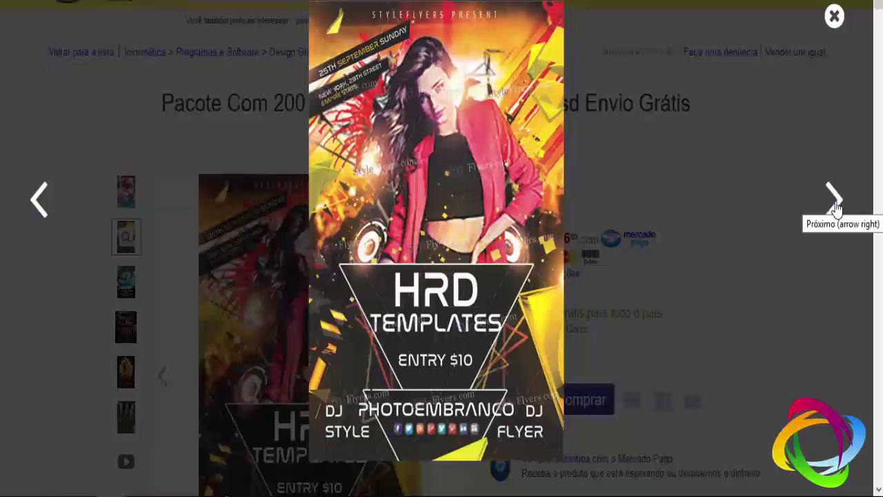
{"action": "left_click", "coordinate": [835, 204]}
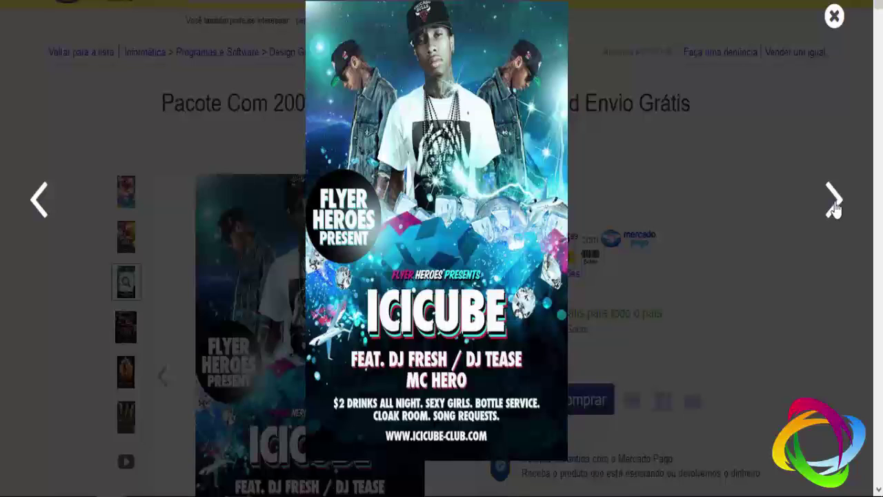
{"action": "left_click", "coordinate": [835, 204]}
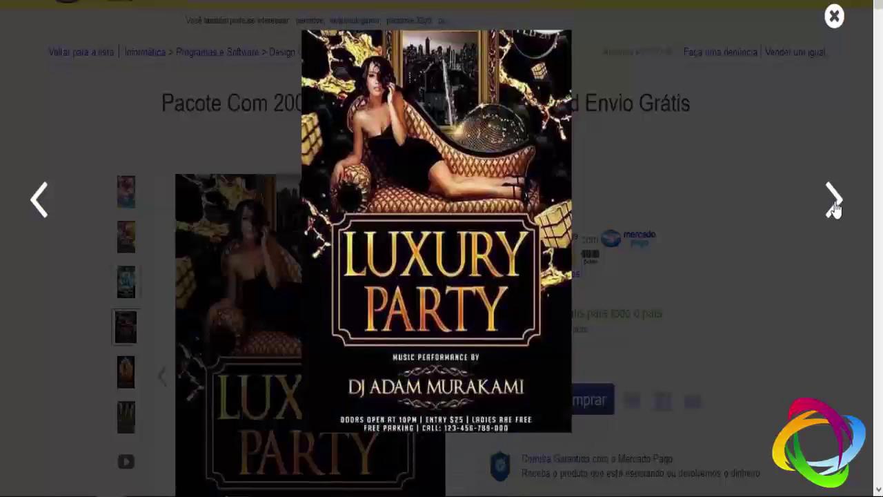
{"action": "left_click", "coordinate": [834, 204]}
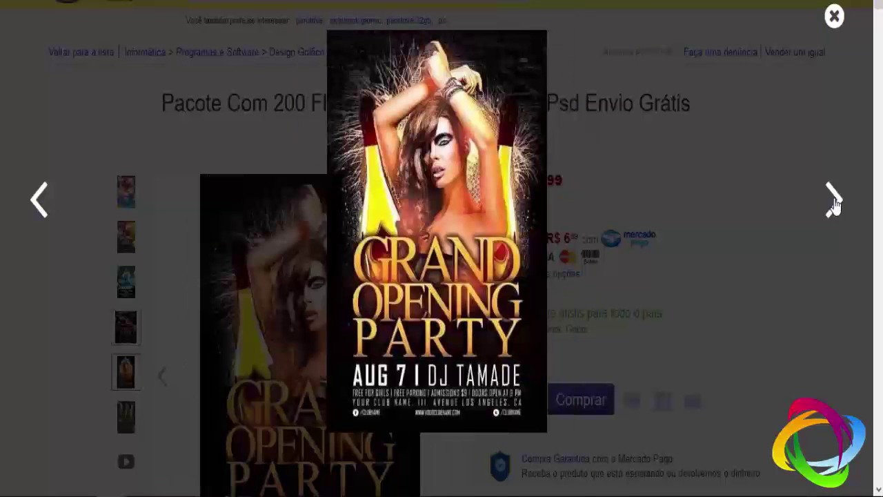
{"action": "left_click", "coordinate": [834, 204]}
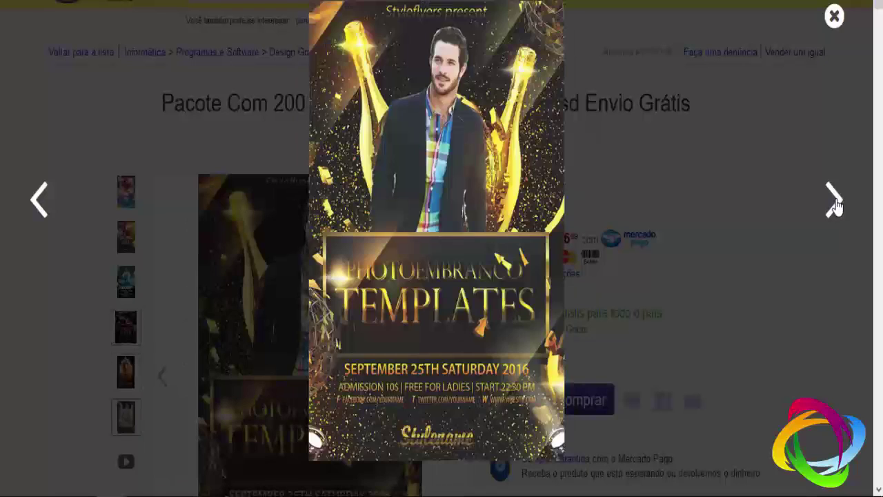
{"action": "left_click", "coordinate": [833, 17]}
Step: Highlight '200' in the listing title, then scroll the description and back up
{"action": "left_click_drag", "start_coordinate": [276, 103], "coordinate": [308, 103]}
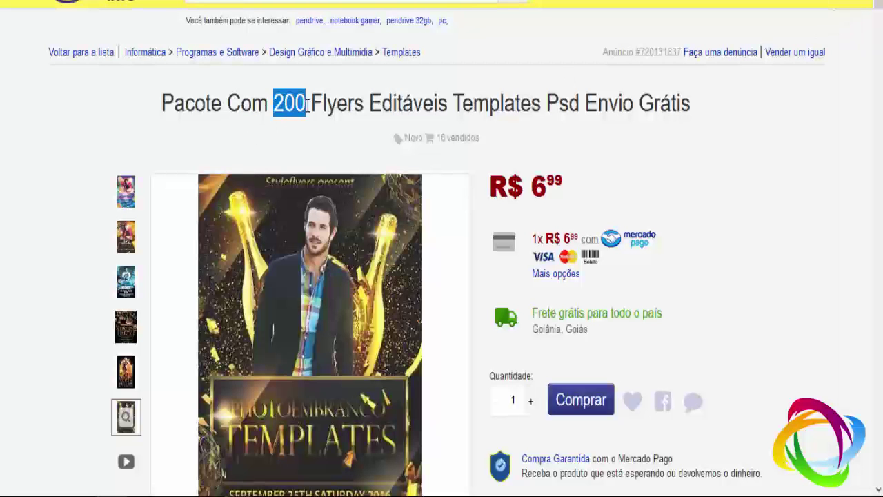
{"action": "left_click", "coordinate": [300, 111]}
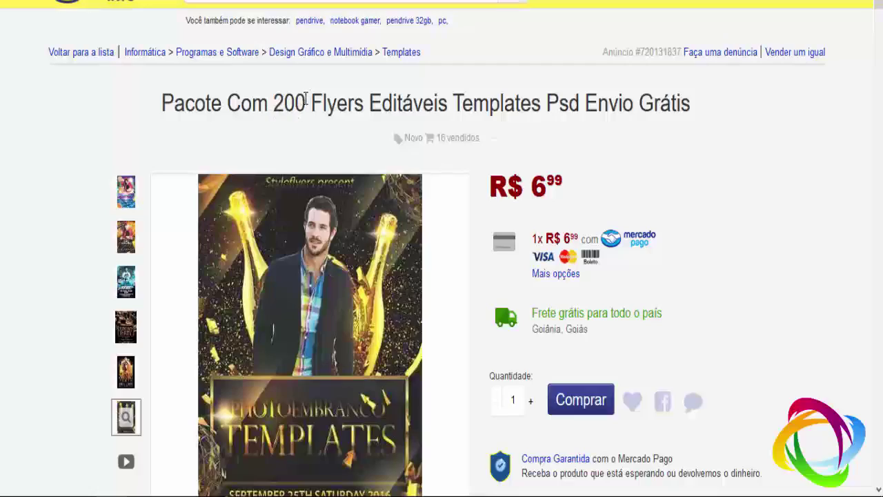
{"action": "scroll", "coordinate": [538, 198], "scroll_direction": "down", "scroll_amount": 5}
{"action": "scroll", "coordinate": [528, 209], "scroll_direction": "down", "scroll_amount": 5}
{"action": "scroll", "coordinate": [524, 207], "scroll_direction": "down", "scroll_amount": 5}
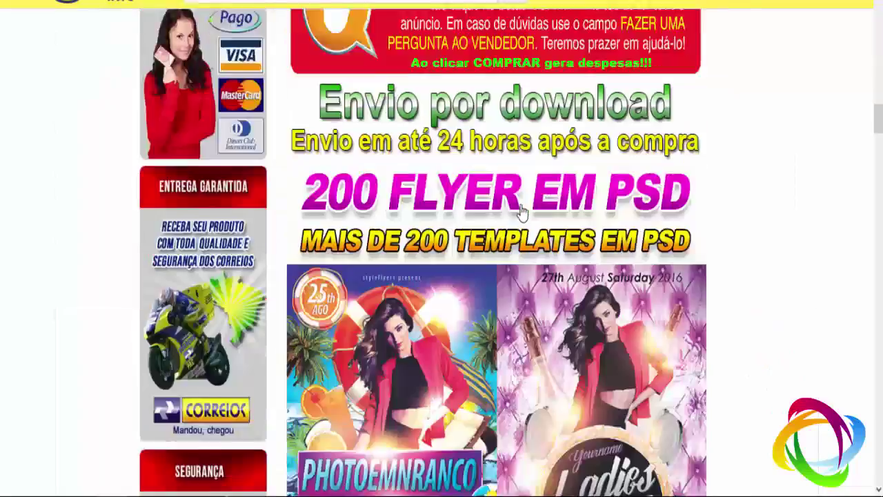
{"action": "scroll", "coordinate": [521, 210], "scroll_direction": "down", "scroll_amount": 4}
{"action": "scroll", "coordinate": [510, 214], "scroll_direction": "down", "scroll_amount": 3}
{"action": "scroll", "coordinate": [490, 221], "scroll_direction": "down", "scroll_amount": 3}
{"action": "scroll", "coordinate": [469, 231], "scroll_direction": "up", "scroll_amount": 3}
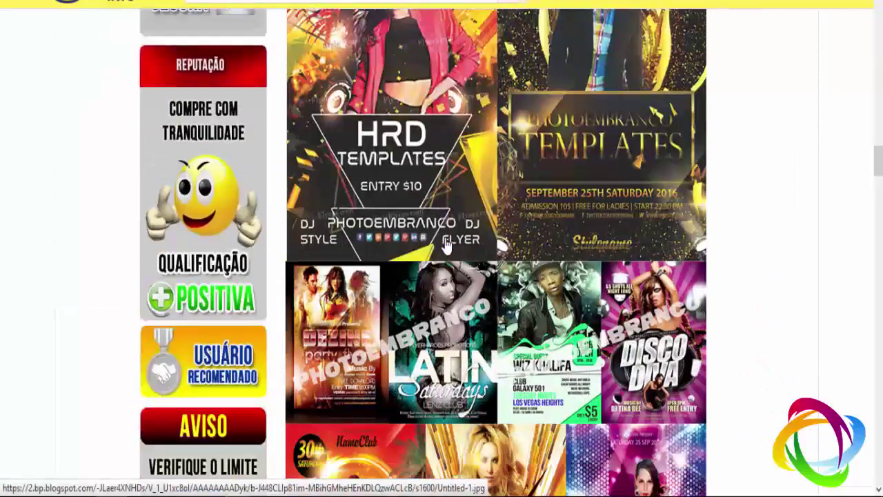
{"action": "scroll", "coordinate": [445, 245], "scroll_direction": "down", "scroll_amount": 3}
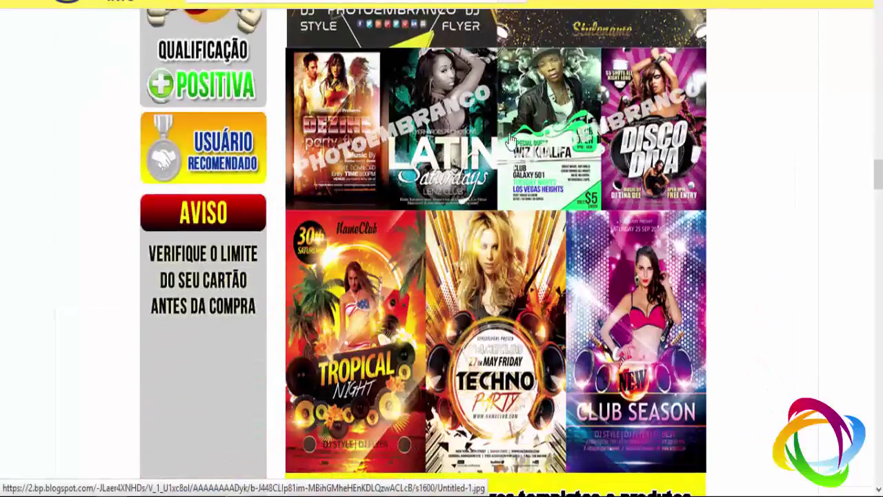
{"action": "scroll", "coordinate": [441, 238], "scroll_direction": "up", "scroll_amount": 3}
{"action": "scroll", "coordinate": [436, 238], "scroll_direction": "up", "scroll_amount": 5}
{"action": "scroll", "coordinate": [418, 211], "scroll_direction": "up", "scroll_amount": 5}
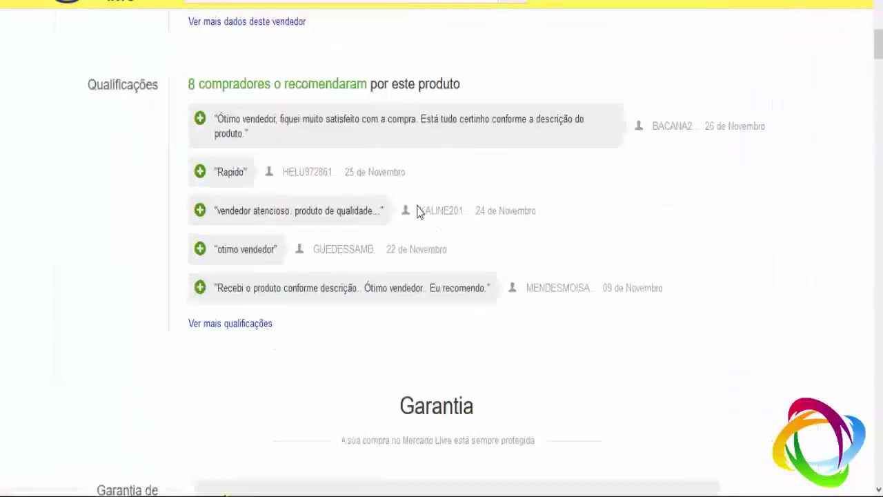
{"action": "scroll", "coordinate": [413, 205], "scroll_direction": "up", "scroll_amount": 5}
{"action": "scroll", "coordinate": [414, 205], "scroll_direction": "up", "scroll_amount": 3}
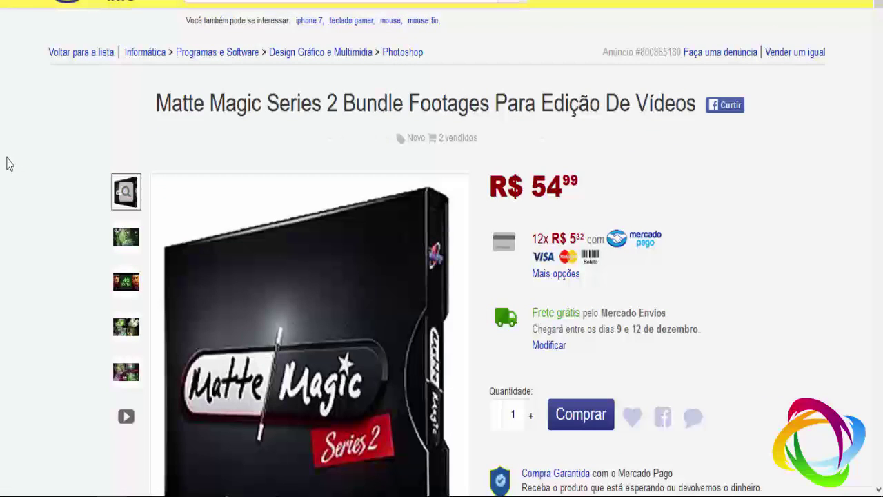
Step: Play the Matte Magic bundle's promo video from the gallery, then pause it
{"action": "scroll", "coordinate": [6, 166], "scroll_direction": "down", "scroll_amount": 2}
{"action": "scroll", "coordinate": [2, 195], "scroll_direction": "up", "scroll_amount": 2}
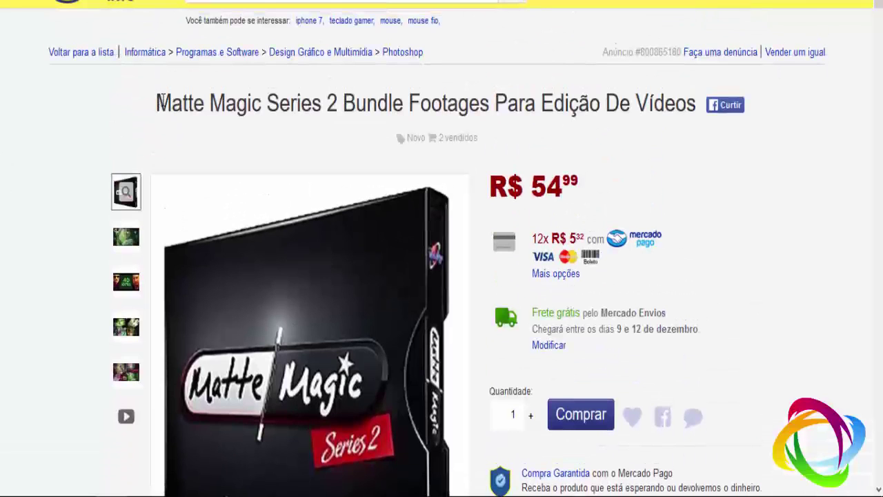
{"action": "scroll", "coordinate": [4, 151], "scroll_direction": "down", "scroll_amount": 3}
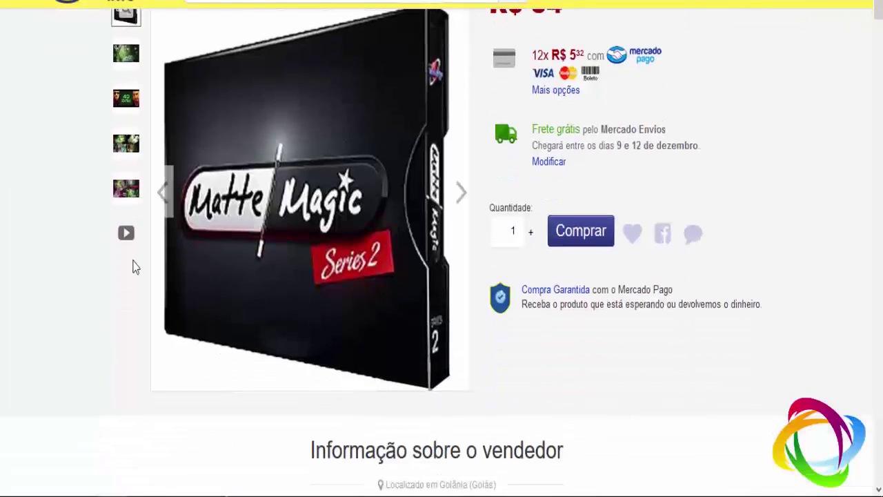
{"action": "left_click", "coordinate": [126, 233]}
{"action": "left_click", "coordinate": [173, 305]}
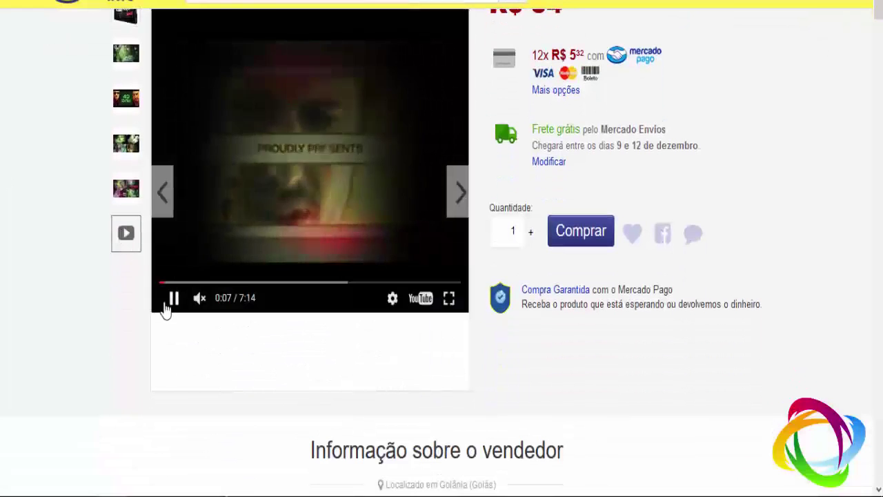
{"action": "scroll", "coordinate": [24, 278], "scroll_direction": "up", "scroll_amount": 1}
{"action": "scroll", "coordinate": [24, 277], "scroll_direction": "up", "scroll_amount": 1}
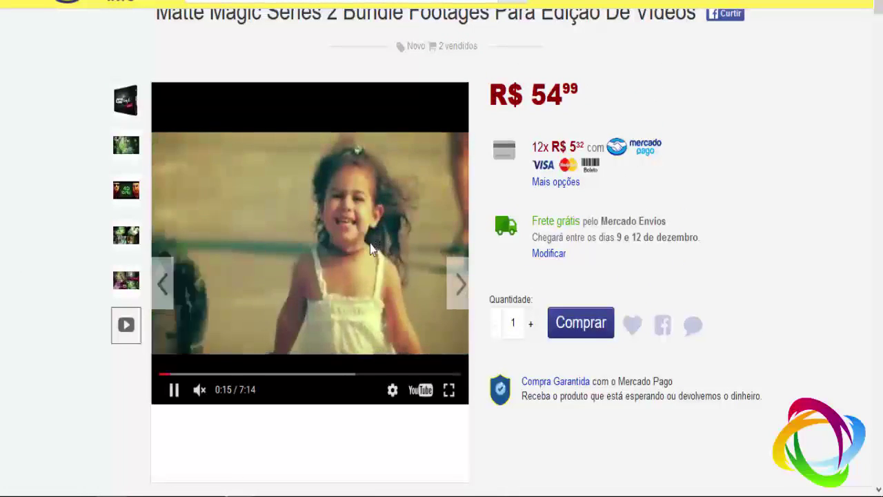
{"action": "scroll", "coordinate": [351, 249], "scroll_direction": "up", "scroll_amount": 1}
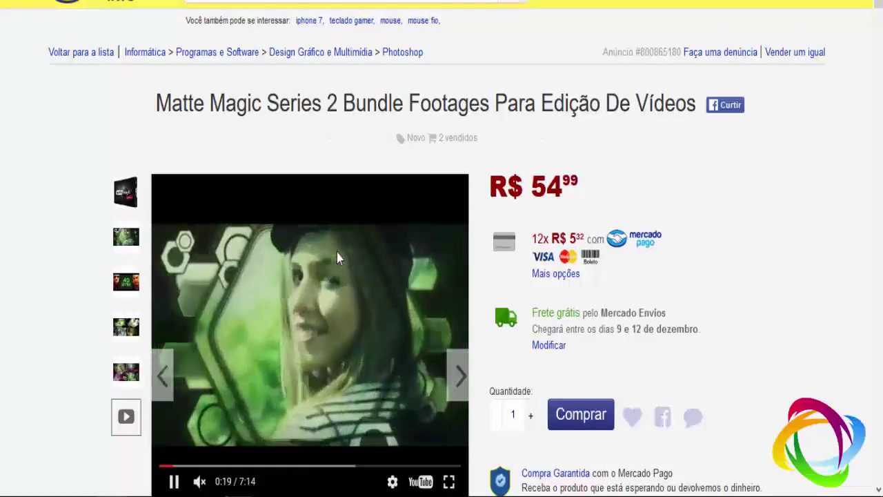
{"action": "scroll", "coordinate": [337, 252], "scroll_direction": "down", "scroll_amount": 1}
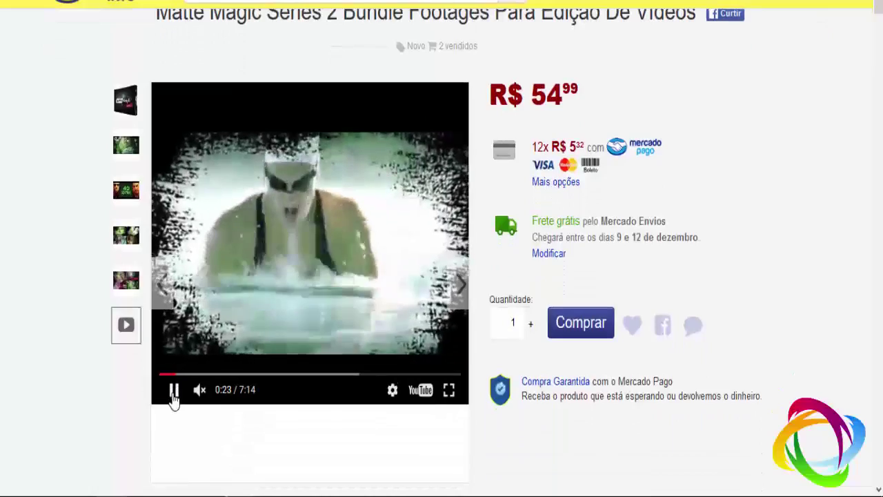
{"action": "left_click", "coordinate": [173, 398]}
Step: Replay and pause the preview, show the box image, then return to the seller's listings
{"action": "scroll", "coordinate": [43, 355], "scroll_direction": "down", "scroll_amount": 1}
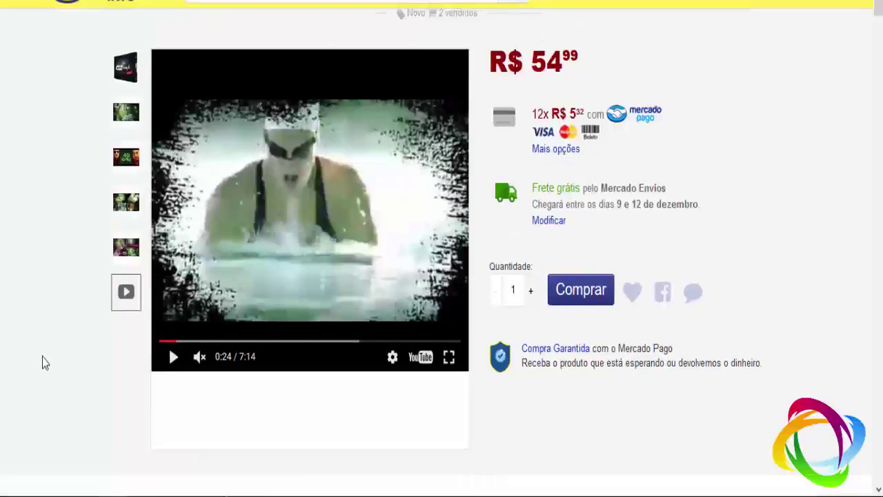
{"action": "scroll", "coordinate": [42, 355], "scroll_direction": "down", "scroll_amount": 5}
{"action": "scroll", "coordinate": [42, 356], "scroll_direction": "down", "scroll_amount": 5}
{"action": "scroll", "coordinate": [44, 354], "scroll_direction": "down", "scroll_amount": 5}
{"action": "scroll", "coordinate": [44, 349], "scroll_direction": "down", "scroll_amount": 4}
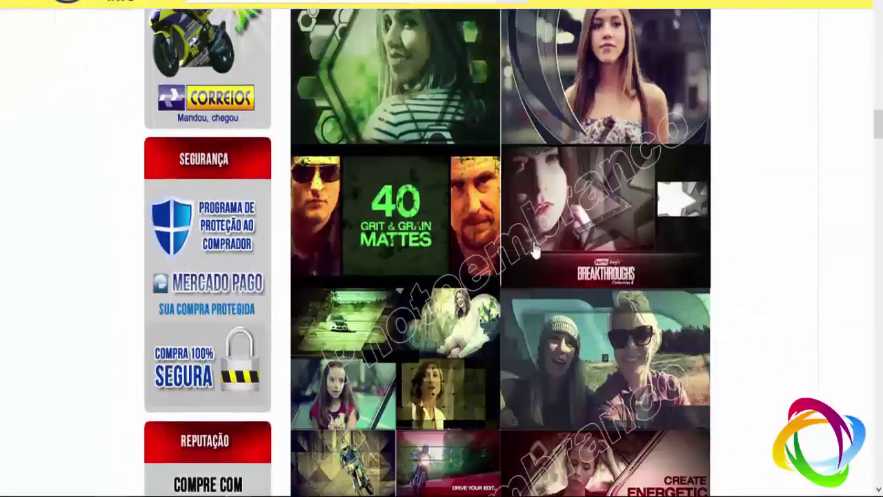
{"action": "scroll", "coordinate": [43, 349], "scroll_direction": "down", "scroll_amount": 2}
{"action": "scroll", "coordinate": [143, 269], "scroll_direction": "up", "scroll_amount": 10}
{"action": "scroll", "coordinate": [145, 262], "scroll_direction": "up", "scroll_amount": 10}
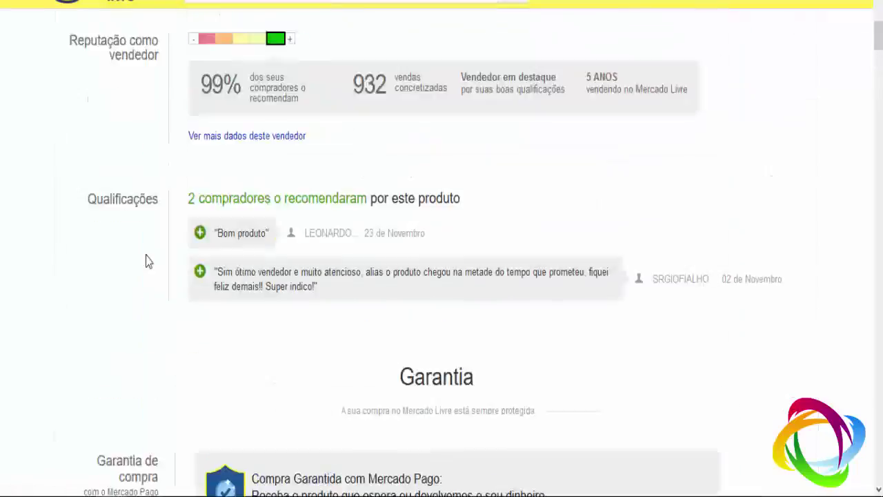
{"action": "scroll", "coordinate": [145, 258], "scroll_direction": "up", "scroll_amount": 4}
{"action": "scroll", "coordinate": [145, 258], "scroll_direction": "up", "scroll_amount": 3}
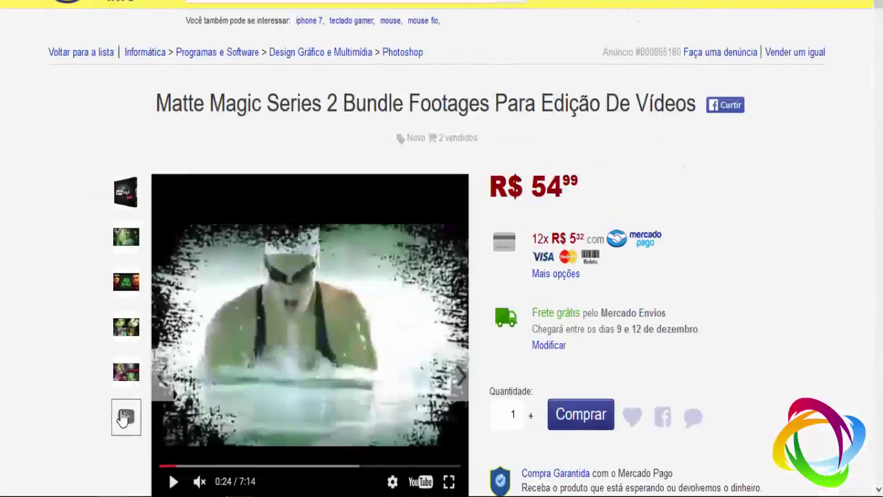
{"action": "left_click", "coordinate": [173, 481]}
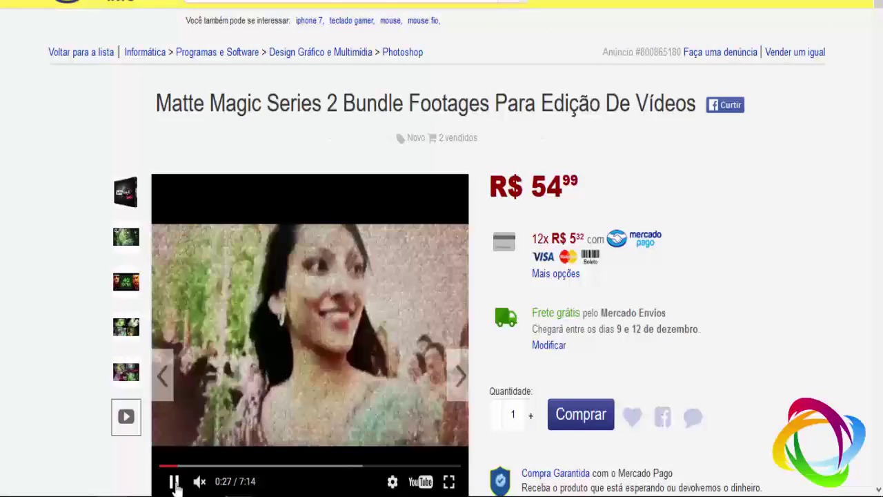
{"action": "left_click", "coordinate": [173, 481]}
{"action": "left_click", "coordinate": [126, 193]}
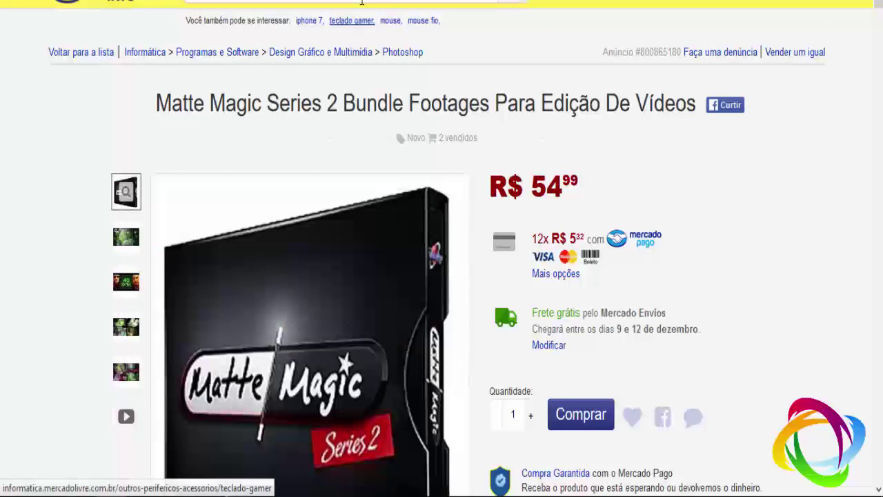
{"action": "key", "text": "alt+Left"}
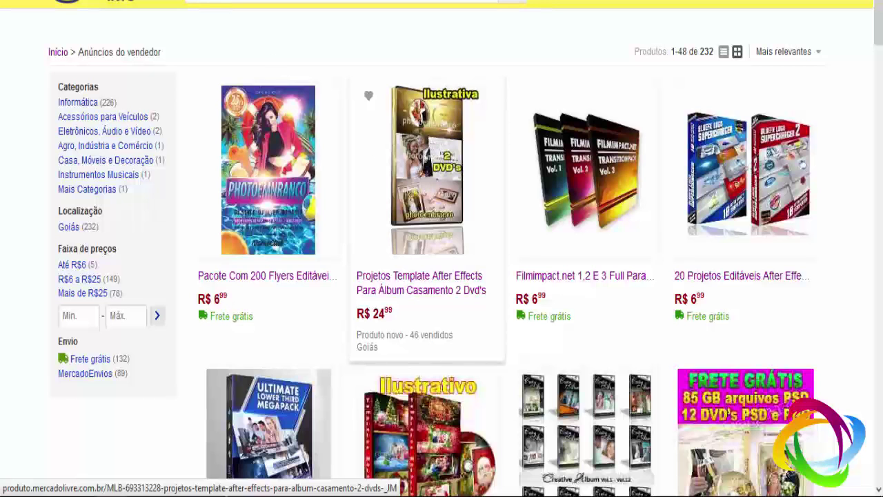
{"action": "left_click", "coordinate": [419, 176]}
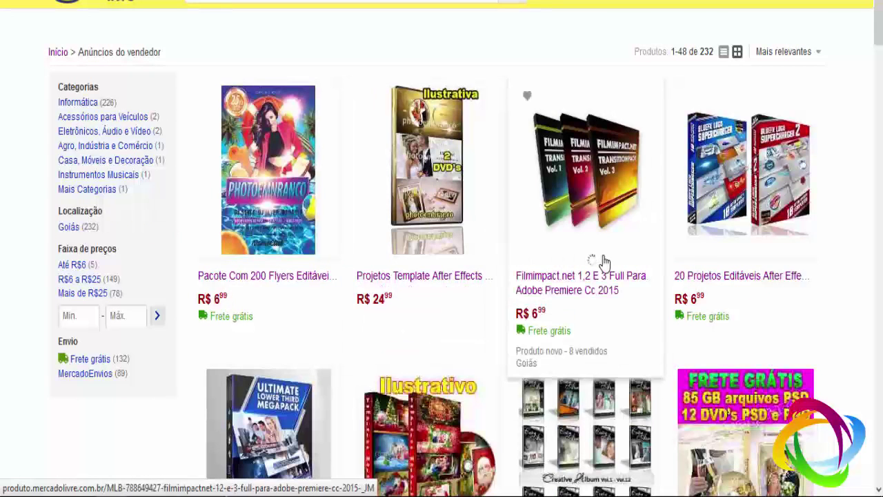
{"action": "scroll", "coordinate": [533, 236], "scroll_direction": "down", "scroll_amount": 2}
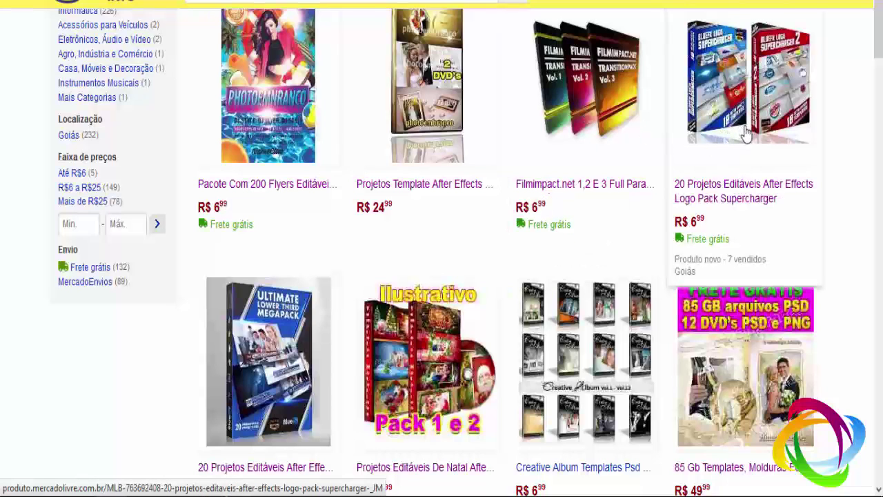
{"action": "scroll", "coordinate": [193, 274], "scroll_direction": "down", "scroll_amount": 1}
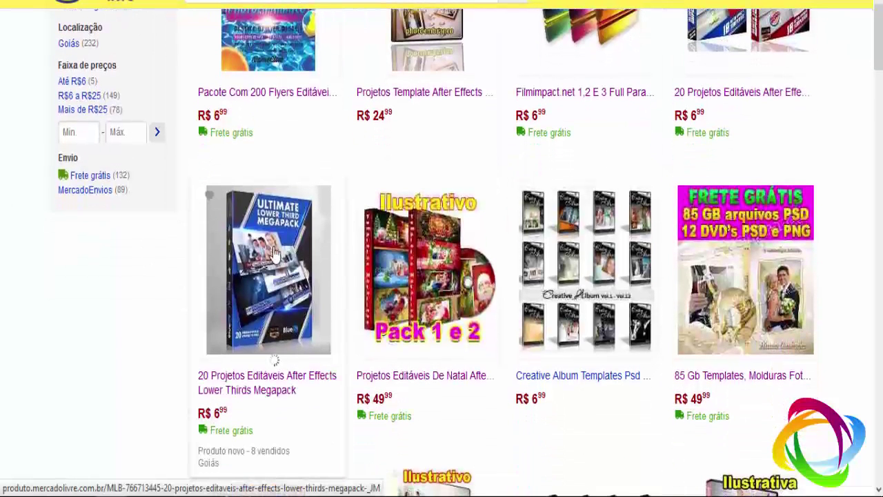
{"action": "scroll", "coordinate": [584, 258], "scroll_direction": "down", "scroll_amount": 1}
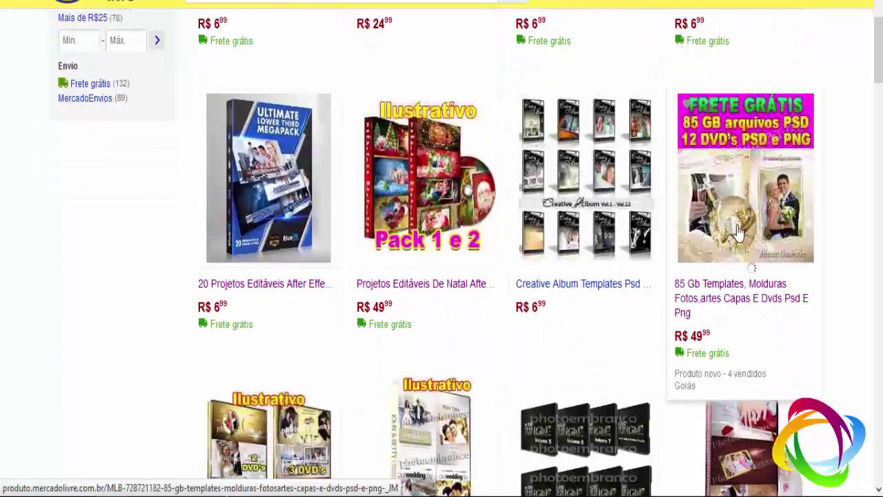
{"action": "scroll", "coordinate": [739, 229], "scroll_direction": "down", "scroll_amount": 2}
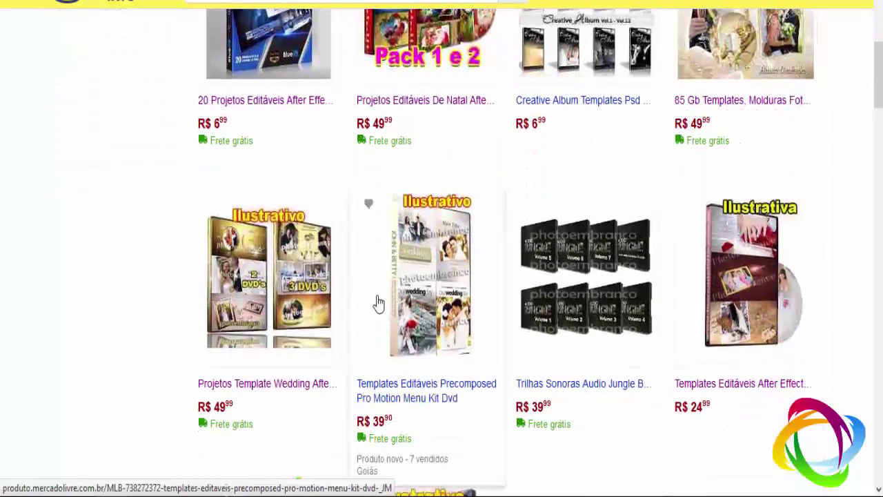
{"action": "scroll", "coordinate": [418, 269], "scroll_direction": "down", "scroll_amount": 2}
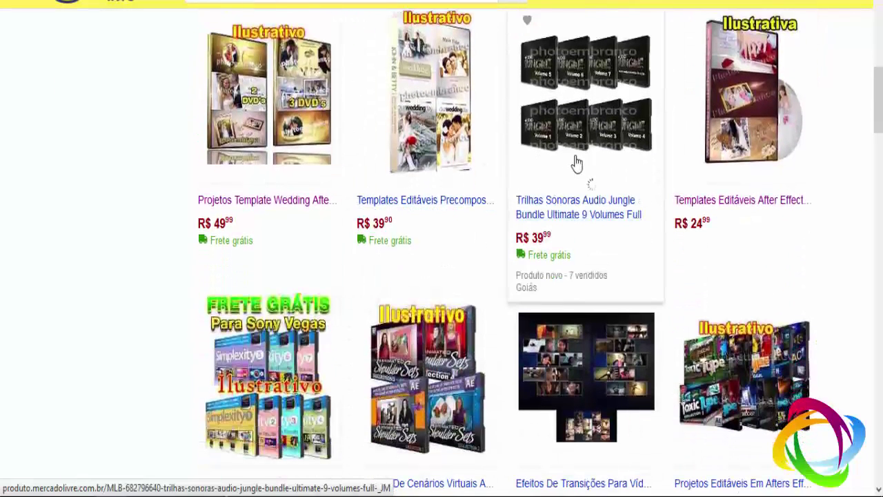
{"action": "scroll", "coordinate": [584, 163], "scroll_direction": "up", "scroll_amount": 1}
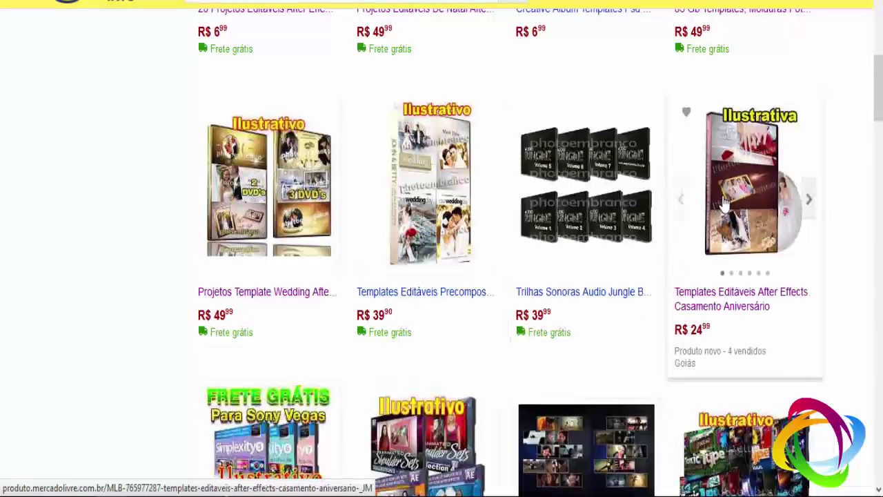
{"action": "scroll", "coordinate": [304, 206], "scroll_direction": "down", "scroll_amount": 1}
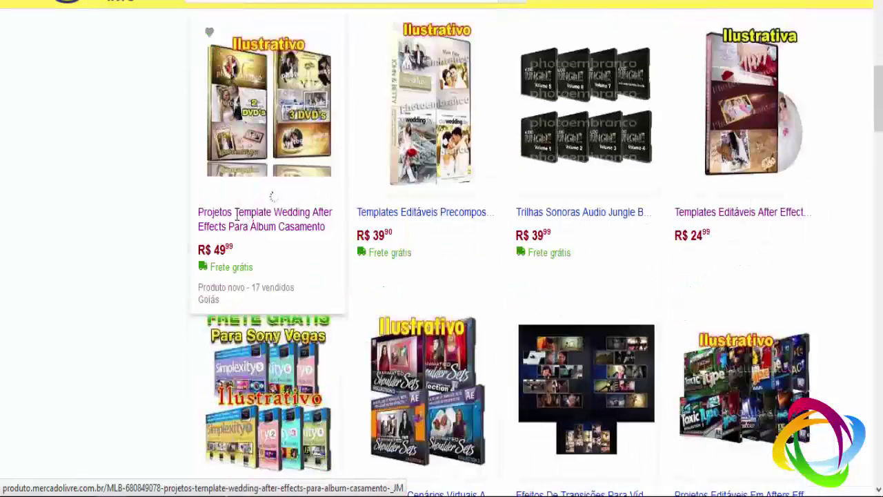
{"action": "scroll", "coordinate": [303, 210], "scroll_direction": "down", "scroll_amount": 3}
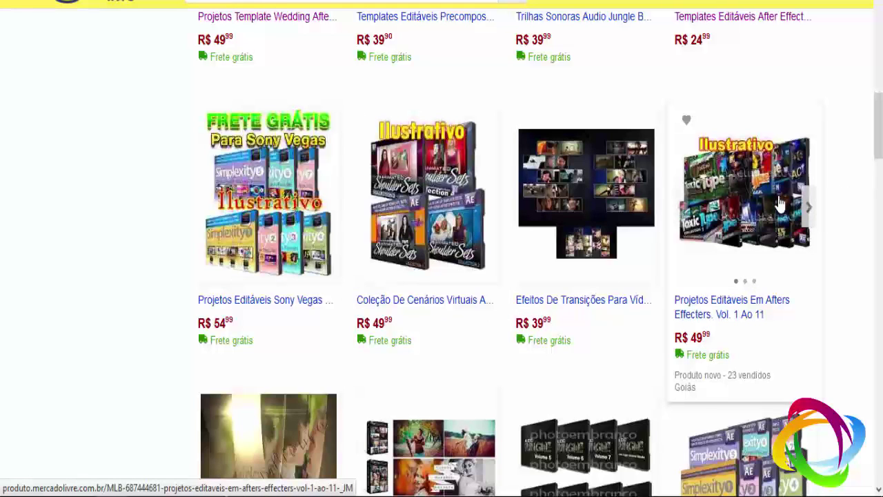
{"action": "scroll", "coordinate": [779, 204], "scroll_direction": "down", "scroll_amount": 3}
{"action": "scroll", "coordinate": [223, 305], "scroll_direction": "down", "scroll_amount": 1}
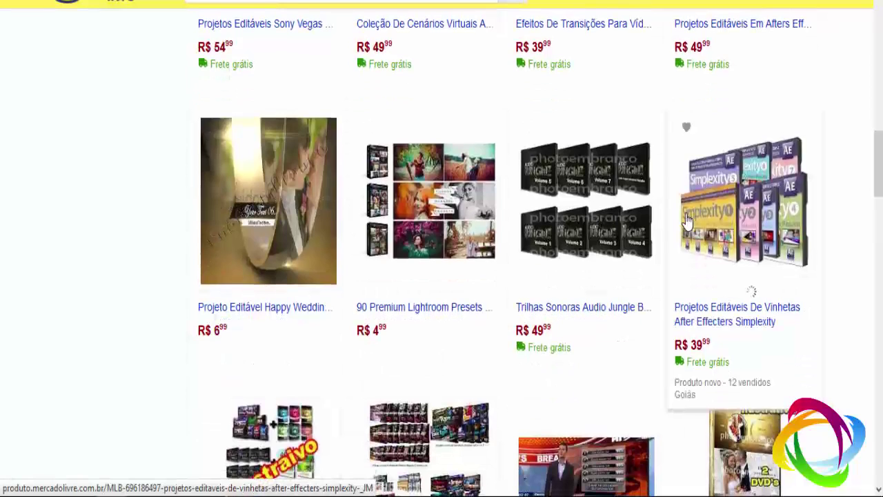
{"action": "scroll", "coordinate": [509, 241], "scroll_direction": "down", "scroll_amount": 4}
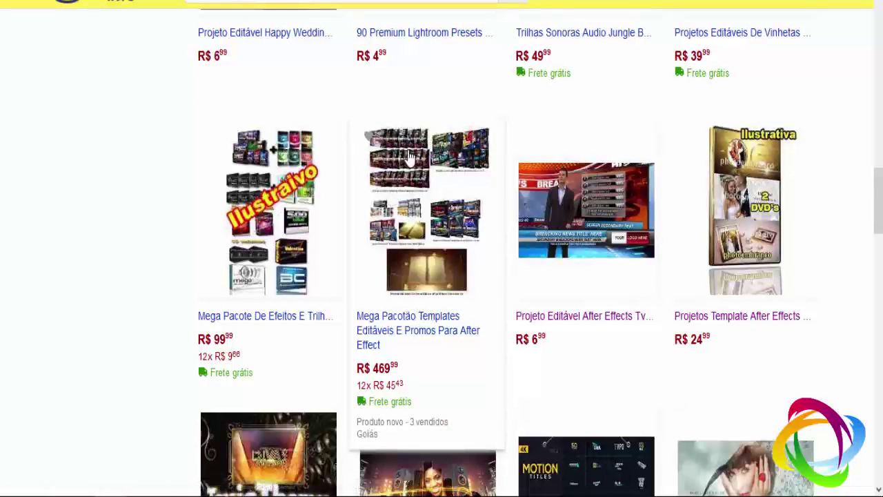
{"action": "scroll", "coordinate": [396, 209], "scroll_direction": "down", "scroll_amount": 4}
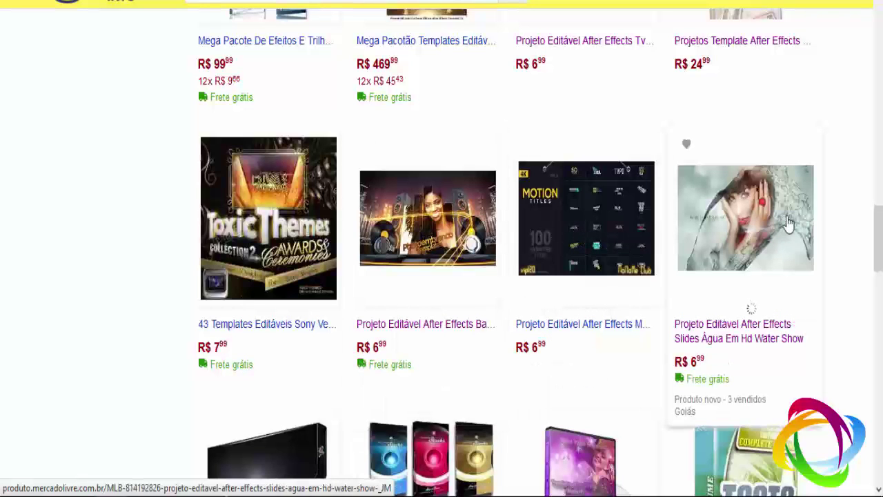
{"action": "scroll", "coordinate": [759, 227], "scroll_direction": "down", "scroll_amount": 2}
{"action": "scroll", "coordinate": [738, 231], "scroll_direction": "up", "scroll_amount": 2}
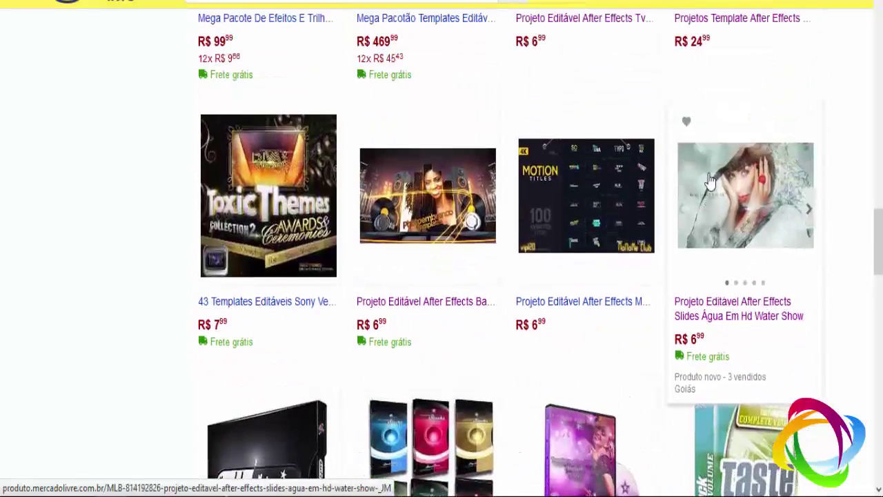
{"action": "scroll", "coordinate": [16, 308], "scroll_direction": "down", "scroll_amount": 4}
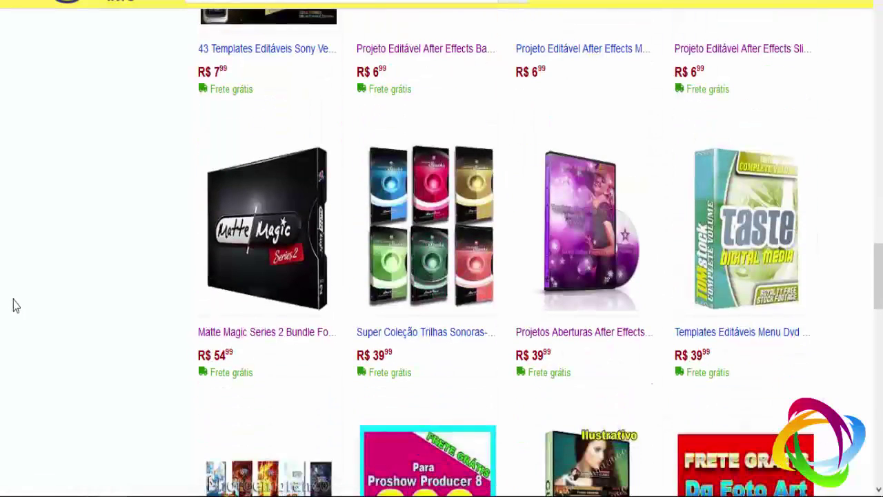
{"action": "scroll", "coordinate": [8, 306], "scroll_direction": "down", "scroll_amount": 4}
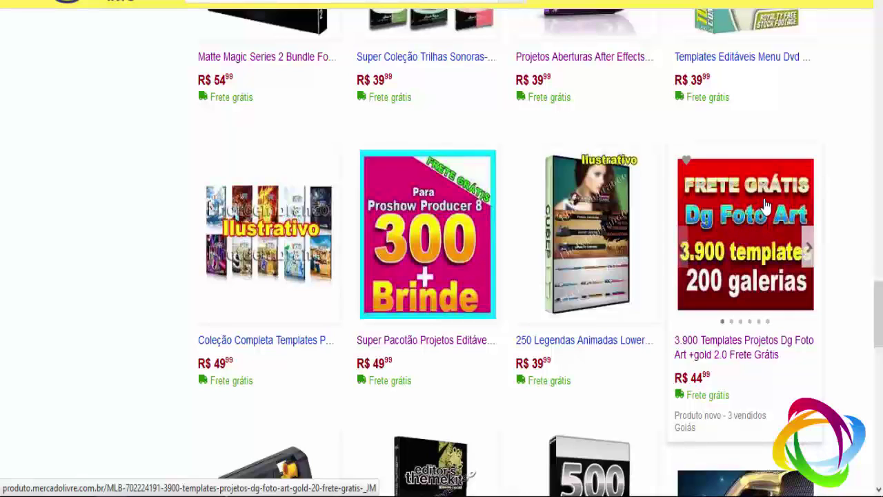
{"action": "scroll", "coordinate": [191, 197], "scroll_direction": "down", "scroll_amount": 3}
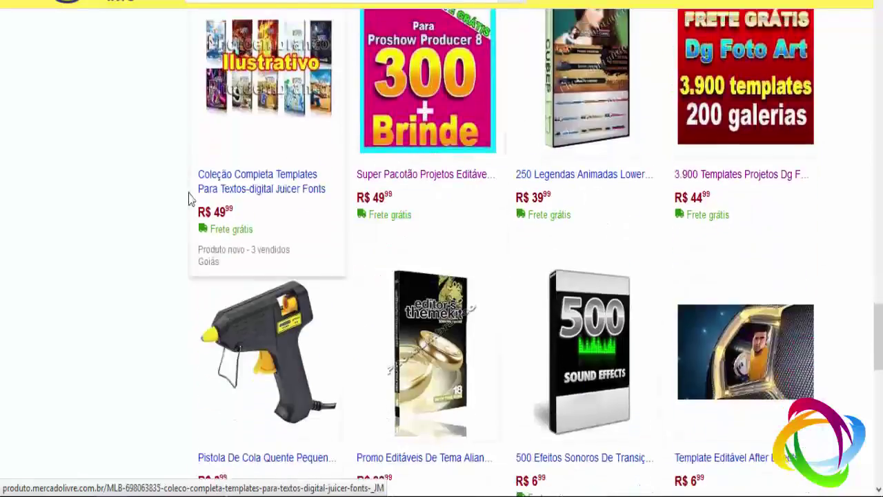
{"action": "scroll", "coordinate": [93, 310], "scroll_direction": "down", "scroll_amount": 1}
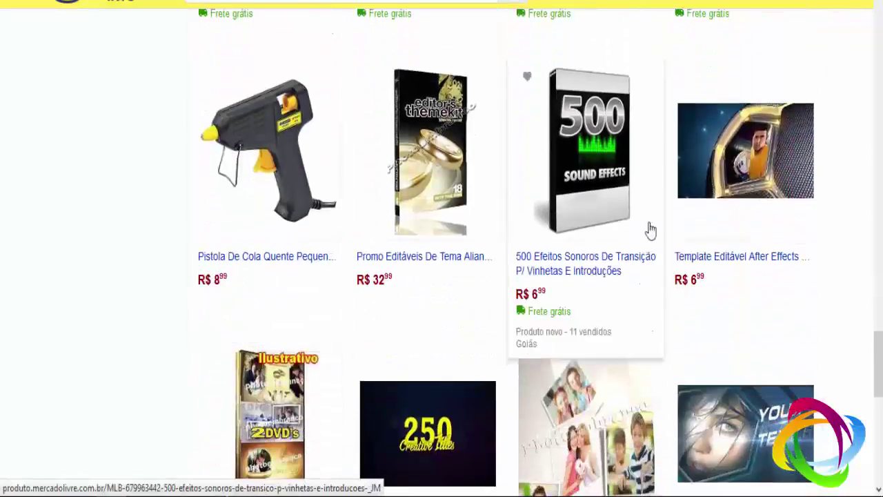
{"action": "scroll", "coordinate": [611, 256], "scroll_direction": "up", "scroll_amount": 3}
Step: Scroll the seller's listings page and move on to page 3
{"action": "scroll", "coordinate": [557, 242], "scroll_direction": "up", "scroll_amount": 8}
{"action": "scroll", "coordinate": [557, 242], "scroll_direction": "up", "scroll_amount": 8}
{"action": "scroll", "coordinate": [522, 93], "scroll_direction": "up", "scroll_amount": 5}
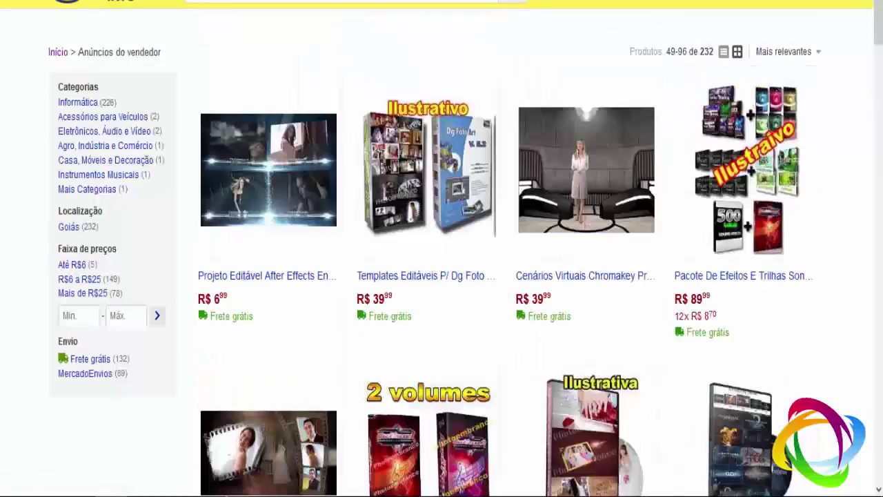
{"action": "scroll", "coordinate": [508, 225], "scroll_direction": "down", "scroll_amount": 3}
{"action": "scroll", "coordinate": [507, 224], "scroll_direction": "down", "scroll_amount": 6}
{"action": "scroll", "coordinate": [507, 226], "scroll_direction": "down", "scroll_amount": 5}
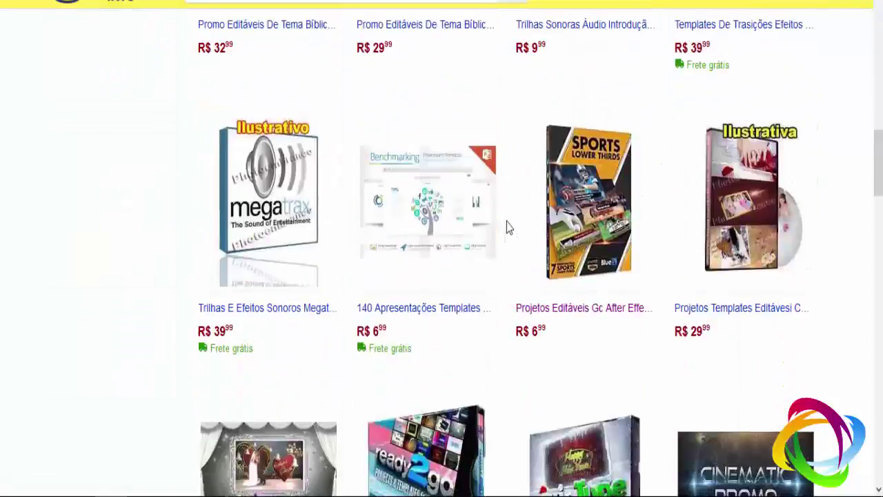
{"action": "scroll", "coordinate": [507, 227], "scroll_direction": "down", "scroll_amount": 4}
{"action": "scroll", "coordinate": [524, 227], "scroll_direction": "up", "scroll_amount": 3}
{"action": "scroll", "coordinate": [572, 147], "scroll_direction": "up", "scroll_amount": 2}
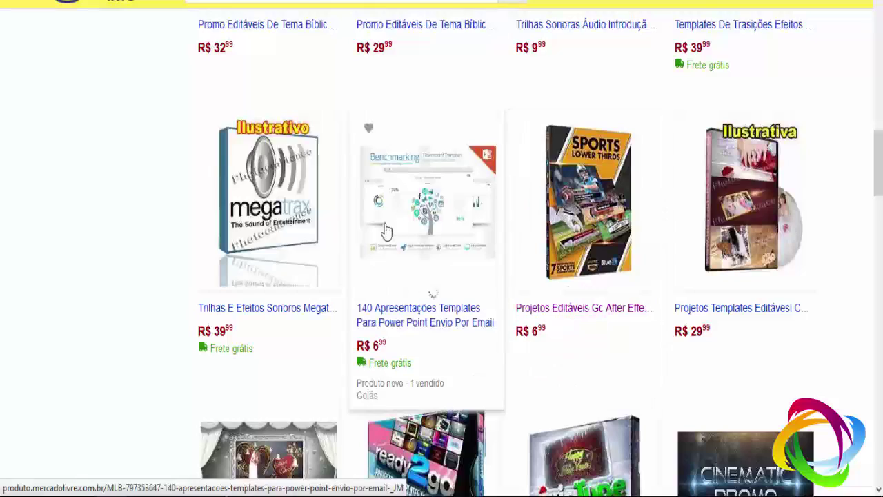
{"action": "scroll", "coordinate": [384, 231], "scroll_direction": "down", "scroll_amount": 3}
{"action": "scroll", "coordinate": [369, 237], "scroll_direction": "down", "scroll_amount": 3}
{"action": "scroll", "coordinate": [369, 236], "scroll_direction": "down", "scroll_amount": 6}
{"action": "scroll", "coordinate": [369, 236], "scroll_direction": "down", "scroll_amount": 4}
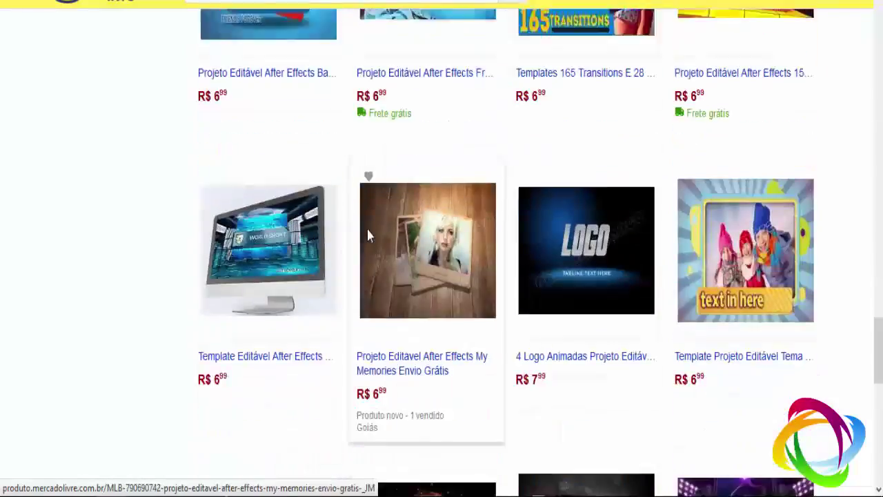
{"action": "scroll", "coordinate": [366, 226], "scroll_direction": "down", "scroll_amount": 4}
{"action": "scroll", "coordinate": [364, 241], "scroll_direction": "down", "scroll_amount": 4}
{"action": "scroll", "coordinate": [365, 268], "scroll_direction": "down", "scroll_amount": 1}
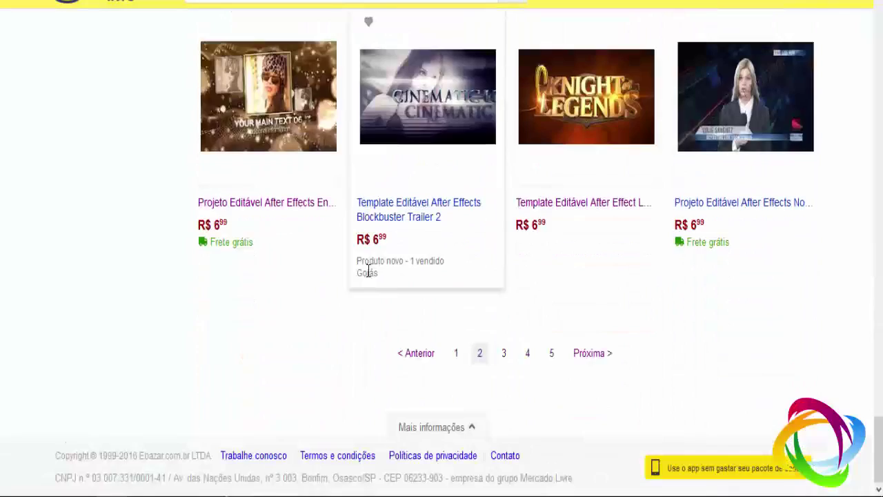
{"action": "left_click", "coordinate": [501, 354]}
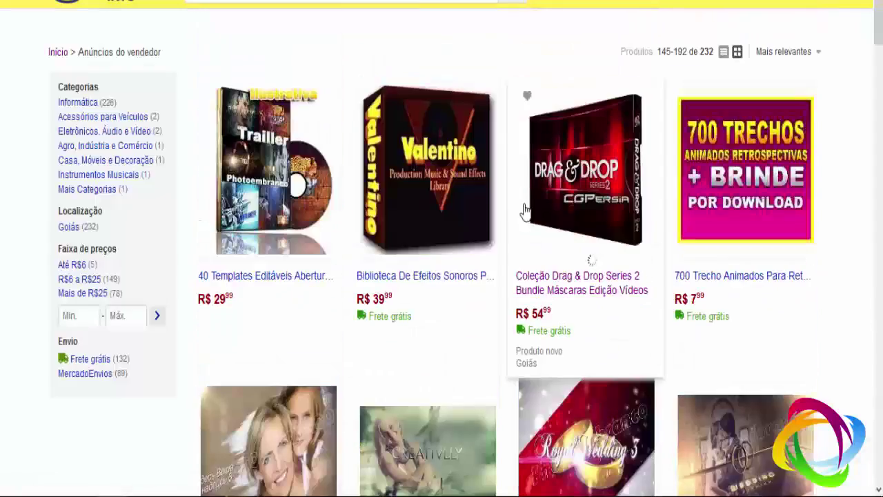
Step: Scroll through page 3 of the seller's After Effects template listings
{"action": "scroll", "coordinate": [525, 227], "scroll_direction": "down", "scroll_amount": 2}
{"action": "scroll", "coordinate": [513, 262], "scroll_direction": "down", "scroll_amount": 1}
{"action": "scroll", "coordinate": [501, 310], "scroll_direction": "down", "scroll_amount": 2}
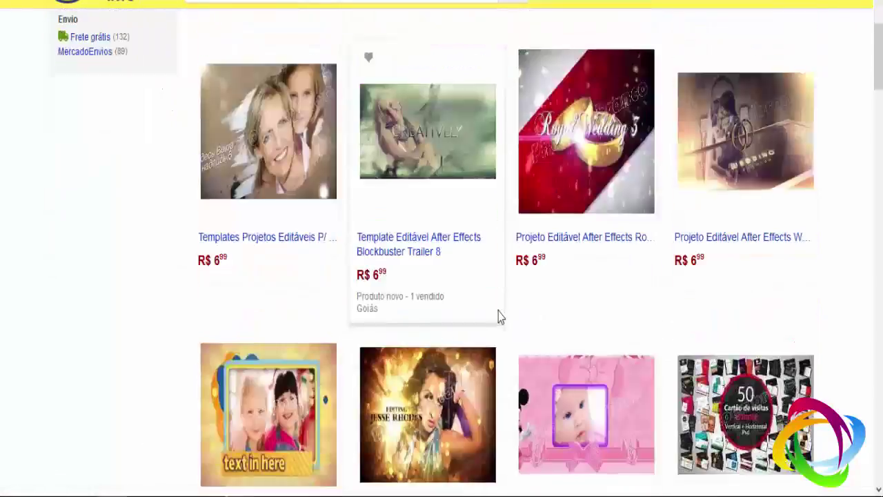
{"action": "scroll", "coordinate": [494, 345], "scroll_direction": "down", "scroll_amount": 6}
{"action": "scroll", "coordinate": [493, 348], "scroll_direction": "up", "scroll_amount": 9}
{"action": "scroll", "coordinate": [538, 228], "scroll_direction": "up", "scroll_amount": 2}
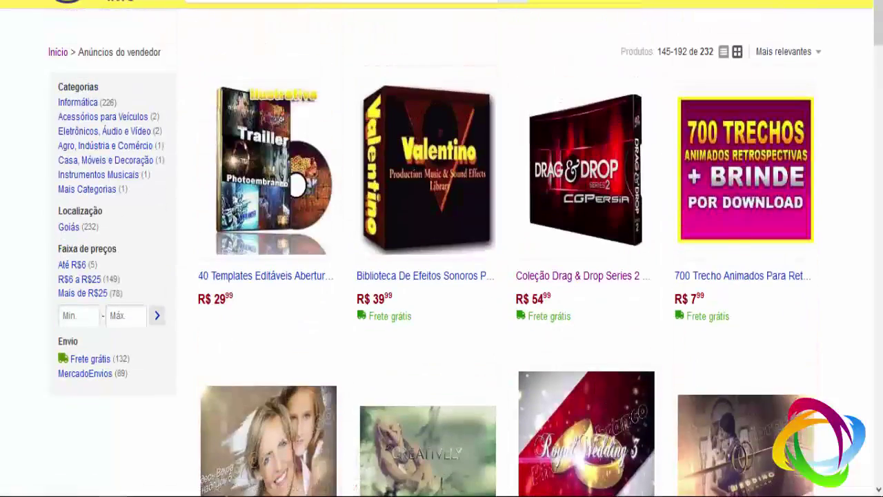
{"action": "scroll", "coordinate": [517, 255], "scroll_direction": "down", "scroll_amount": 5}
{"action": "scroll", "coordinate": [517, 254], "scroll_direction": "down", "scroll_amount": 6}
{"action": "scroll", "coordinate": [514, 255], "scroll_direction": "down", "scroll_amount": 3}
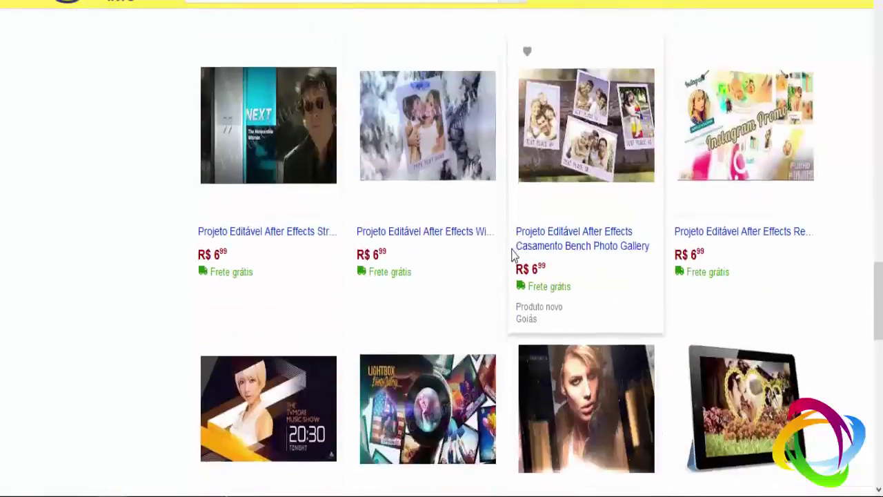
{"action": "scroll", "coordinate": [508, 246], "scroll_direction": "up", "scroll_amount": 5}
{"action": "scroll", "coordinate": [508, 246], "scroll_direction": "up", "scroll_amount": 10}
{"action": "scroll", "coordinate": [508, 246], "scroll_direction": "down", "scroll_amount": 5}
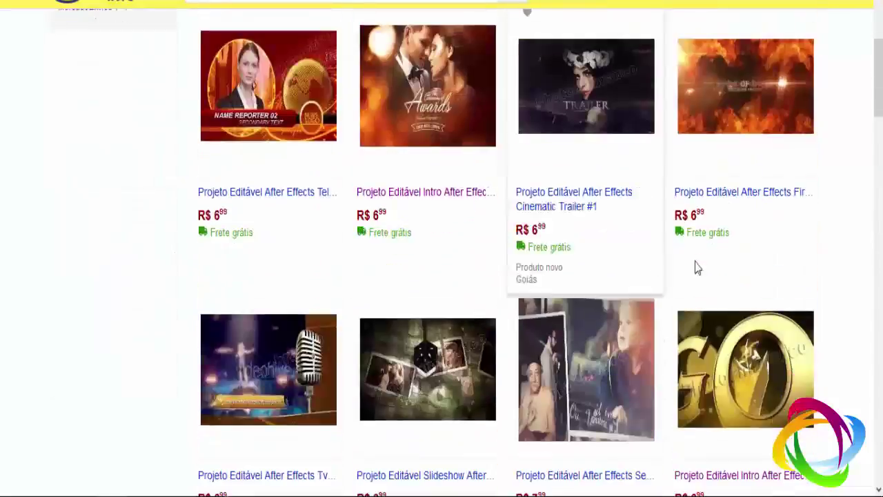
{"action": "scroll", "coordinate": [727, 359], "scroll_direction": "up", "scroll_amount": 5}
{"action": "scroll", "coordinate": [728, 358], "scroll_direction": "up", "scroll_amount": 2}
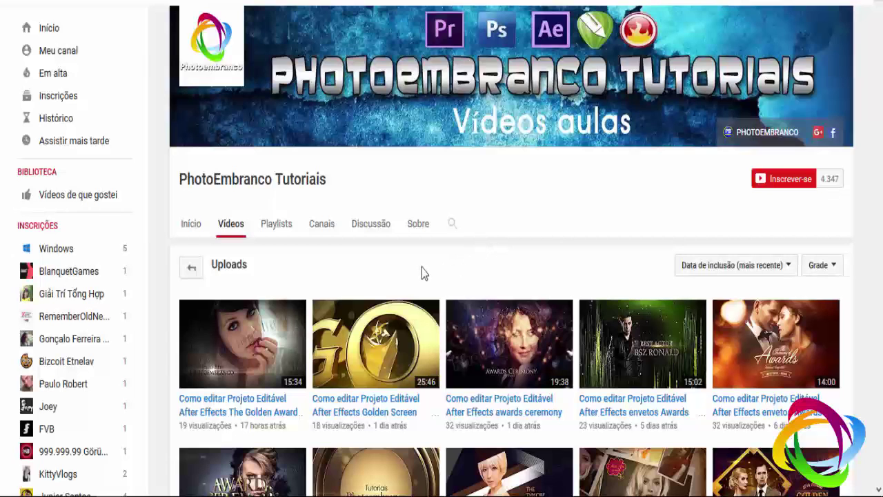
{"action": "scroll", "coordinate": [414, 266], "scroll_direction": "down", "scroll_amount": 3}
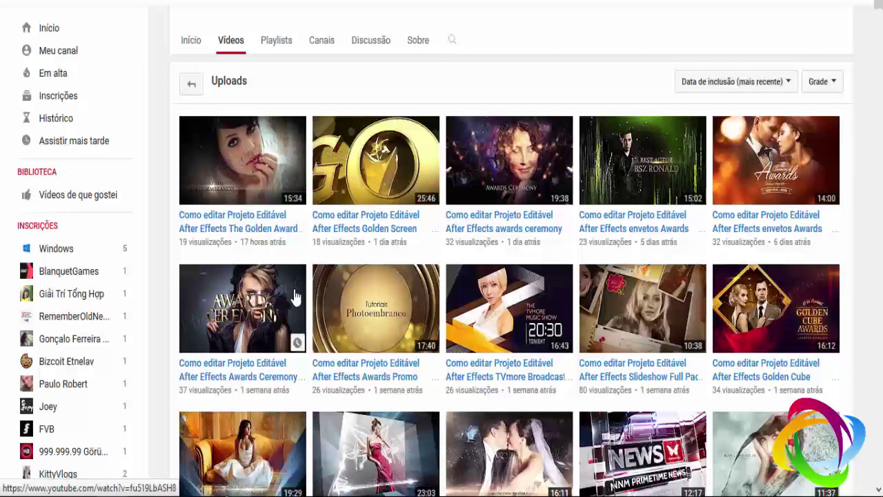
{"action": "scroll", "coordinate": [290, 296], "scroll_direction": "down", "scroll_amount": 2}
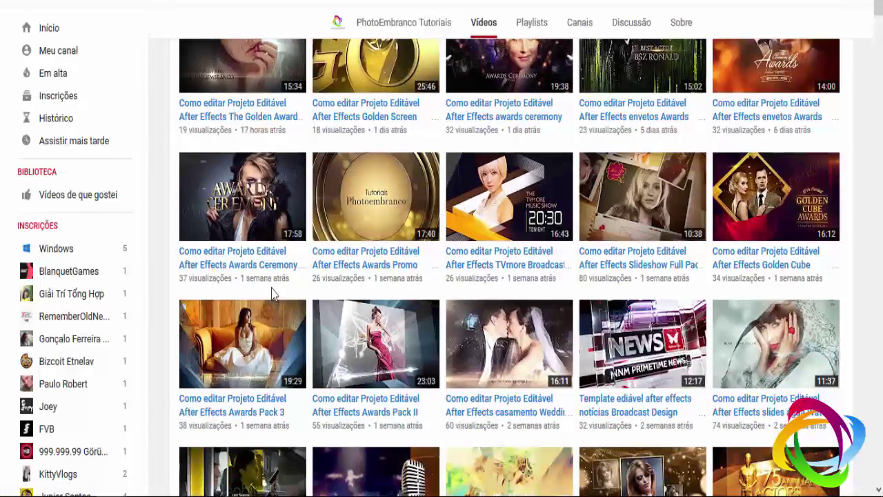
{"action": "scroll", "coordinate": [271, 293], "scroll_direction": "down", "scroll_amount": 1}
{"action": "scroll", "coordinate": [270, 295], "scroll_direction": "down", "scroll_amount": 2}
{"action": "scroll", "coordinate": [269, 298], "scroll_direction": "down", "scroll_amount": 2}
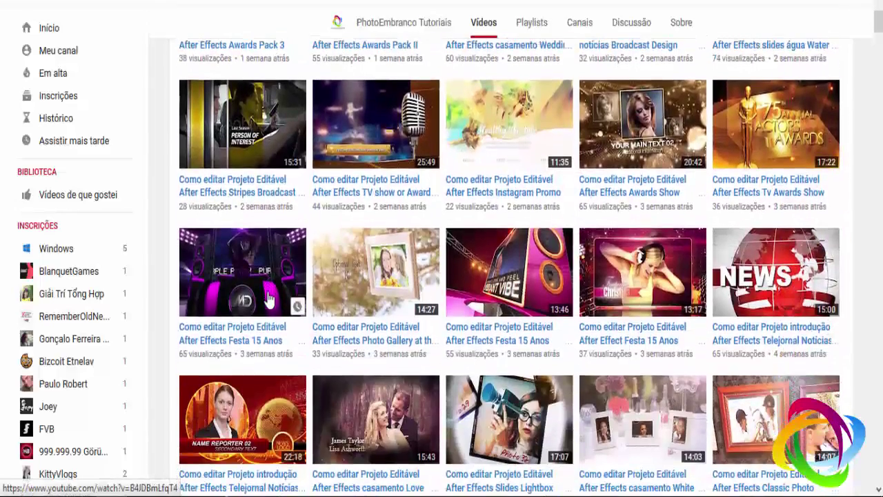
{"action": "scroll", "coordinate": [262, 306], "scroll_direction": "down", "scroll_amount": 1}
{"action": "scroll", "coordinate": [262, 309], "scroll_direction": "down", "scroll_amount": 2}
{"action": "scroll", "coordinate": [262, 310], "scroll_direction": "up", "scroll_amount": 7}
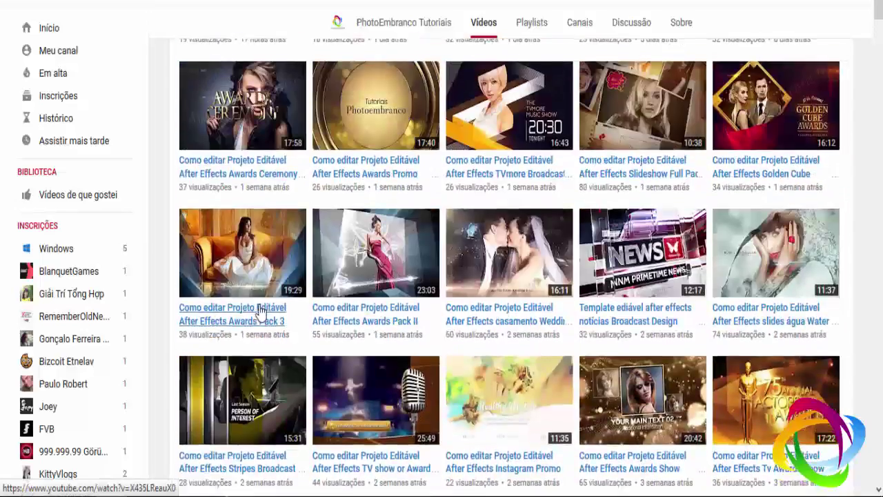
{"action": "scroll", "coordinate": [260, 310], "scroll_direction": "up", "scroll_amount": 4}
{"action": "scroll", "coordinate": [261, 310], "scroll_direction": "up", "scroll_amount": 2}
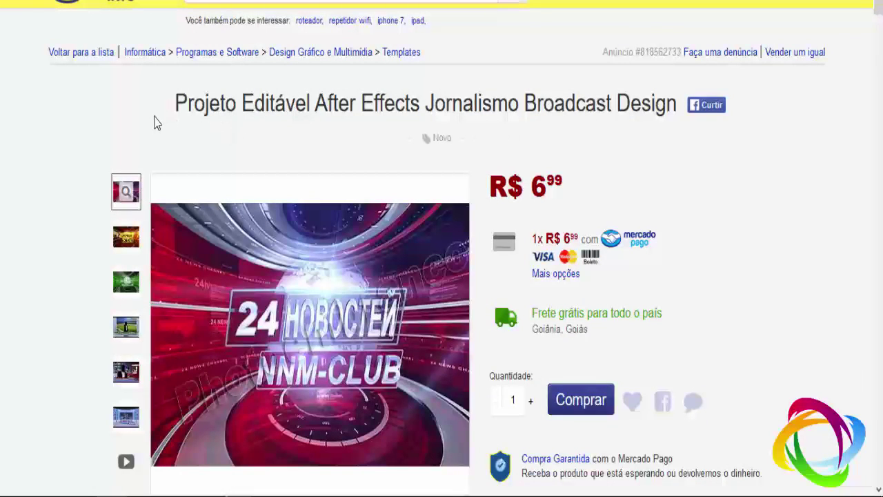
Step: Show the Broadcast Design template's preview video in the gallery, then return to a product image
{"action": "scroll", "coordinate": [10, 217], "scroll_direction": "down", "scroll_amount": 3}
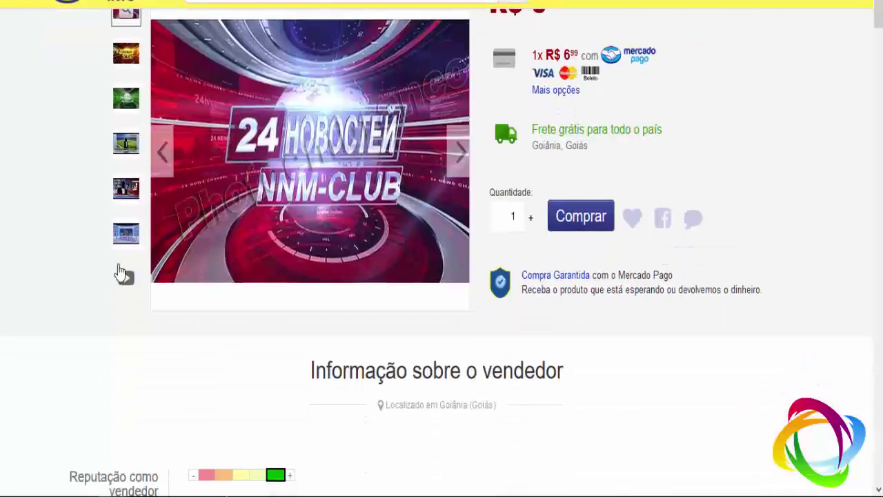
{"action": "left_click", "coordinate": [124, 279]}
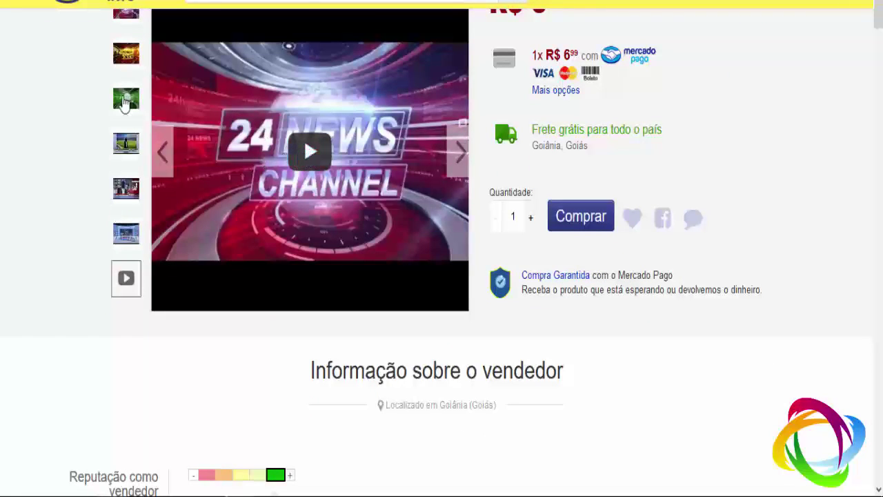
{"action": "scroll", "coordinate": [89, 134], "scroll_direction": "up", "scroll_amount": 3}
{"action": "left_click", "coordinate": [123, 193]}
Step: Scroll down through the listing's description previews and back up
{"action": "scroll", "coordinate": [2, 215], "scroll_direction": "down", "scroll_amount": 2}
{"action": "scroll", "coordinate": [2, 215], "scroll_direction": "down", "scroll_amount": 5}
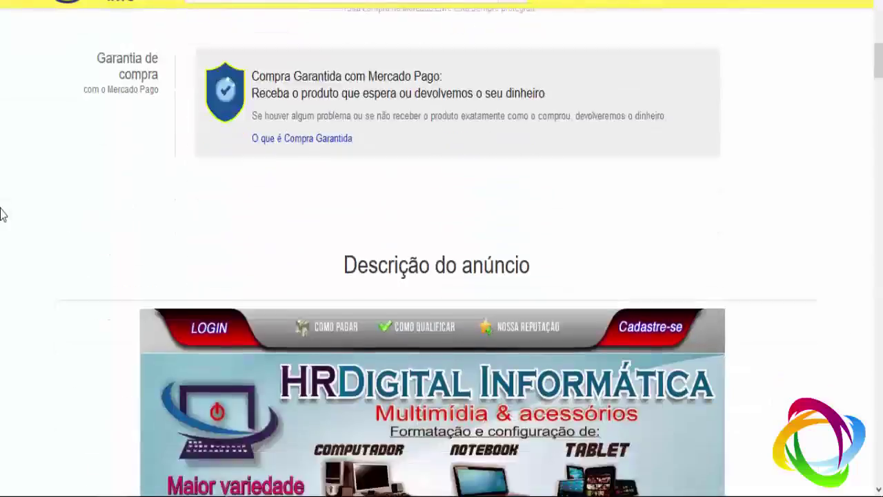
{"action": "scroll", "coordinate": [2, 215], "scroll_direction": "down", "scroll_amount": 5}
{"action": "scroll", "coordinate": [2, 215], "scroll_direction": "down", "scroll_amount": 3}
{"action": "scroll", "coordinate": [442, 180], "scroll_direction": "down", "scroll_amount": 1}
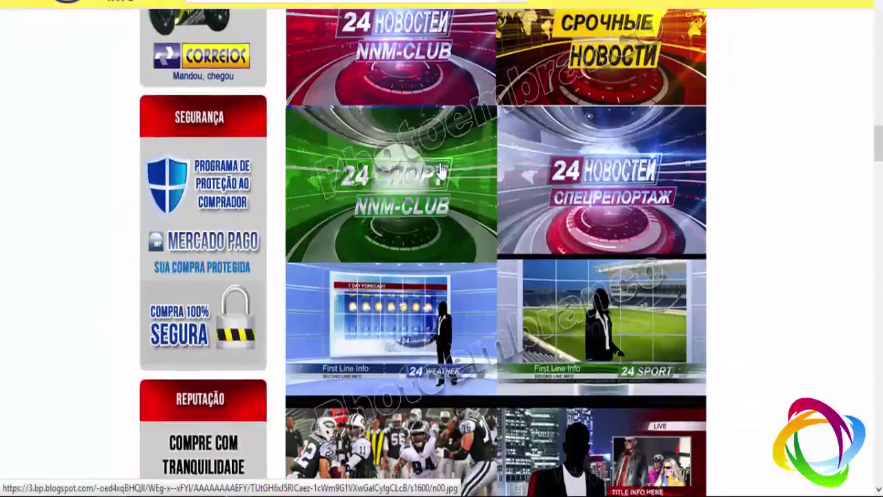
{"action": "scroll", "coordinate": [444, 193], "scroll_direction": "down", "scroll_amount": 4}
{"action": "scroll", "coordinate": [447, 210], "scroll_direction": "down", "scroll_amount": 1}
{"action": "scroll", "coordinate": [450, 227], "scroll_direction": "down", "scroll_amount": 2}
{"action": "scroll", "coordinate": [448, 221], "scroll_direction": "up", "scroll_amount": 5}
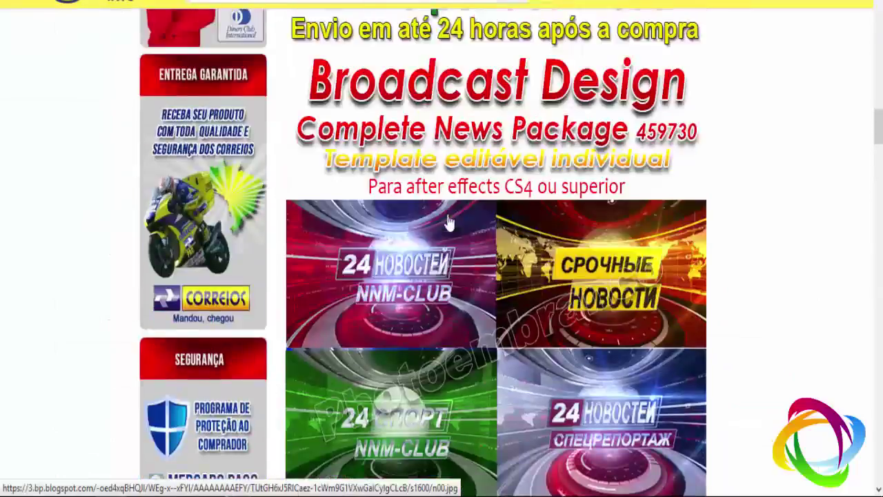
{"action": "scroll", "coordinate": [444, 213], "scroll_direction": "up", "scroll_amount": 5}
{"action": "scroll", "coordinate": [442, 193], "scroll_direction": "up", "scroll_amount": 5}
{"action": "scroll", "coordinate": [75, 158], "scroll_direction": "up", "scroll_amount": 8}
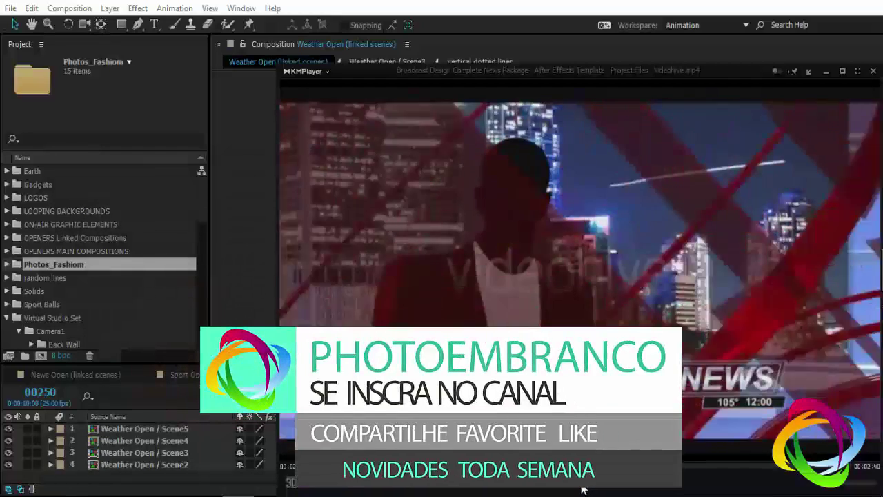
Step: Pause the template preview and flip through the News, Sport and Weather Open compositions
{"action": "left_click", "coordinate": [581, 483]}
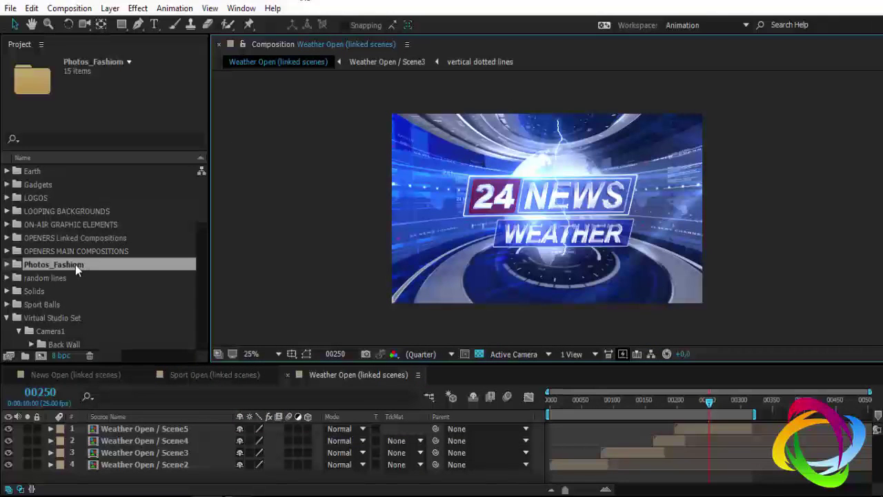
{"action": "left_click", "coordinate": [76, 265]}
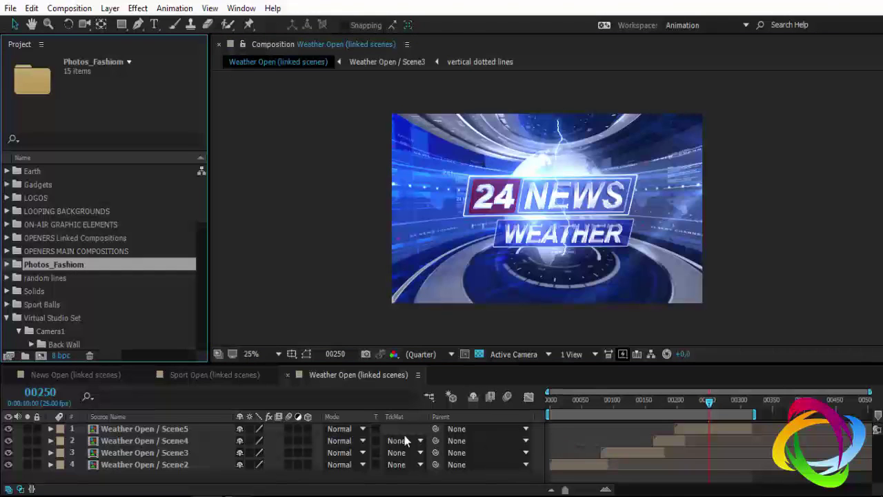
{"action": "left_click", "coordinate": [55, 381]}
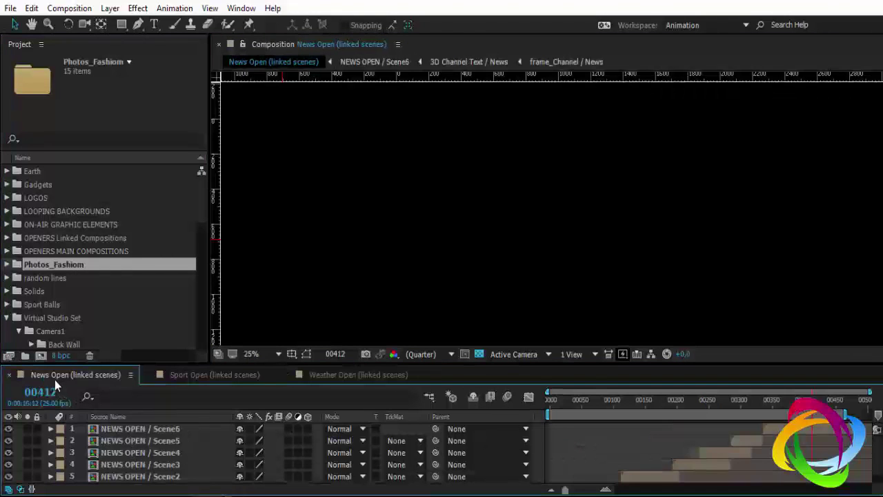
{"action": "left_click", "coordinate": [199, 376]}
{"action": "left_click", "coordinate": [338, 375]}
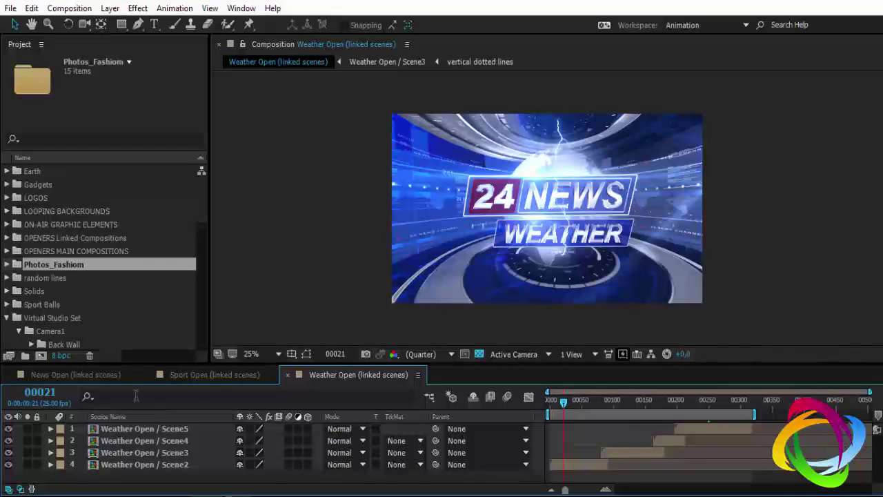
Step: Open News Open's Scene1 (Countdown) at frame 00034, where the countdown shows 4
{"action": "left_click", "coordinate": [77, 378]}
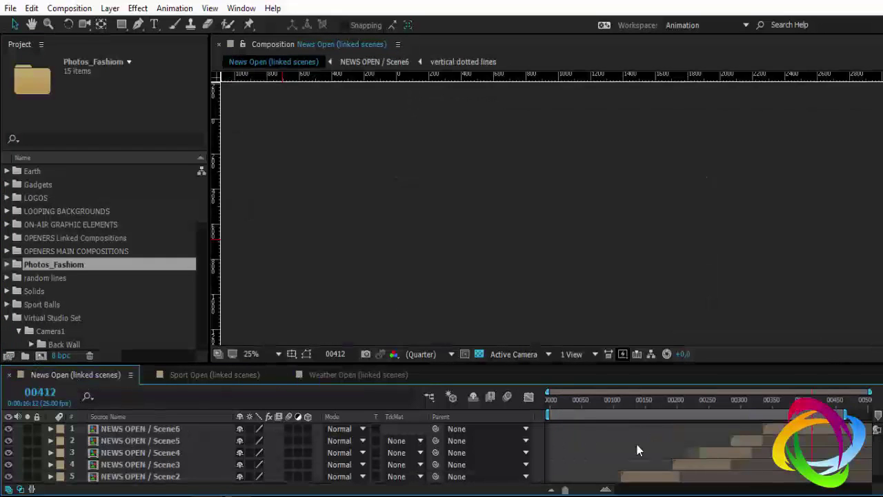
{"action": "left_click", "coordinate": [573, 405]}
{"action": "scroll", "coordinate": [565, 407], "scroll_direction": "down", "scroll_amount": 1}
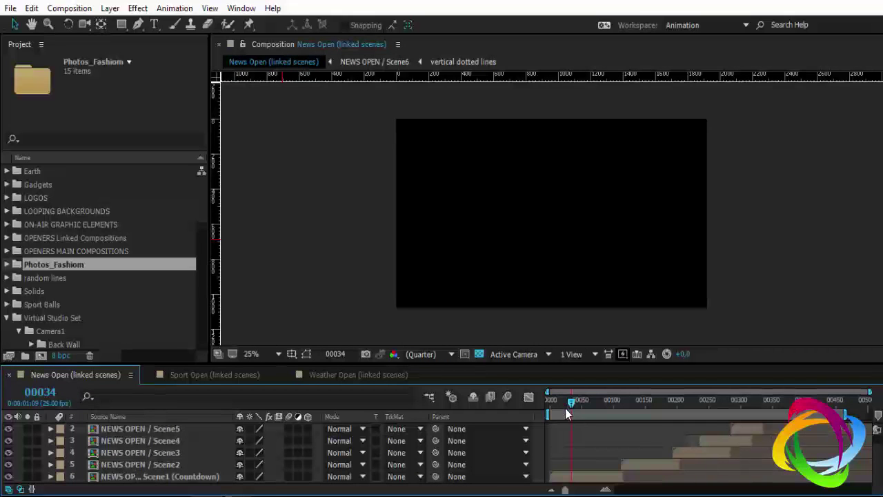
{"action": "left_click", "coordinate": [180, 478]}
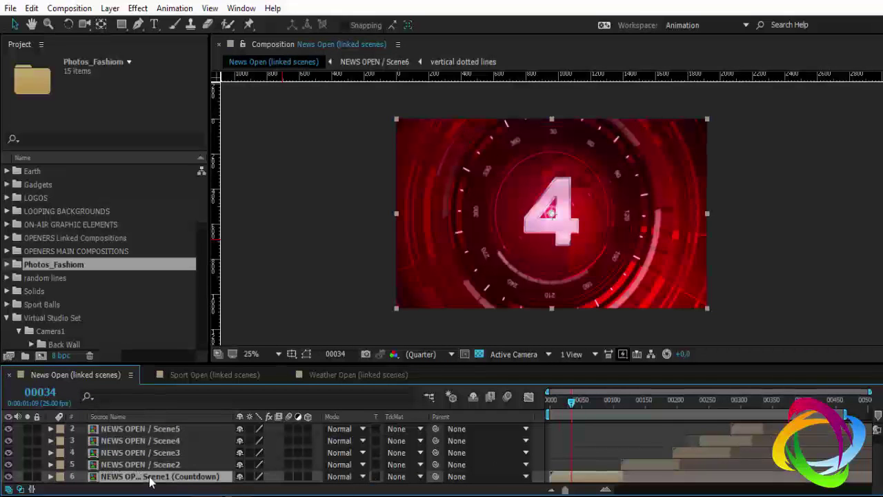
{"action": "double_click", "coordinate": [559, 481]}
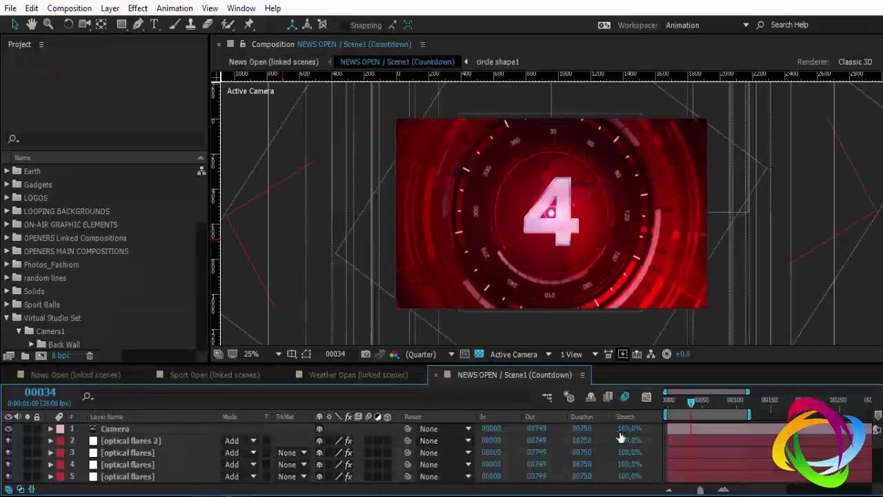
Step: Widen the timing bars with F4, scroll through the countdown layers, then close the scene
{"action": "key", "text": "F4"}
{"action": "scroll", "coordinate": [411, 422], "scroll_direction": "down", "scroll_amount": 2}
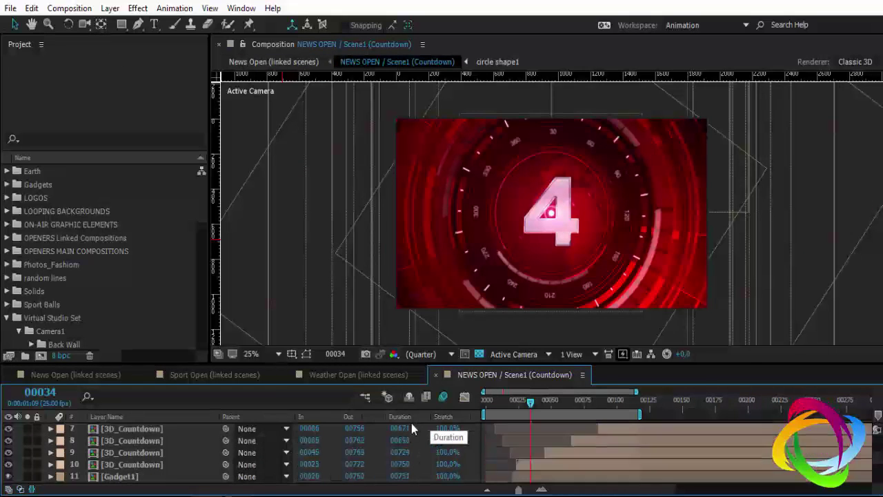
{"action": "scroll", "coordinate": [281, 477], "scroll_direction": "down", "scroll_amount": 1}
{"action": "scroll", "coordinate": [182, 473], "scroll_direction": "down", "scroll_amount": 2}
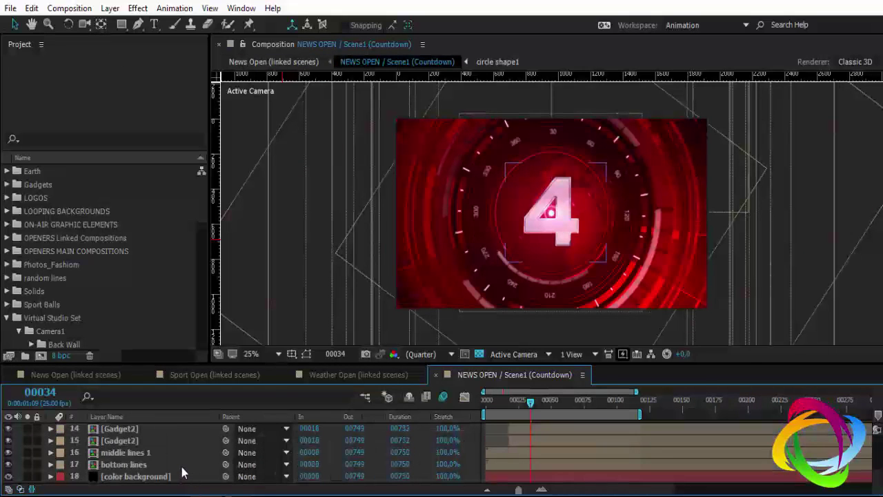
{"action": "scroll", "coordinate": [183, 472], "scroll_direction": "up", "scroll_amount": 2}
{"action": "scroll", "coordinate": [183, 473], "scroll_direction": "up", "scroll_amount": 2}
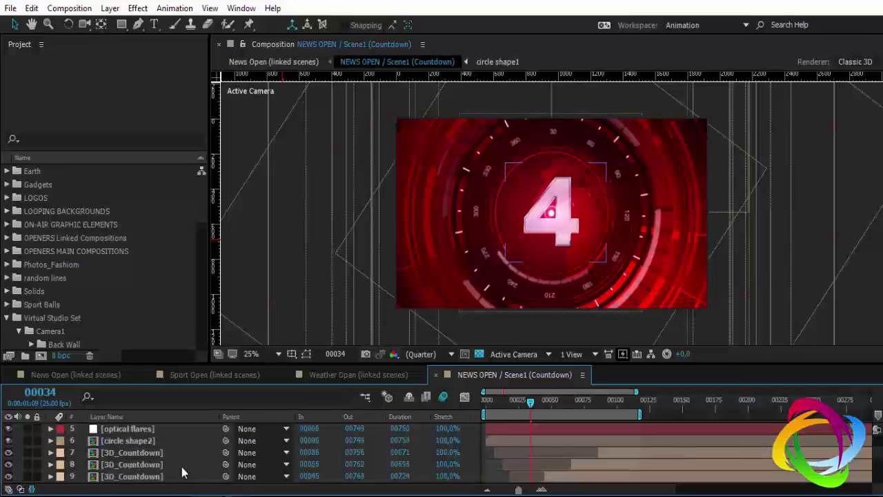
{"action": "scroll", "coordinate": [183, 473], "scroll_direction": "up", "scroll_amount": 2}
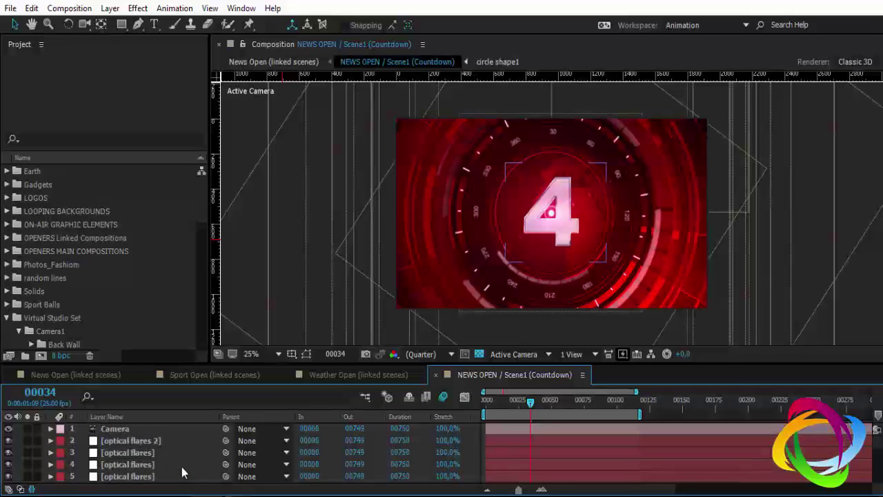
{"action": "left_click", "coordinate": [435, 375]}
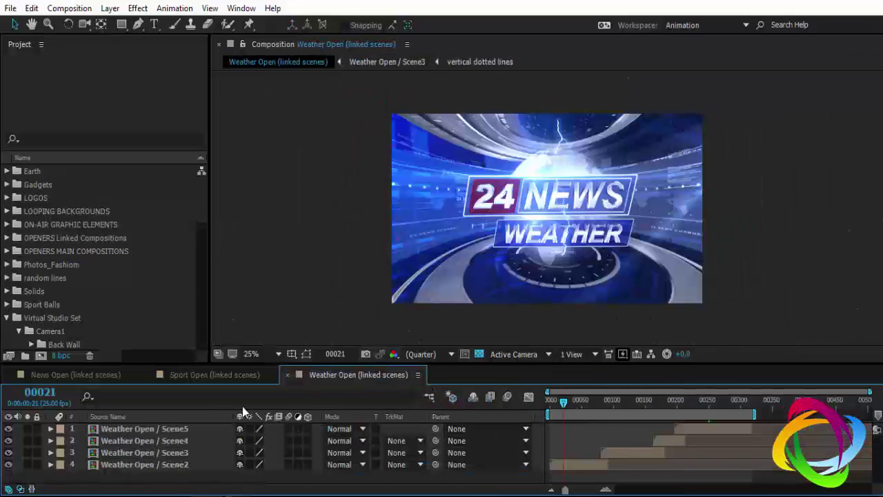
Step: Scrub the News Open countdown through frames 00058 and 00087 and beyond
{"action": "left_click", "coordinate": [77, 381]}
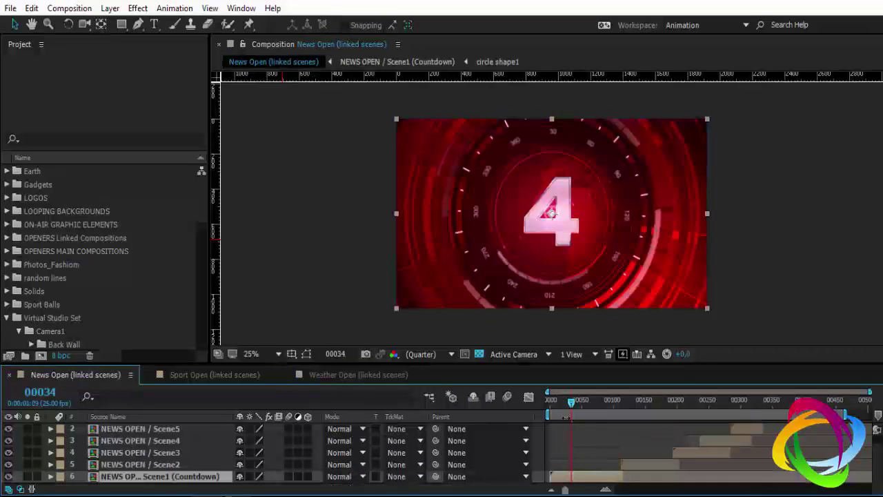
{"action": "left_click", "coordinate": [587, 401]}
{"action": "left_click", "coordinate": [605, 403]}
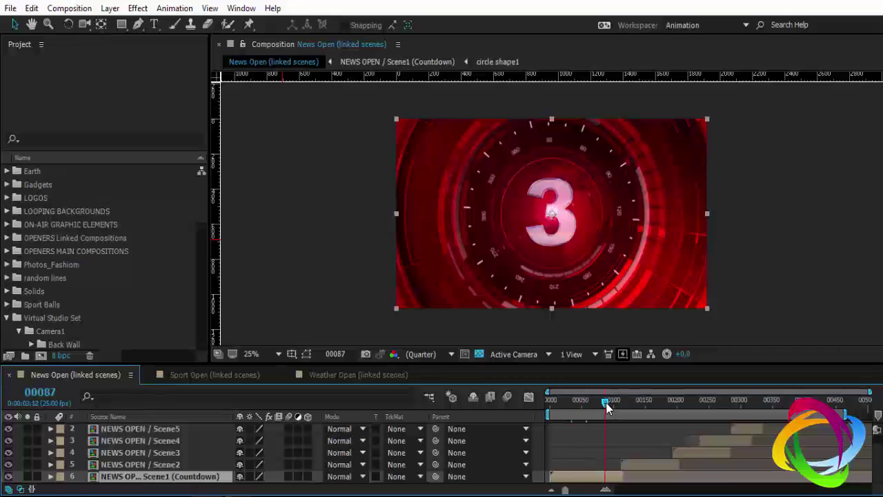
{"action": "left_click", "coordinate": [616, 403]}
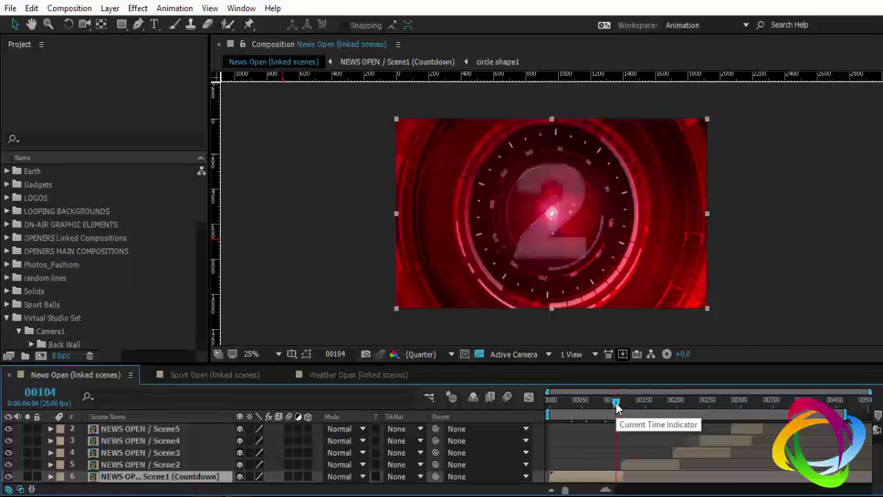
{"action": "left_click", "coordinate": [635, 401]}
Step: Select the NEWS OPEN / Scene2 layer, preview it at frame 00149, and bring up the rendered video
{"action": "left_click", "coordinate": [631, 462]}
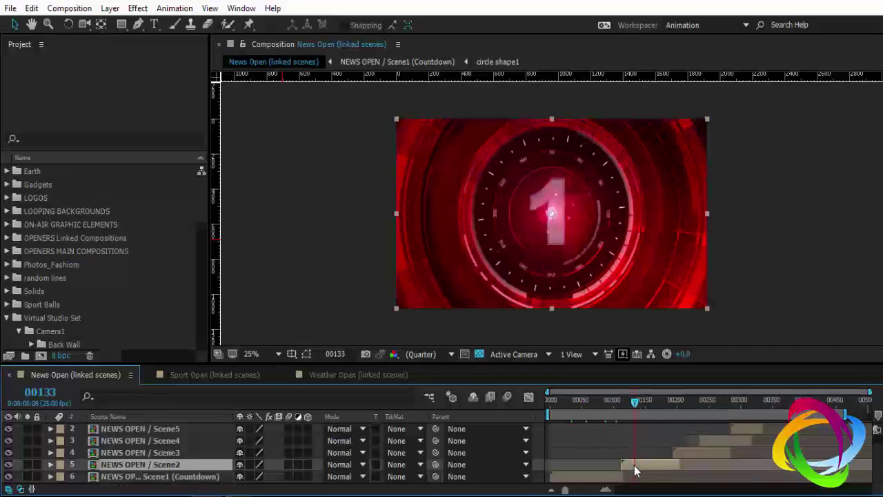
{"action": "left_click", "coordinate": [629, 403]}
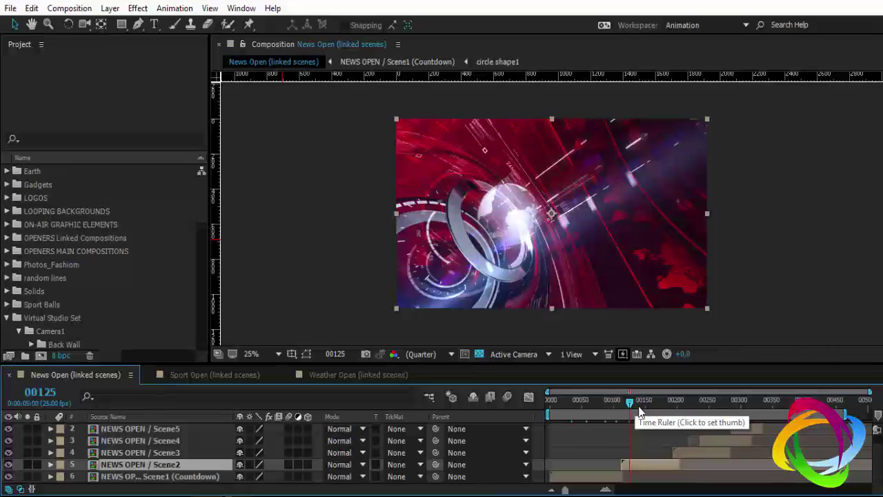
{"action": "left_click", "coordinate": [645, 410]}
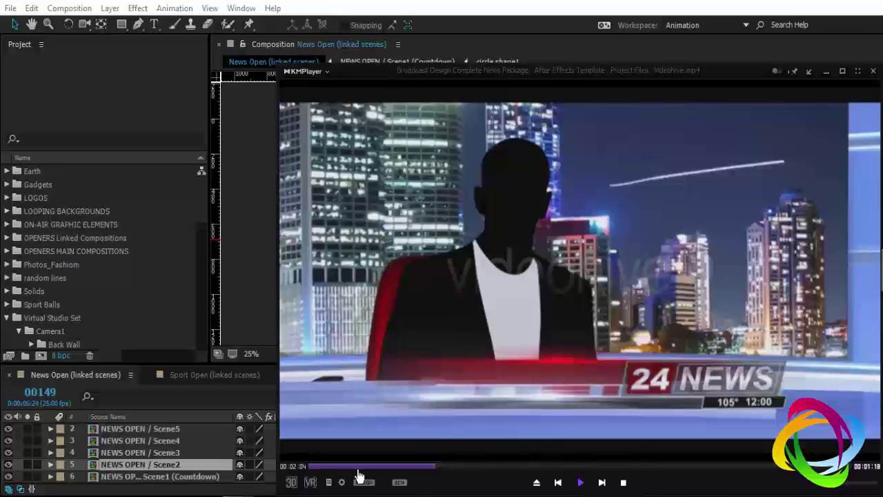
{"action": "left_click", "coordinate": [339, 467]}
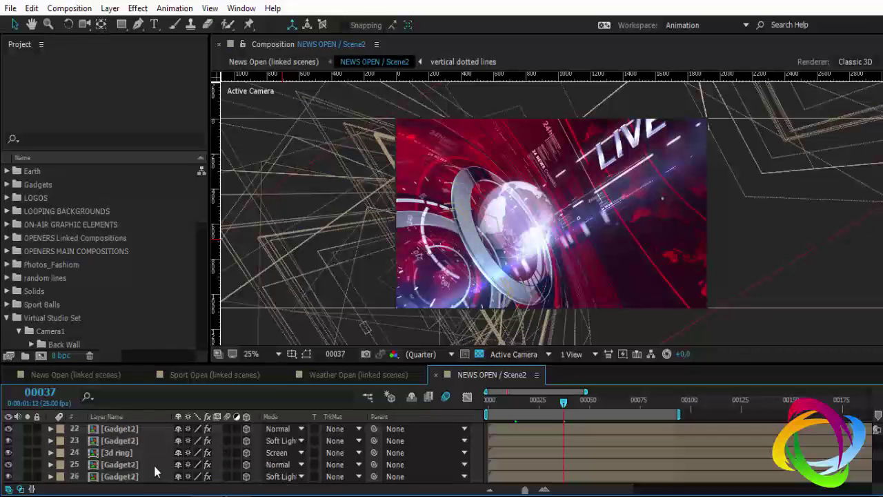
Step: Enlarge the timeline, then drill from [3D Live Text] into its nested Live Text composition
{"action": "left_click_drag", "start_coordinate": [343, 364], "coordinate": [346, 332]}
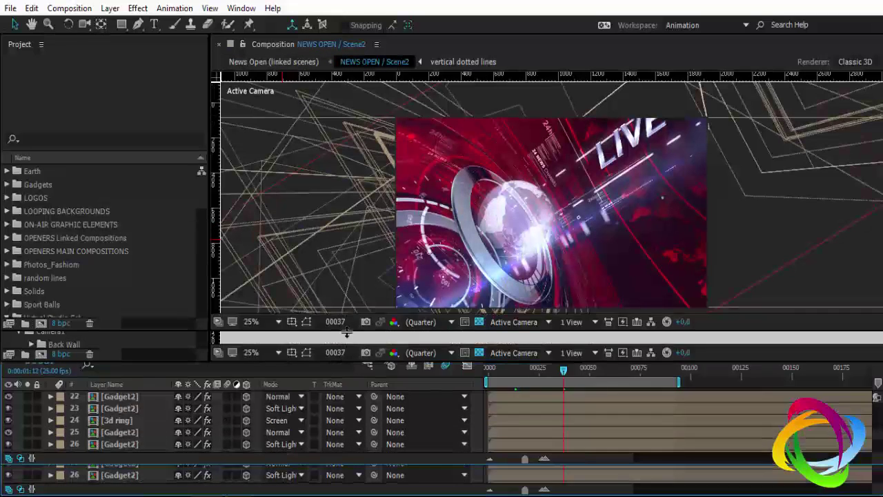
{"action": "left_click", "coordinate": [334, 460]}
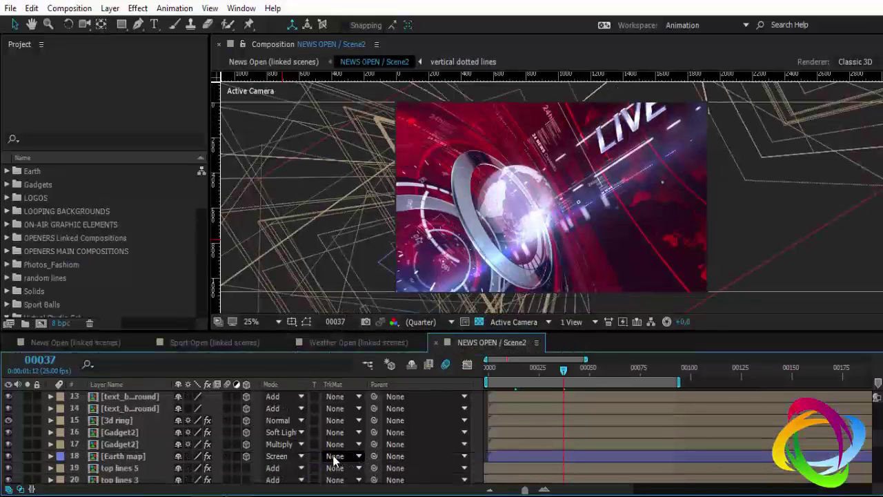
{"action": "scroll", "coordinate": [265, 448], "scroll_direction": "up", "scroll_amount": 4}
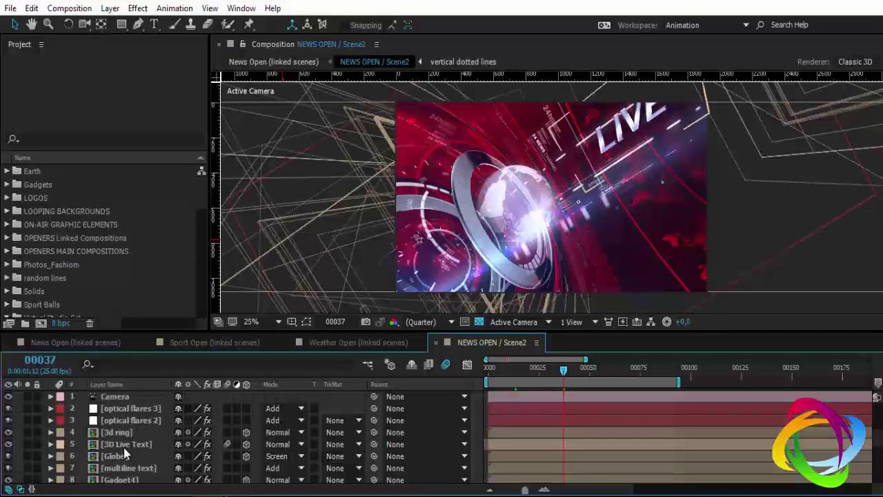
{"action": "left_click", "coordinate": [123, 446]}
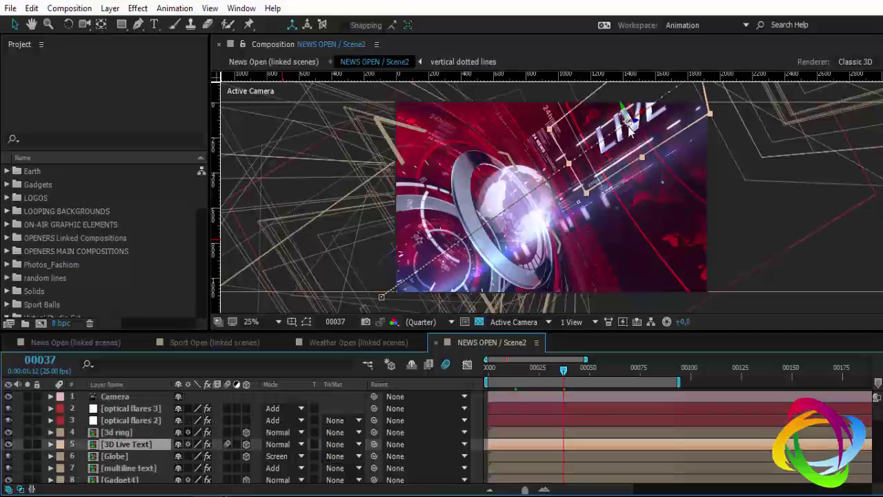
{"action": "double_click", "coordinate": [135, 446]}
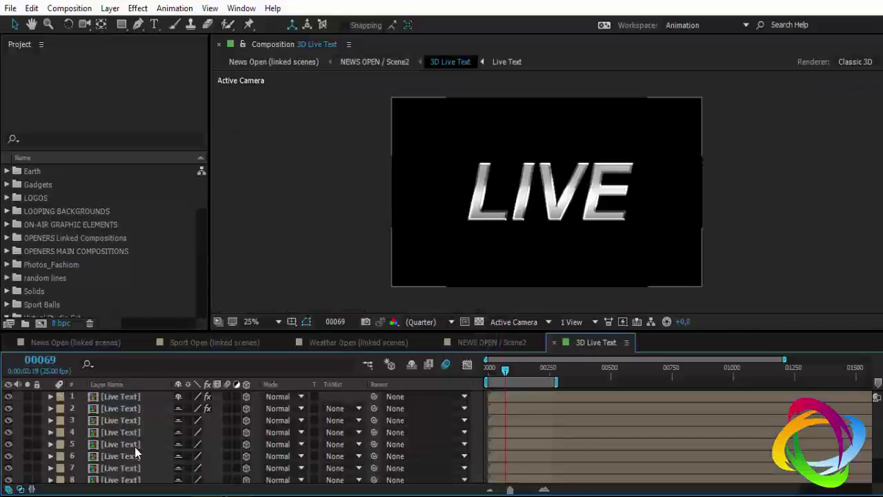
{"action": "scroll", "coordinate": [136, 448], "scroll_direction": "down", "scroll_amount": 2}
{"action": "left_click", "coordinate": [128, 477]}
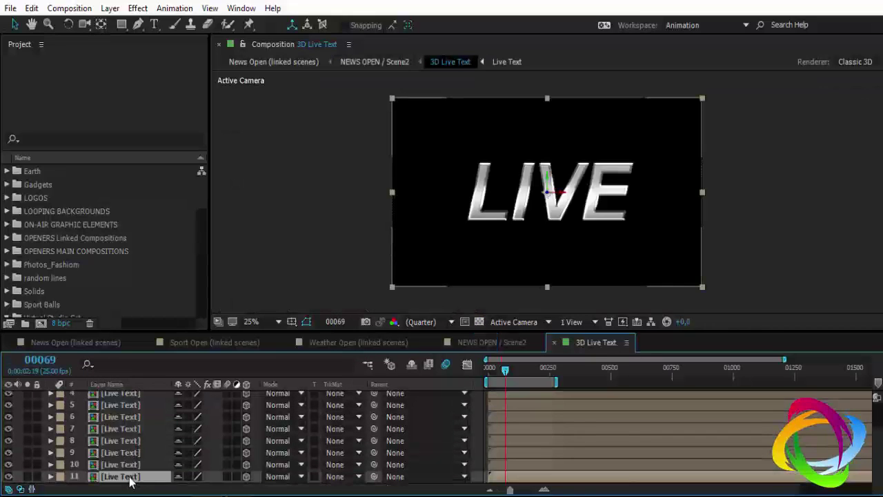
{"action": "double_click", "coordinate": [129, 476]}
Step: Retype the LIVE title as 'AO VIVO' at 441 px font size and close Live Text
{"action": "double_click", "coordinate": [117, 409]}
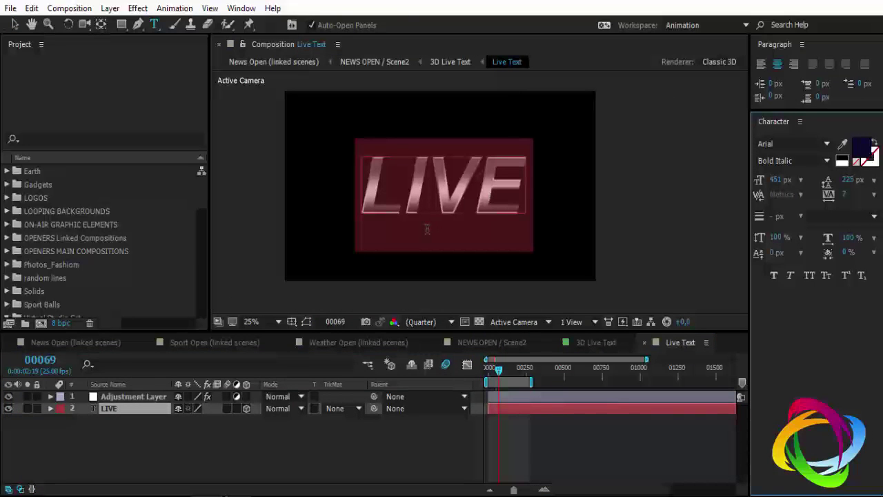
{"action": "type", "text": "AO V"}
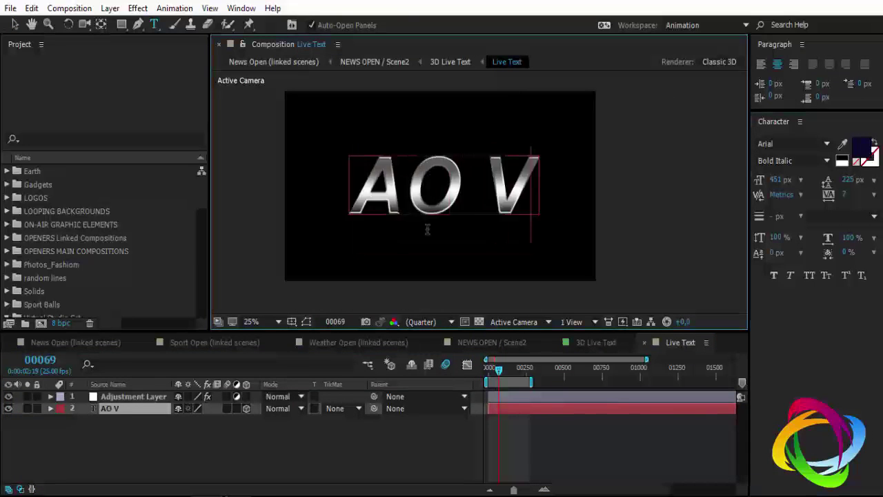
{"action": "type", "text": "IVO"}
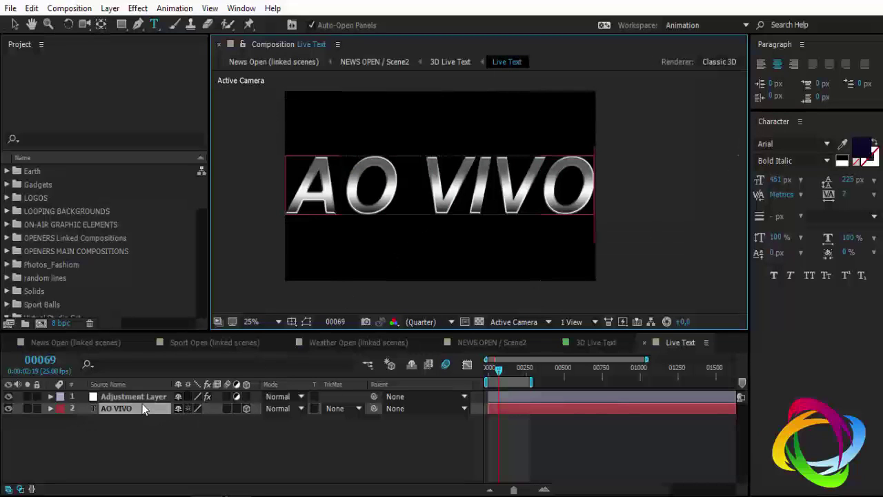
{"action": "double_click", "coordinate": [144, 409]}
{"action": "left_click", "coordinate": [776, 179]}
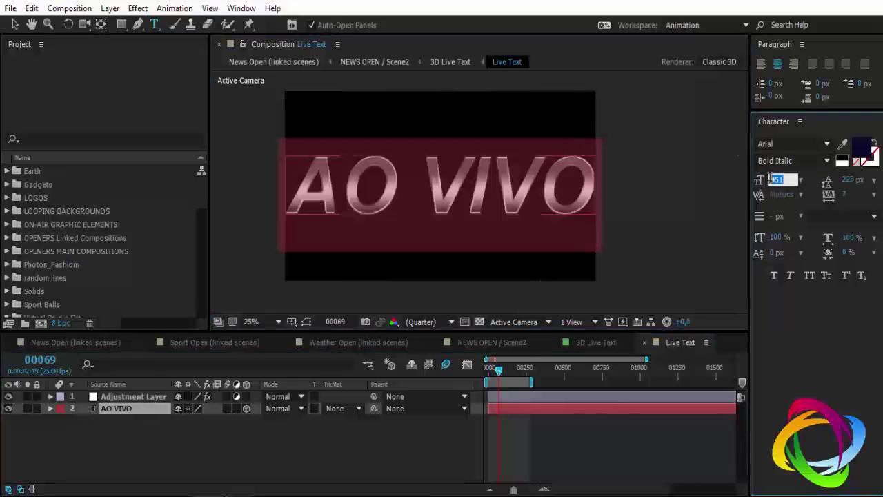
{"action": "type", "text": "441"}
{"action": "key", "text": "Return"}
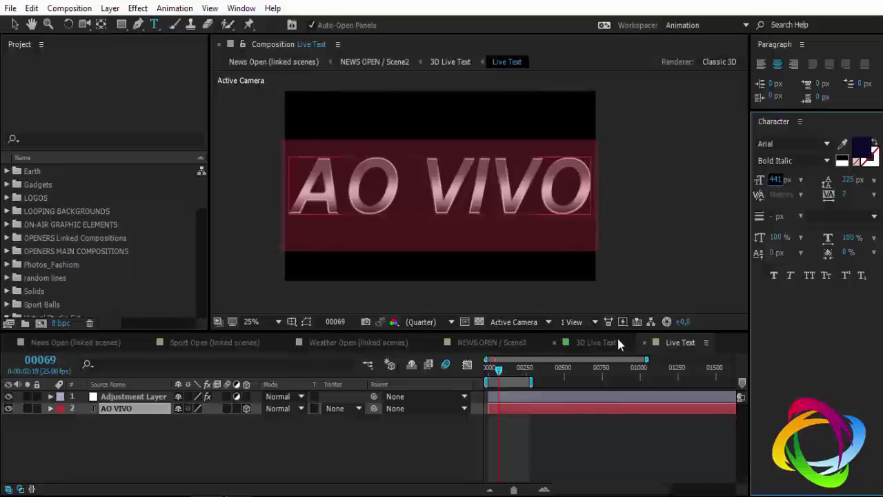
{"action": "left_click", "coordinate": [645, 343]}
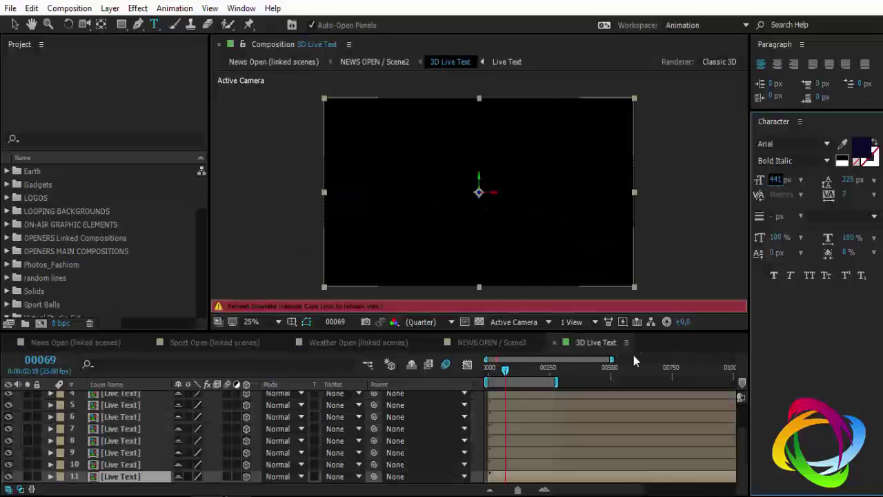
Step: Close 3D Live Text and Scene2, then flip through the Sport, Weather and News Open sequences
{"action": "left_click", "coordinate": [553, 342]}
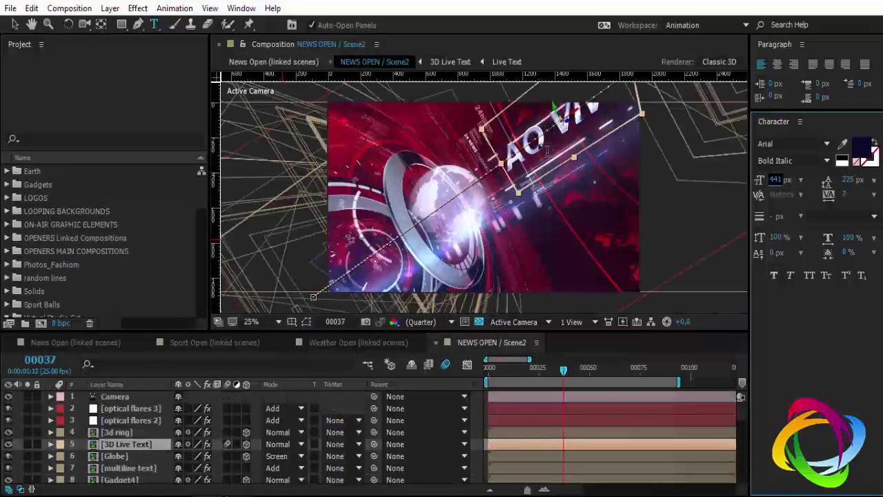
{"action": "left_click", "coordinate": [435, 343]}
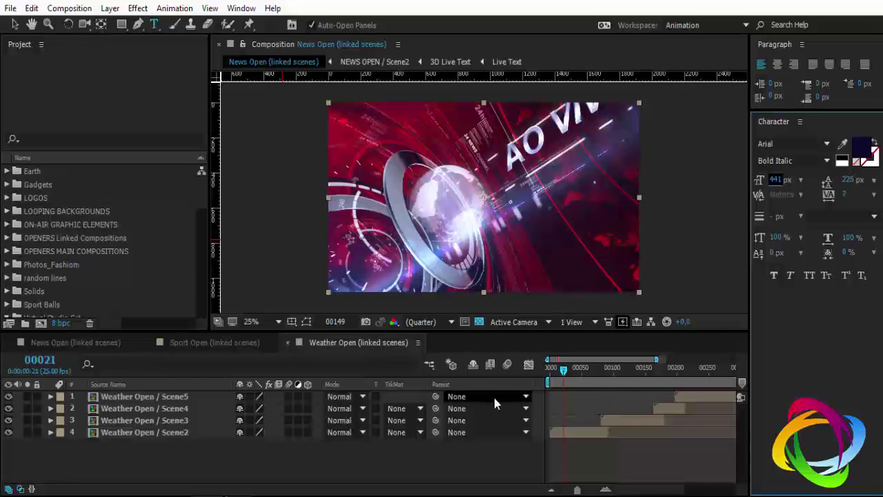
{"action": "left_click", "coordinate": [235, 343]}
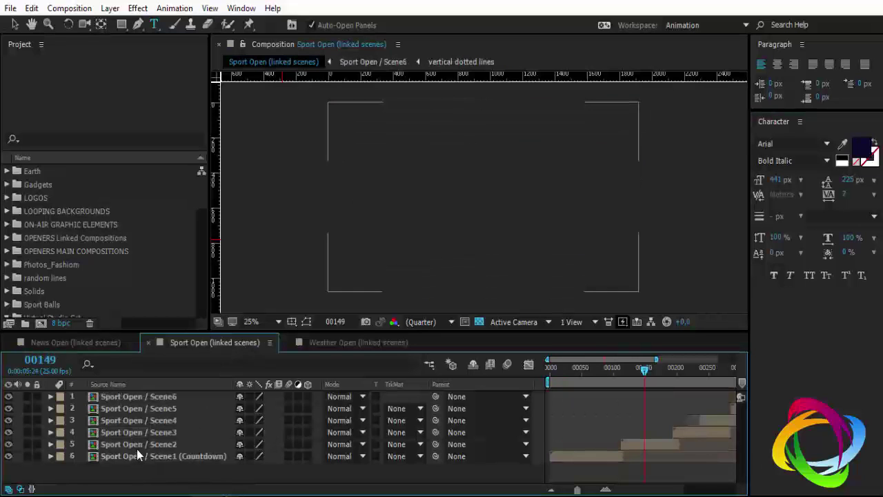
{"action": "left_click", "coordinate": [355, 343]}
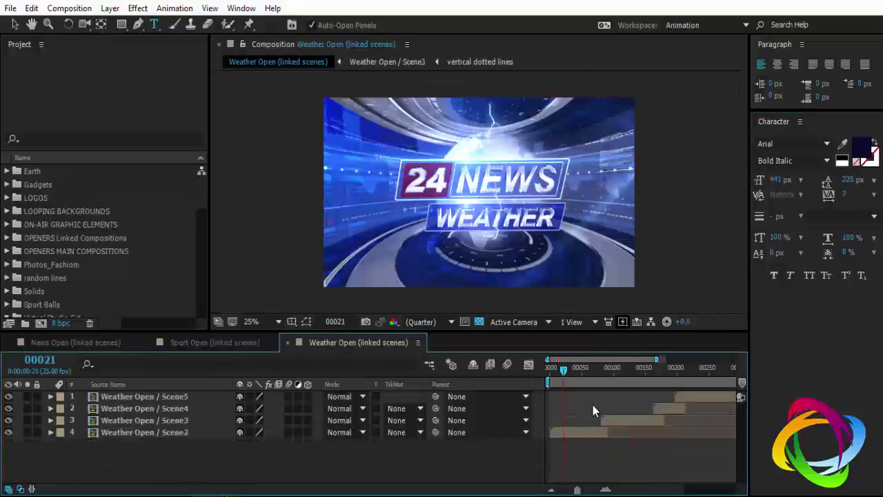
{"action": "left_click", "coordinate": [89, 347]}
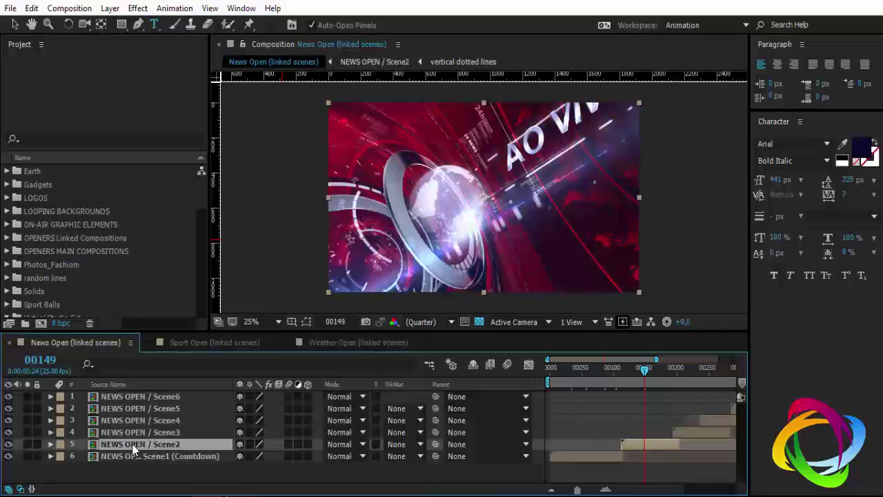
Step: Reopen and close Scene2, then select Scene3 and move News Open to frame 00225
{"action": "double_click", "coordinate": [642, 444]}
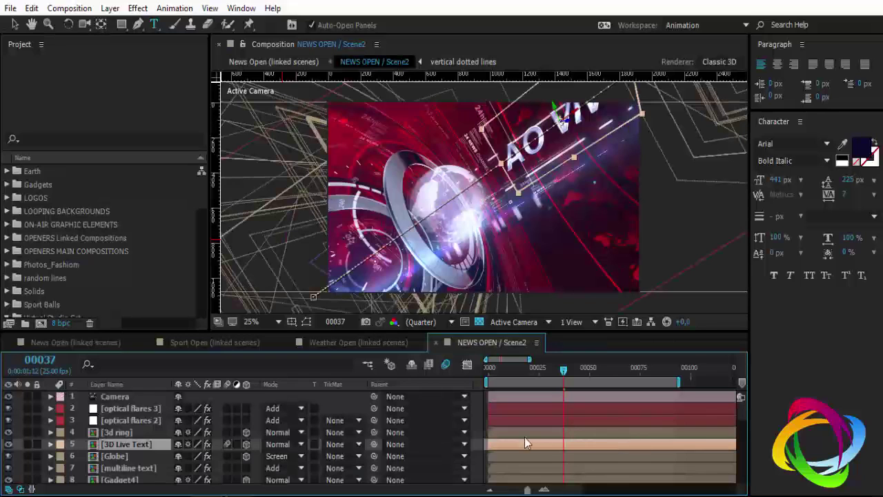
{"action": "left_click", "coordinate": [435, 342]}
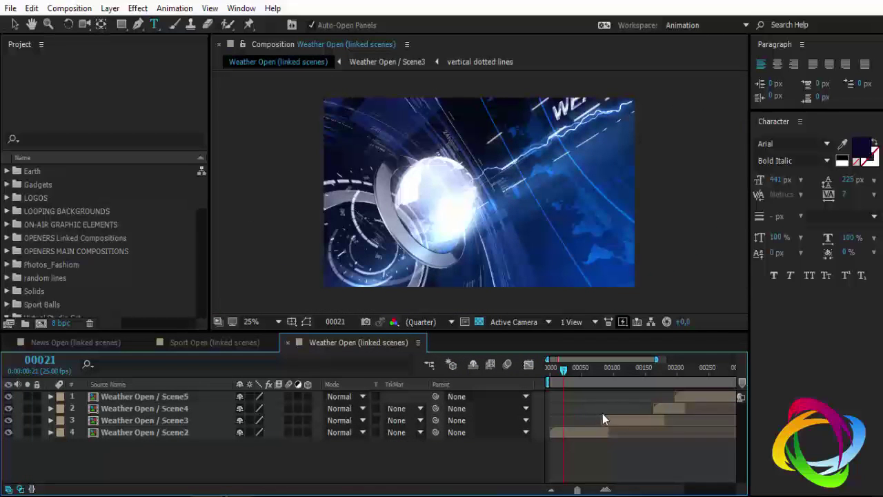
{"action": "left_click", "coordinate": [81, 343]}
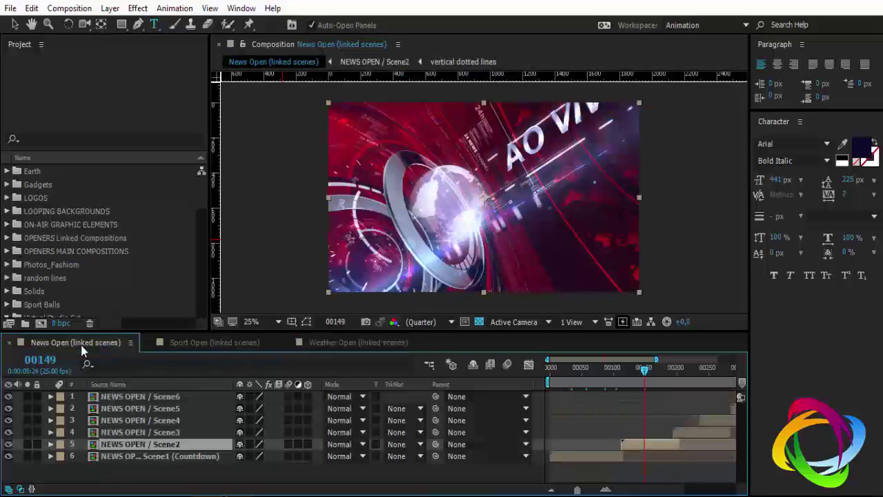
{"action": "left_click", "coordinate": [693, 433]}
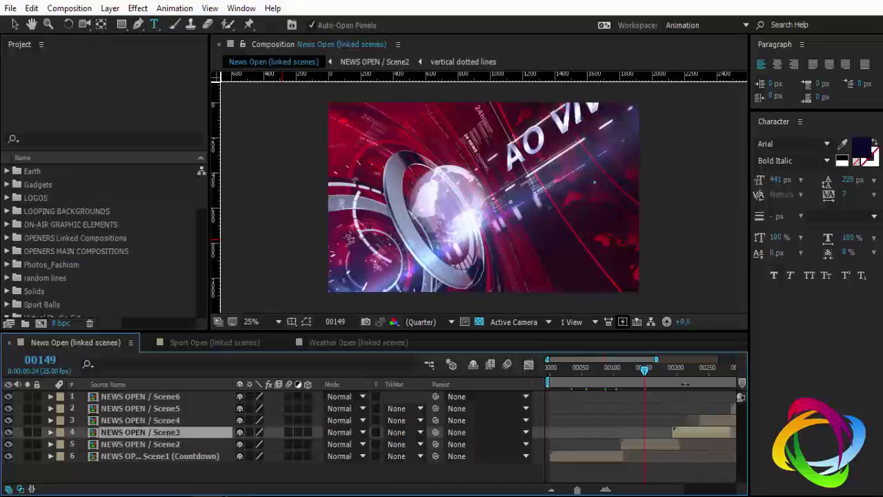
{"action": "left_click", "coordinate": [682, 376]}
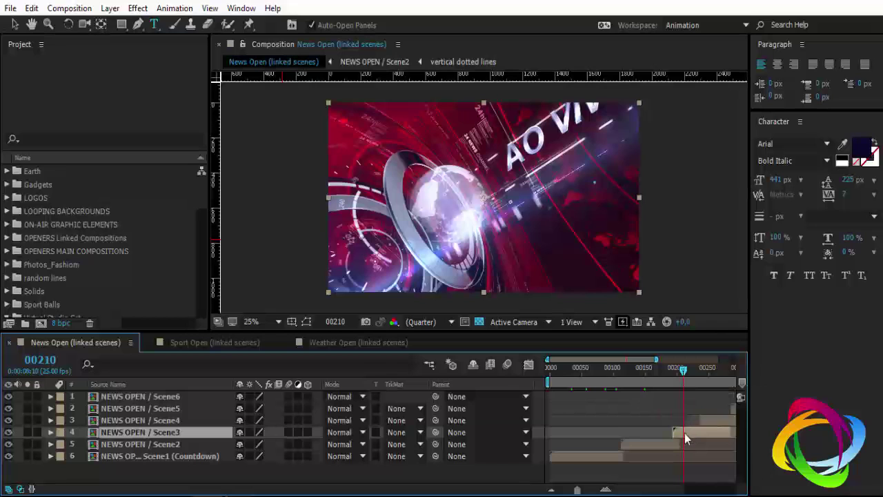
{"action": "left_click", "coordinate": [693, 376]}
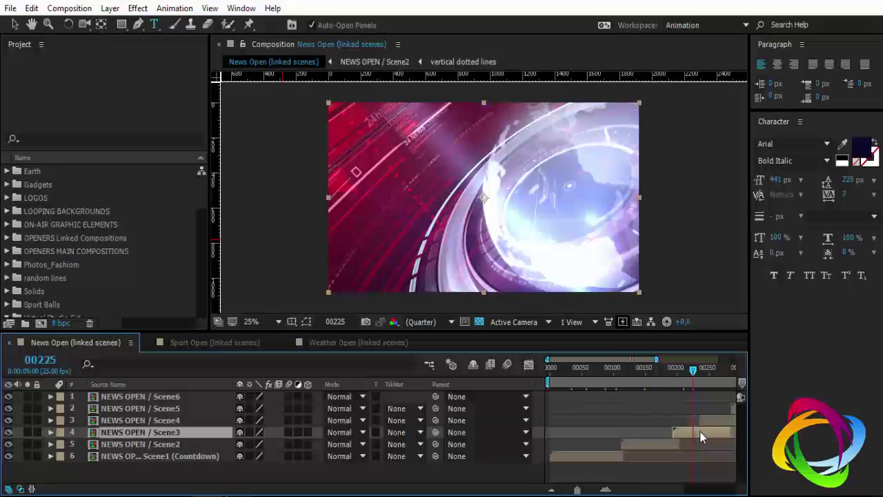
Step: Drill from NEWS OPEN / Scene3 through multiline text into the text_background composition
{"action": "double_click", "coordinate": [693, 431]}
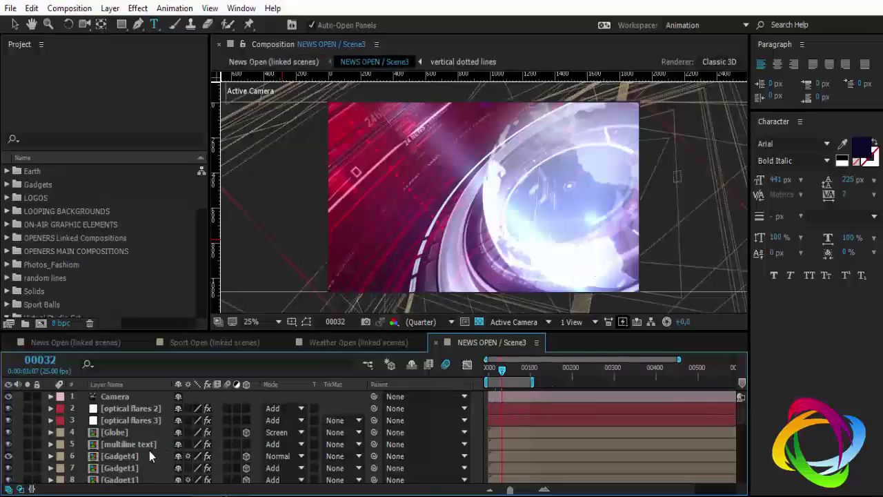
{"action": "left_click", "coordinate": [135, 449]}
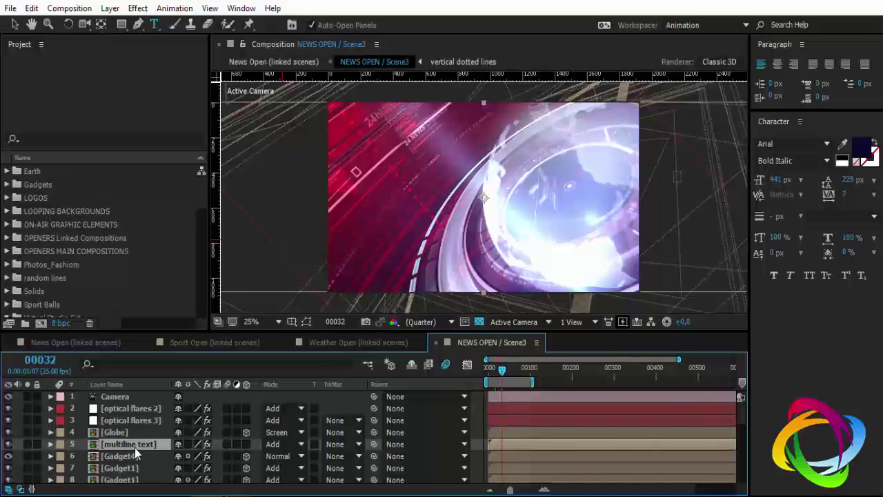
{"action": "double_click", "coordinate": [135, 449]}
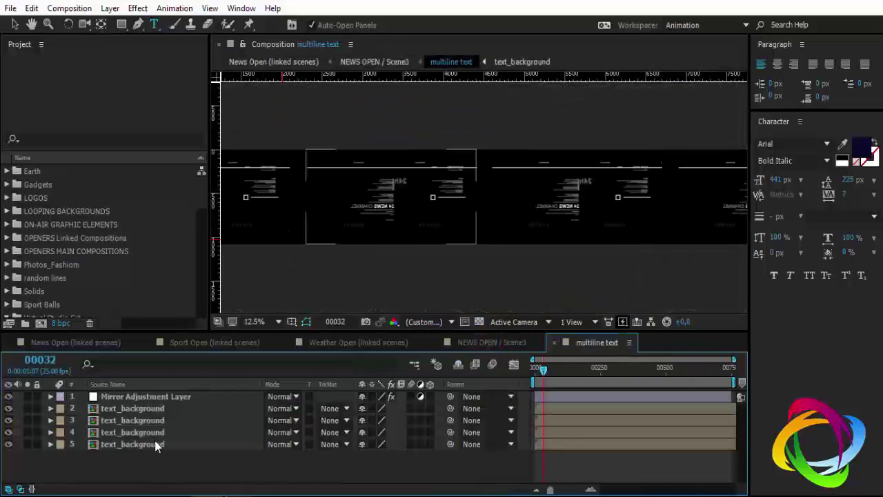
{"action": "double_click", "coordinate": [155, 444]}
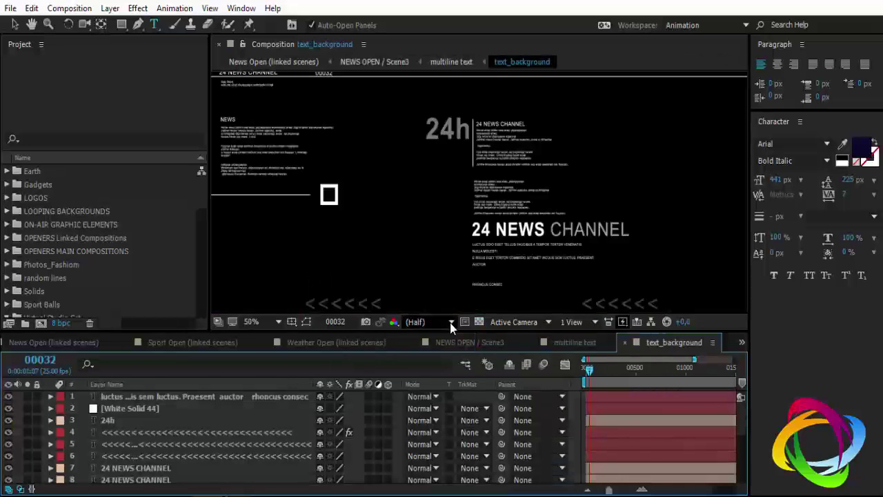
Step: Inspect the paragraph and 24 NEWS CHANNEL text layers, then close text_background
{"action": "left_click", "coordinate": [497, 266]}
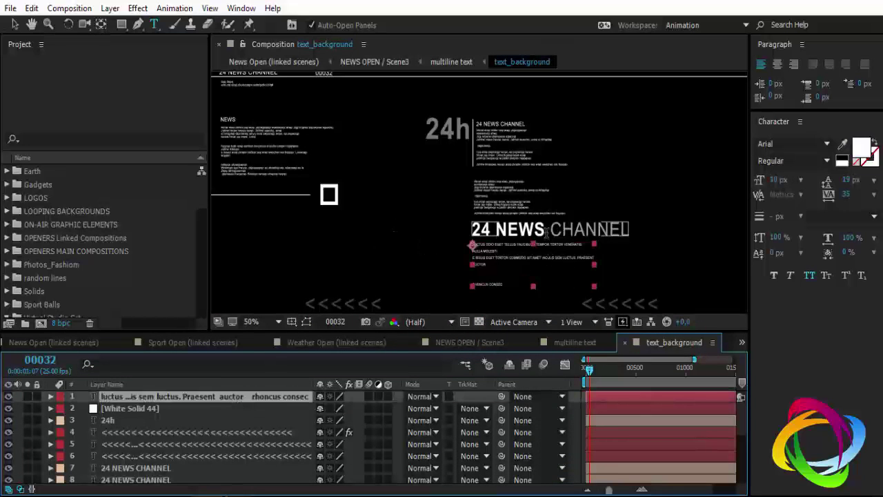
{"action": "scroll", "coordinate": [148, 407], "scroll_direction": "down", "scroll_amount": 2}
{"action": "left_click", "coordinate": [147, 399]}
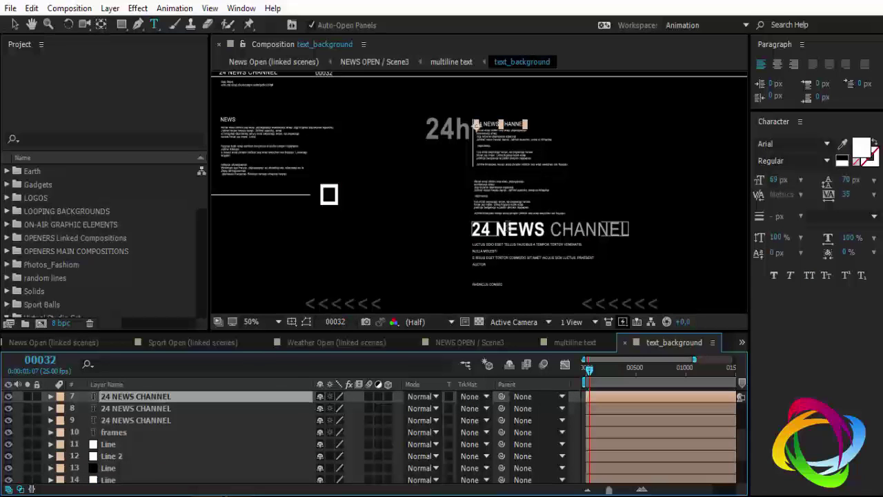
{"action": "left_click", "coordinate": [116, 421]}
{"action": "left_click", "coordinate": [122, 408]}
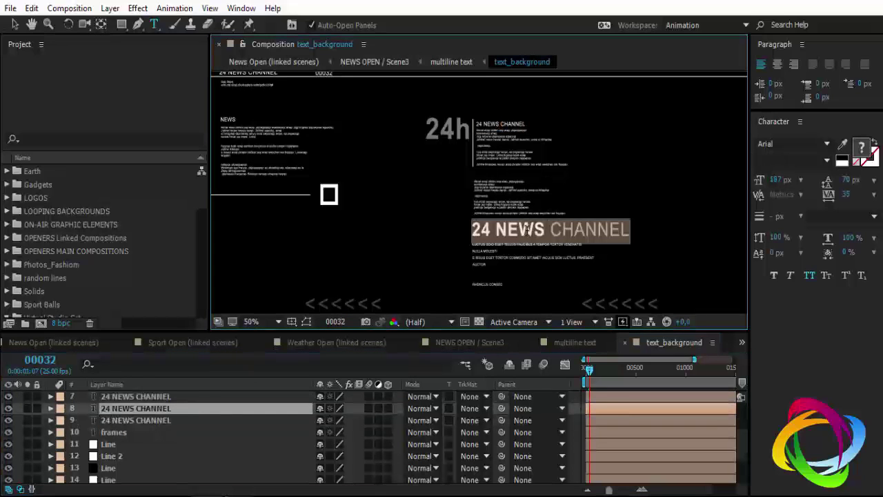
{"action": "left_click", "coordinate": [625, 342]}
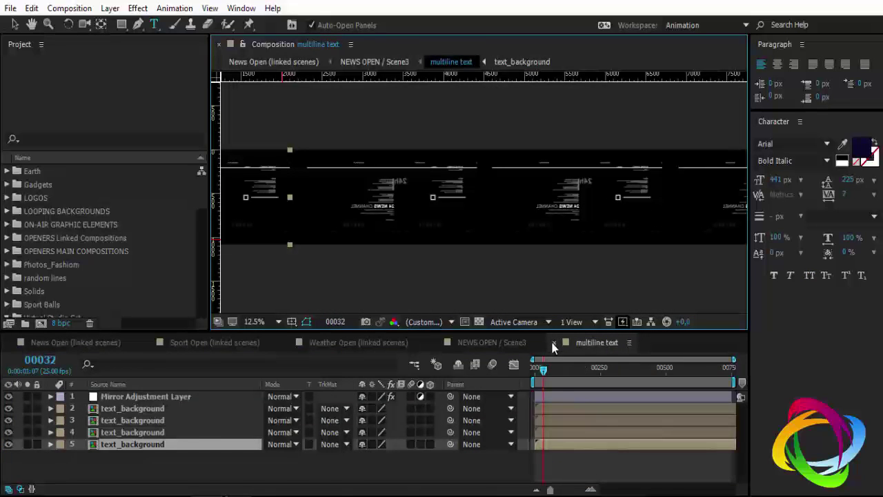
Step: Close multiline text and Scene3, go to frame 00258 showing 400 frames, and select Scene4
{"action": "left_click", "coordinate": [554, 342]}
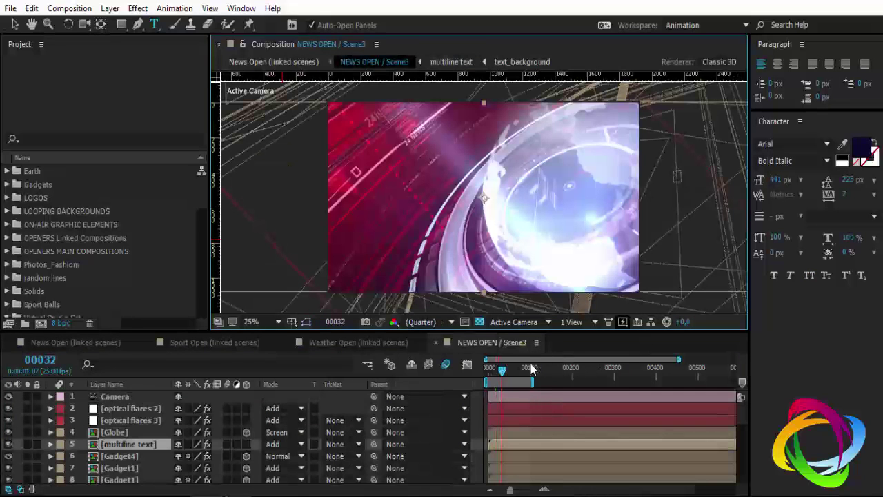
{"action": "left_click", "coordinate": [435, 342]}
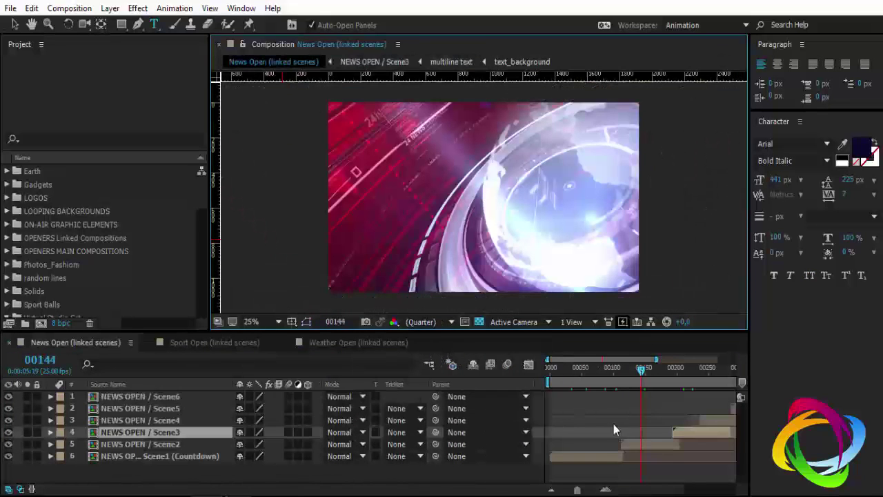
{"action": "left_click", "coordinate": [683, 378]}
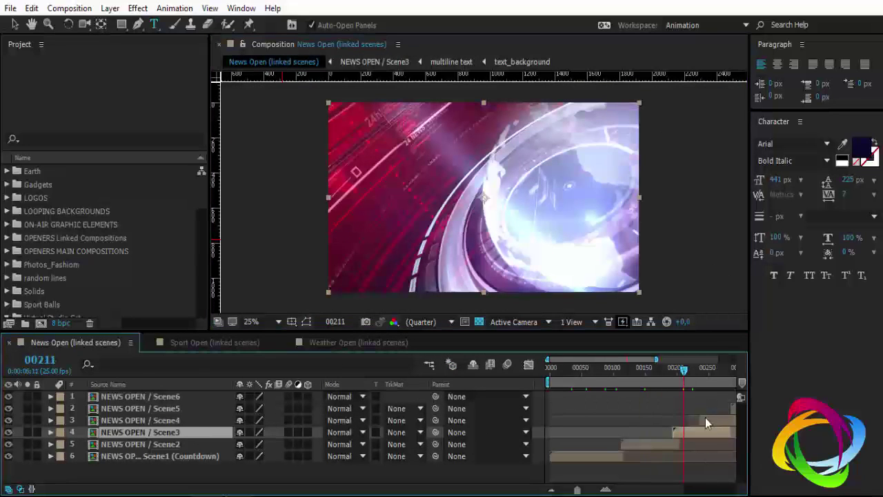
{"action": "left_click", "coordinate": [713, 372]}
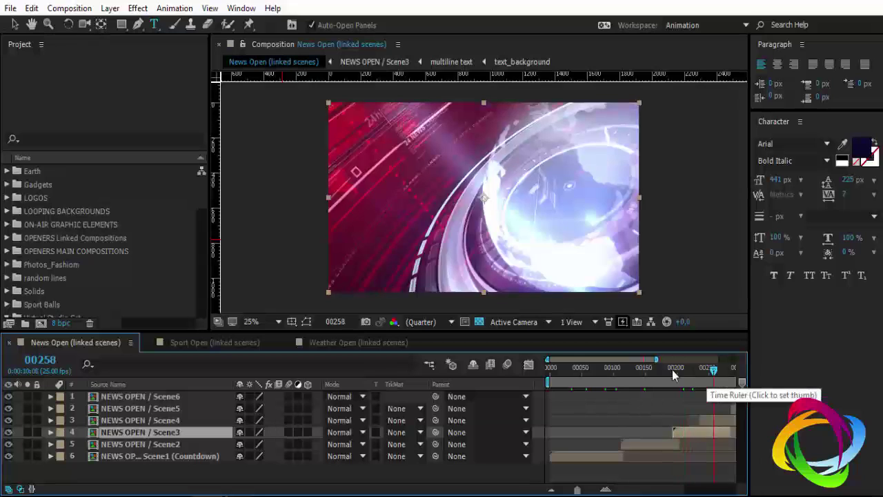
{"action": "left_click_drag", "start_coordinate": [657, 359], "coordinate": [715, 360]}
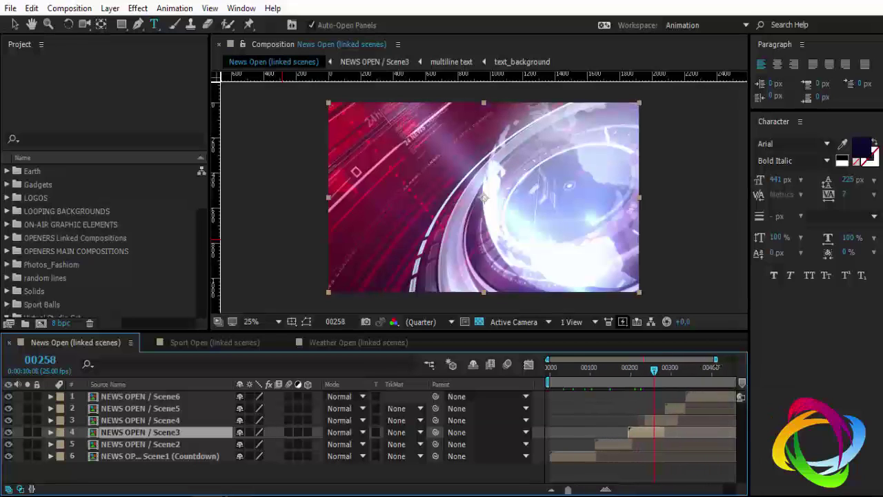
{"action": "left_click", "coordinate": [654, 420]}
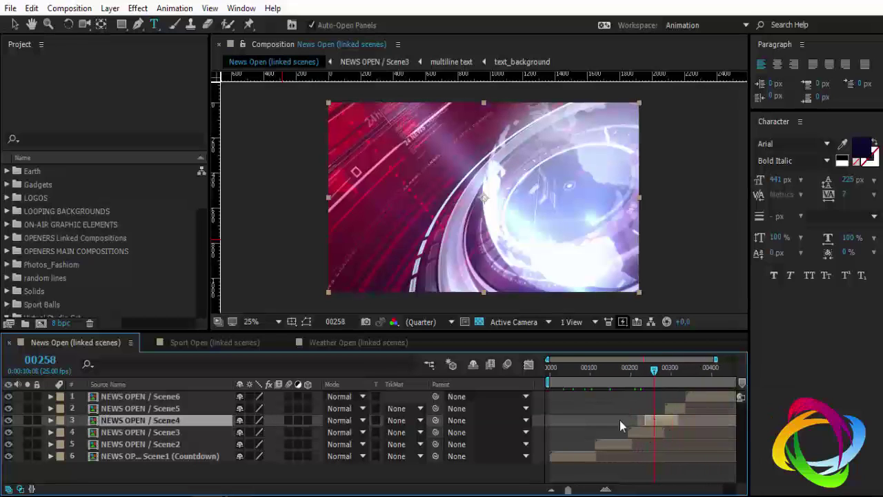
Step: Open NEWS OPEN / Scene4 and briefly inspect one of its text_background compositions
{"action": "double_click", "coordinate": [152, 420]}
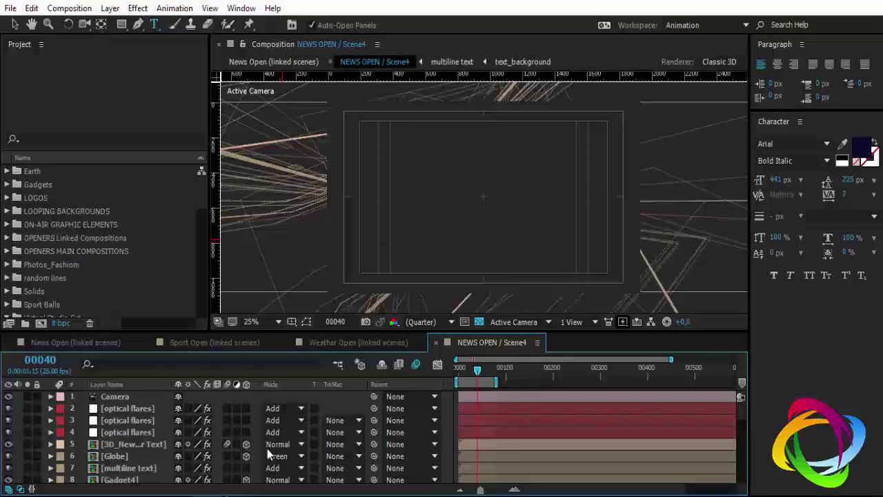
{"action": "left_click", "coordinate": [137, 469]}
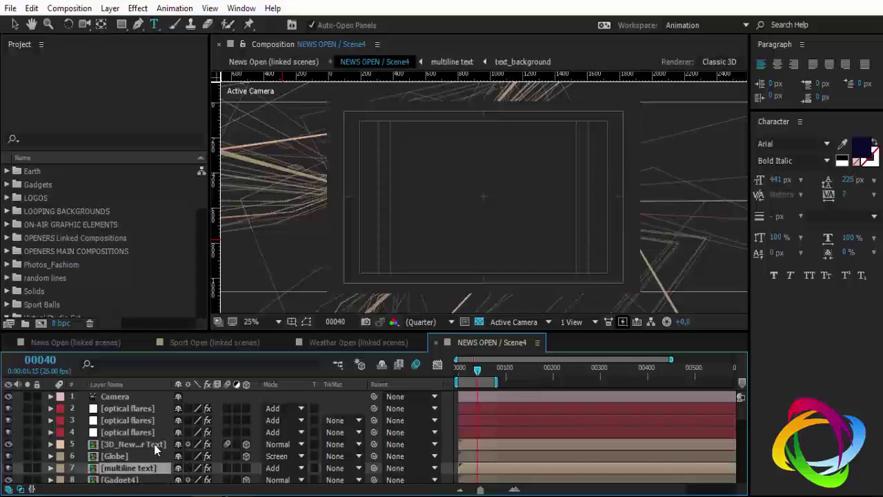
{"action": "scroll", "coordinate": [152, 443], "scroll_direction": "down", "scroll_amount": 1}
{"action": "scroll", "coordinate": [153, 444], "scroll_direction": "down", "scroll_amount": 2}
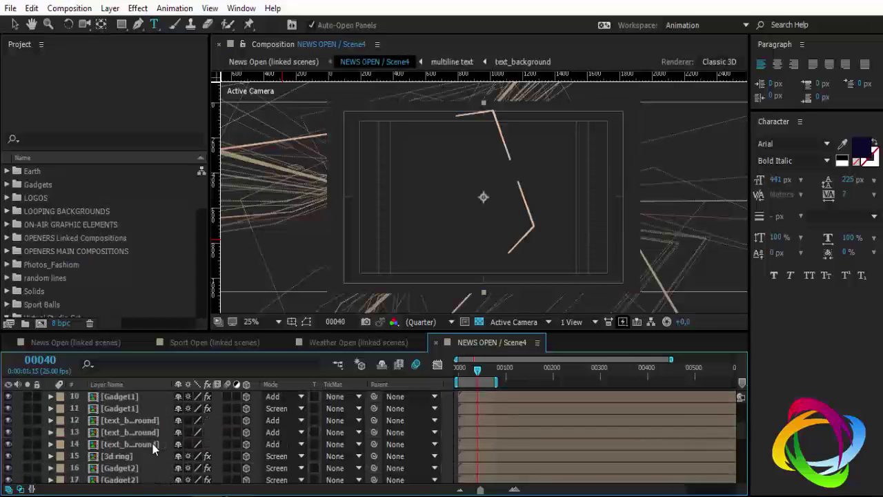
{"action": "left_click", "coordinate": [139, 448]}
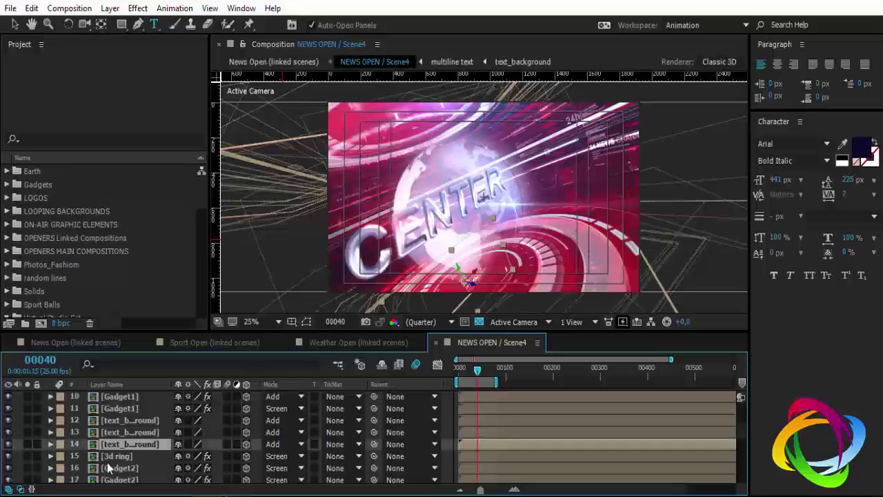
{"action": "double_click", "coordinate": [128, 445]}
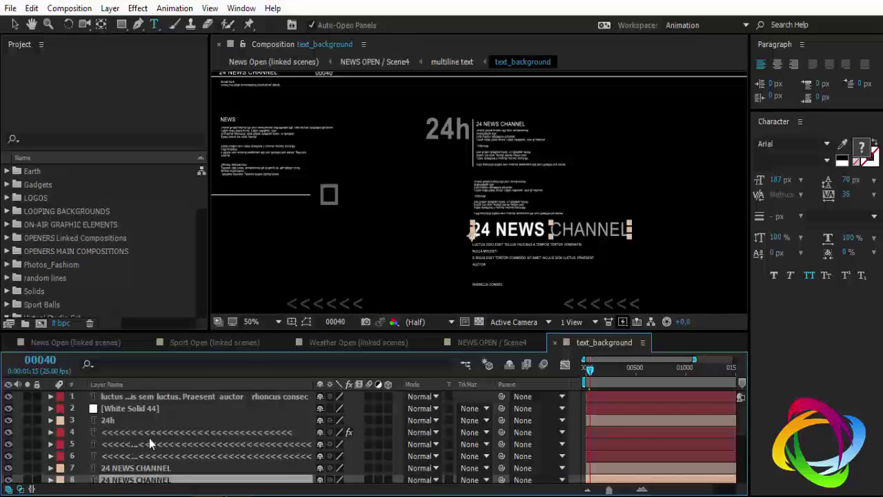
{"action": "left_click", "coordinate": [554, 343]}
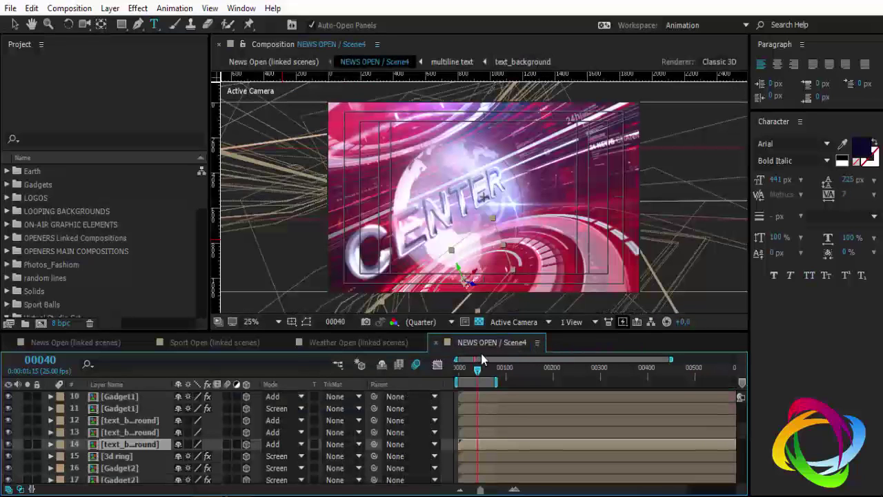
Step: Hide the 3d ring layer in Scene4
{"action": "left_click", "coordinate": [130, 432]}
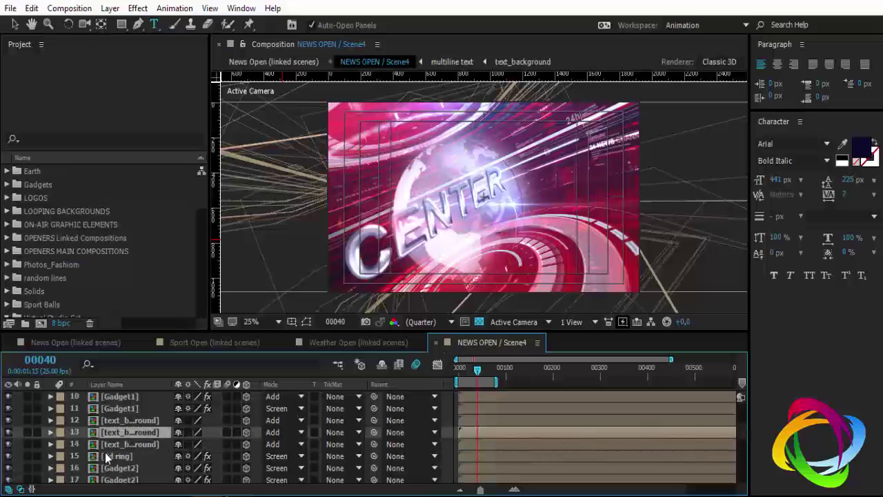
{"action": "scroll", "coordinate": [120, 450], "scroll_direction": "down", "scroll_amount": 3}
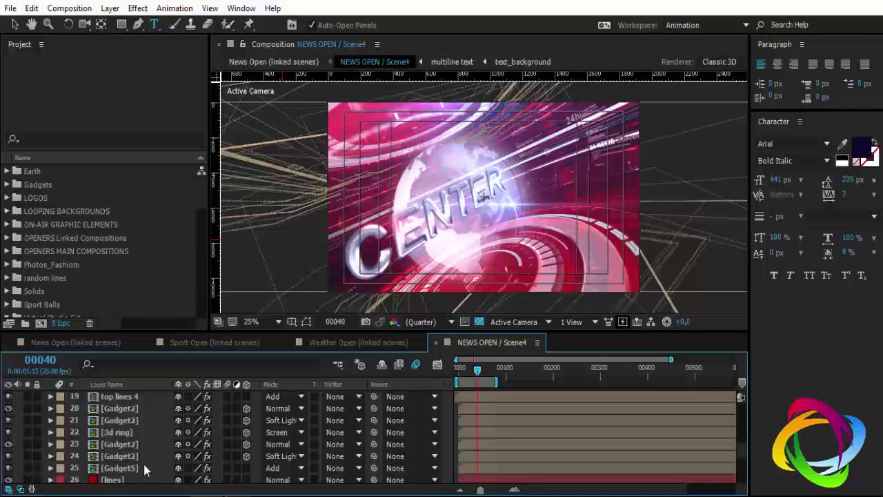
{"action": "scroll", "coordinate": [145, 469], "scroll_direction": "up", "scroll_amount": 2}
{"action": "scroll", "coordinate": [145, 469], "scroll_direction": "up", "scroll_amount": 1}
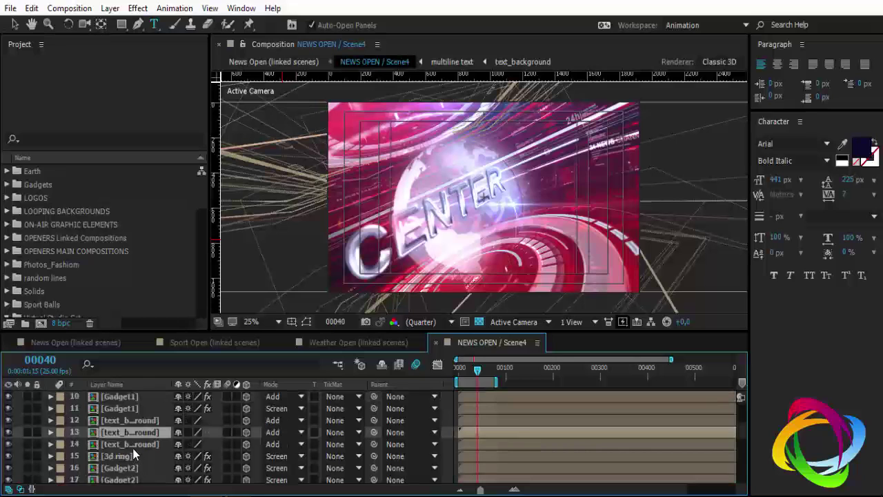
{"action": "left_click", "coordinate": [127, 457]}
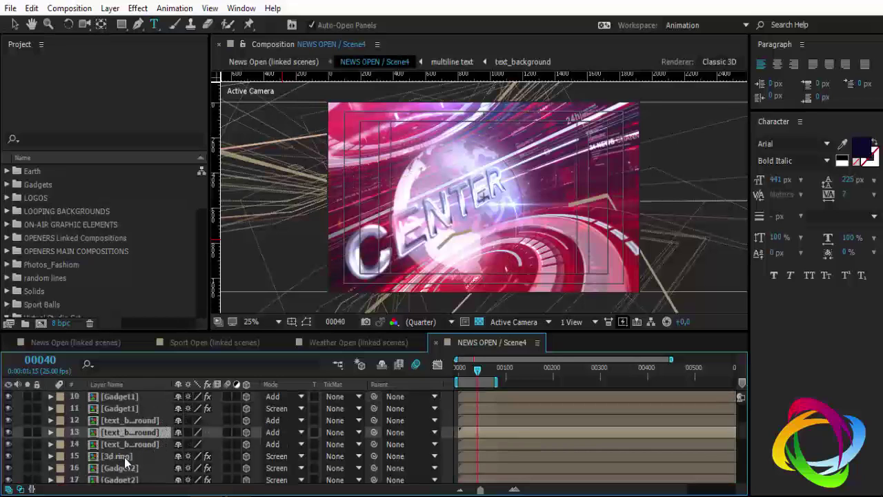
{"action": "left_click", "coordinate": [9, 456]}
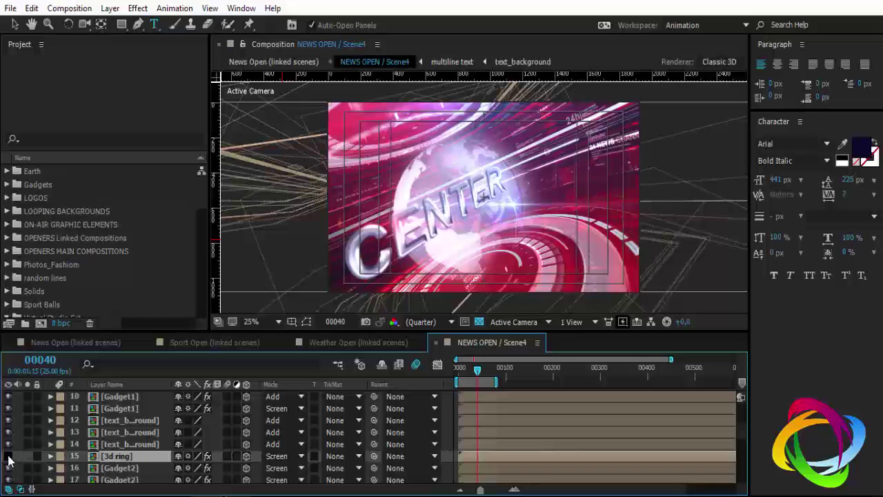
Step: Turn off the 3D News Center Text layer so the CENTER title disappears
{"action": "left_click", "coordinate": [144, 444]}
{"action": "scroll", "coordinate": [144, 443], "scroll_direction": "up", "scroll_amount": 2}
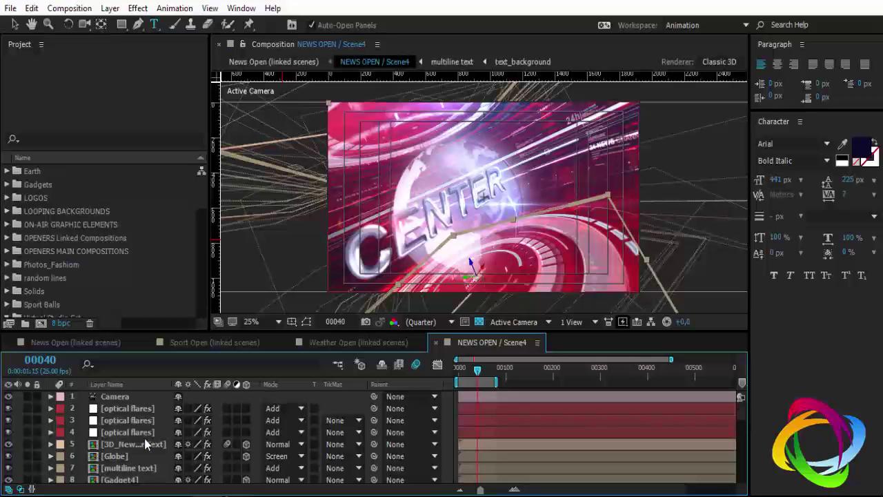
{"action": "left_click", "coordinate": [124, 469]}
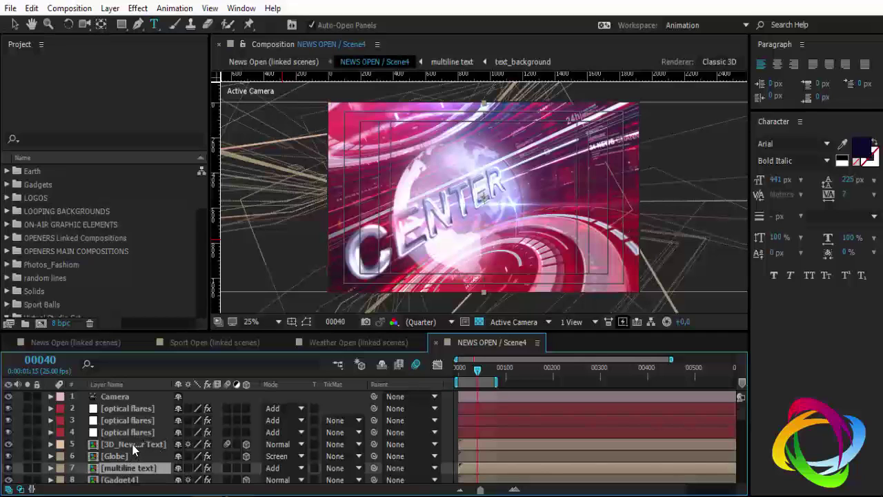
{"action": "left_click", "coordinate": [131, 444]}
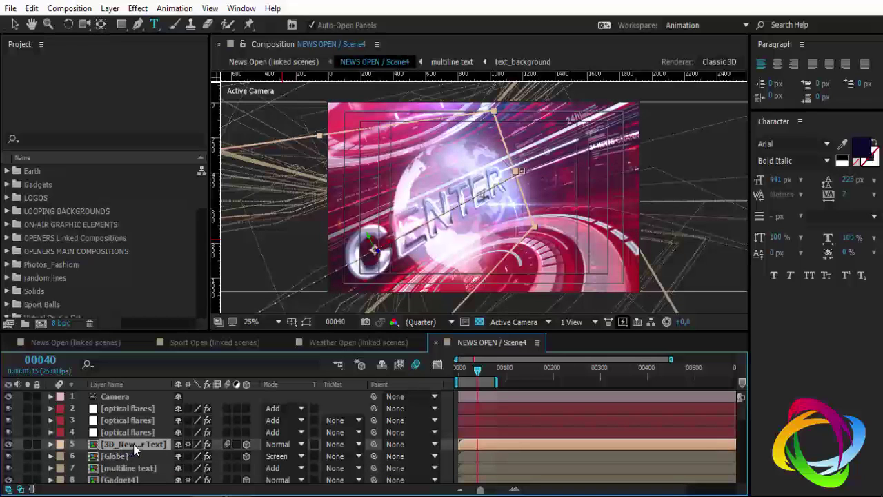
{"action": "left_click", "coordinate": [8, 444]}
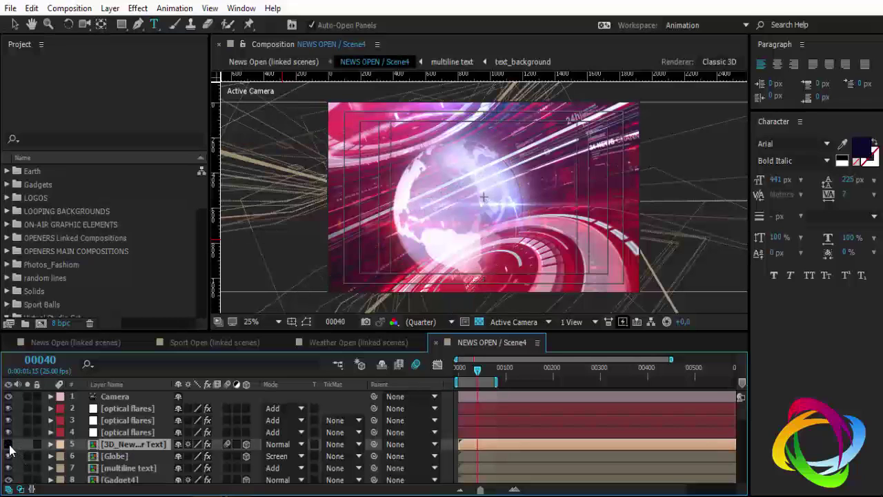
Step: Drill into News Center Text and retype the title as 'Centro de Noticias'
{"action": "double_click", "coordinate": [477, 443]}
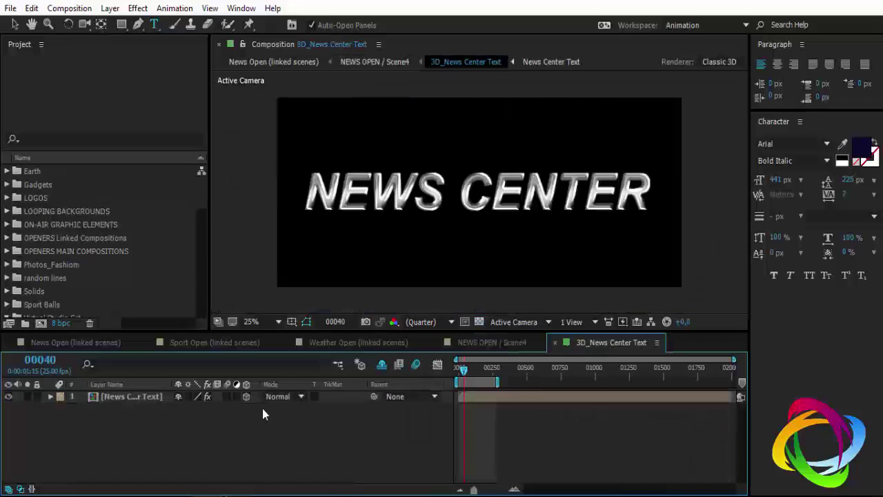
{"action": "double_click", "coordinate": [120, 395]}
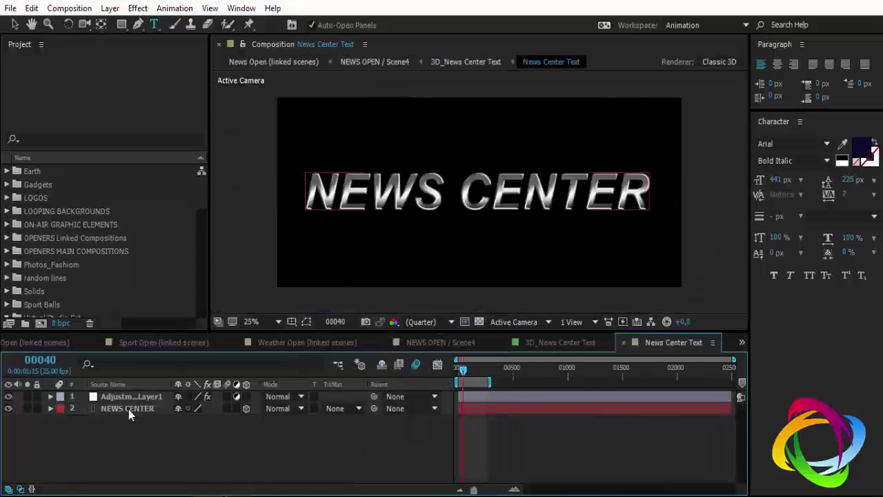
{"action": "left_click", "coordinate": [128, 409]}
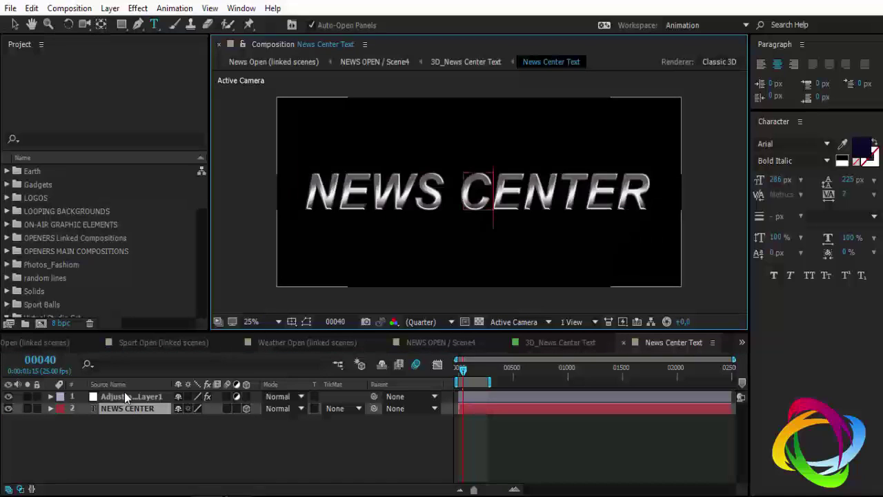
{"action": "type", "text": "Cento"}
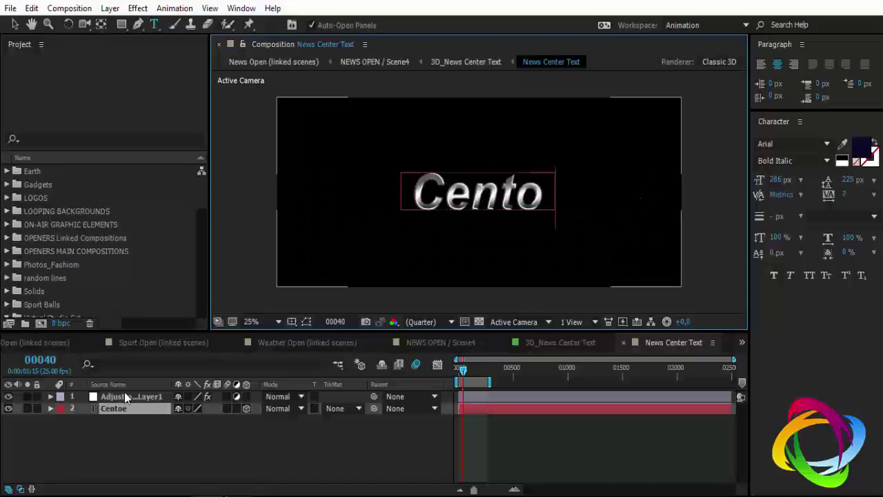
{"action": "type", "text": "e"}
{"action": "key", "text": "BackSpace"}
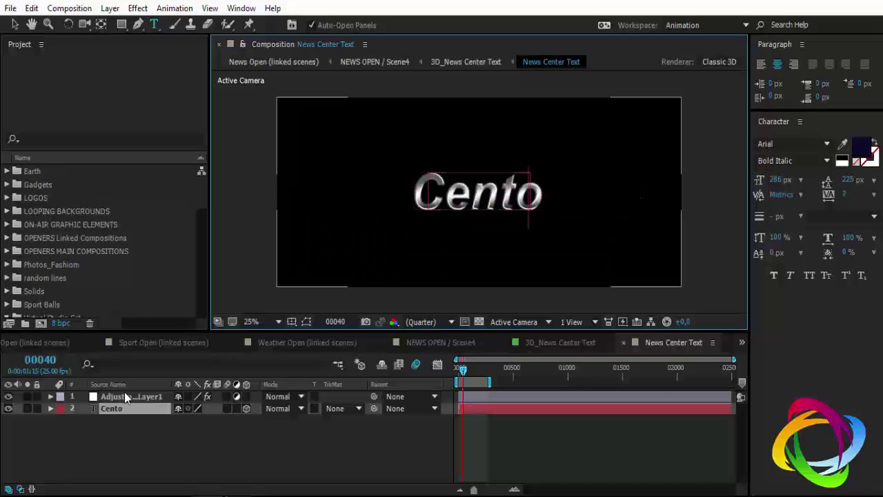
{"action": "key", "text": "BackSpace"}
{"action": "type", "text": "ro de"}
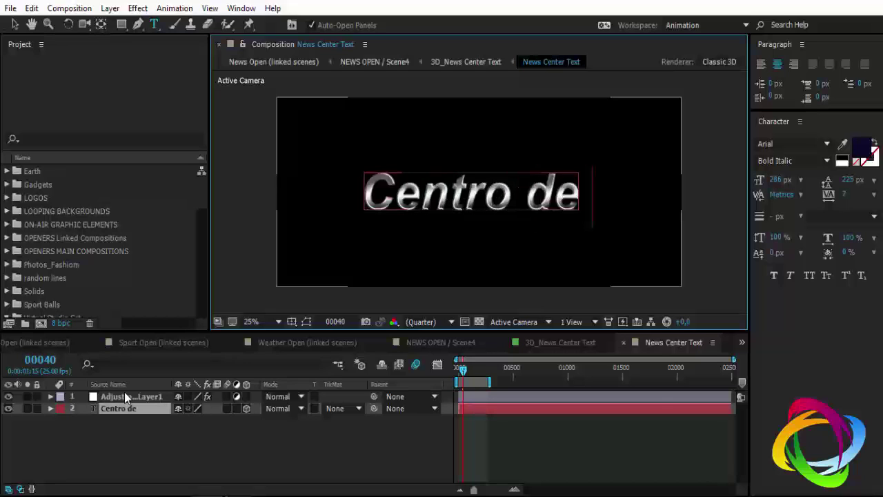
{"action": "type", "text": " Noticias"}
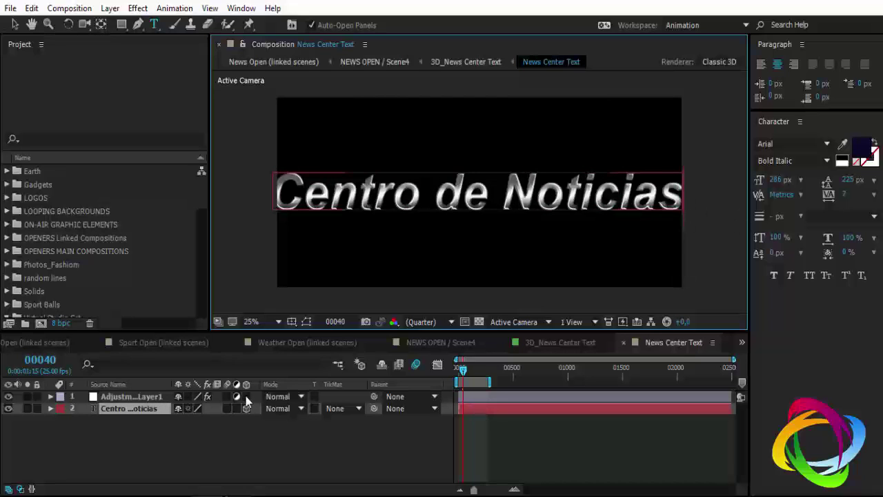
Step: Set the Centro de Noticias title to 274 px and close News Center Text
{"action": "key", "text": "ctrl+a"}
{"action": "left_click", "coordinate": [776, 179]}
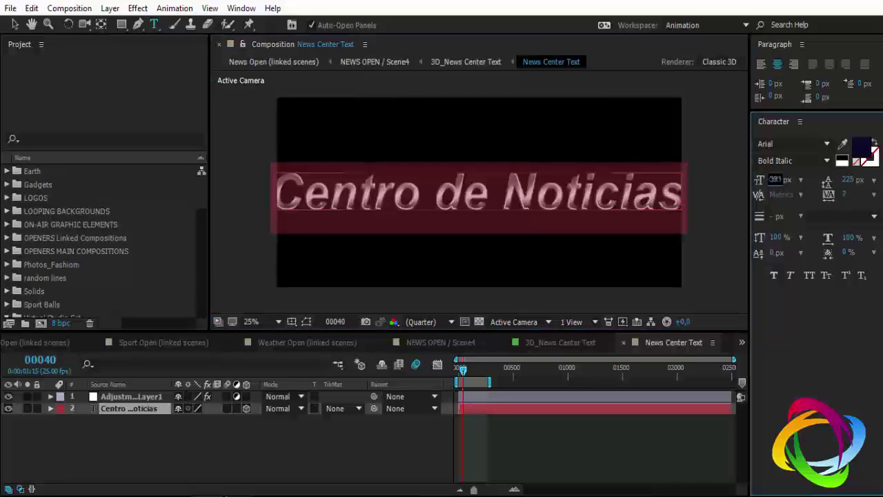
{"action": "type", "text": "274"}
{"action": "key", "text": "Return"}
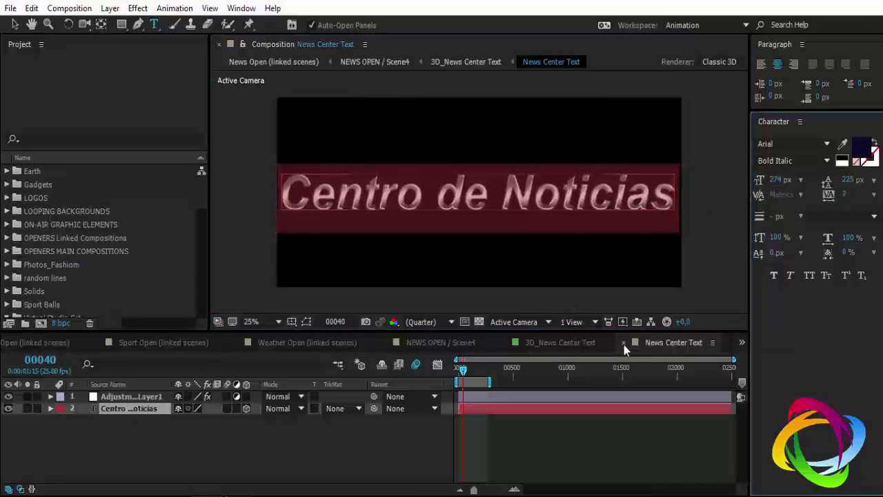
{"action": "left_click", "coordinate": [623, 343]}
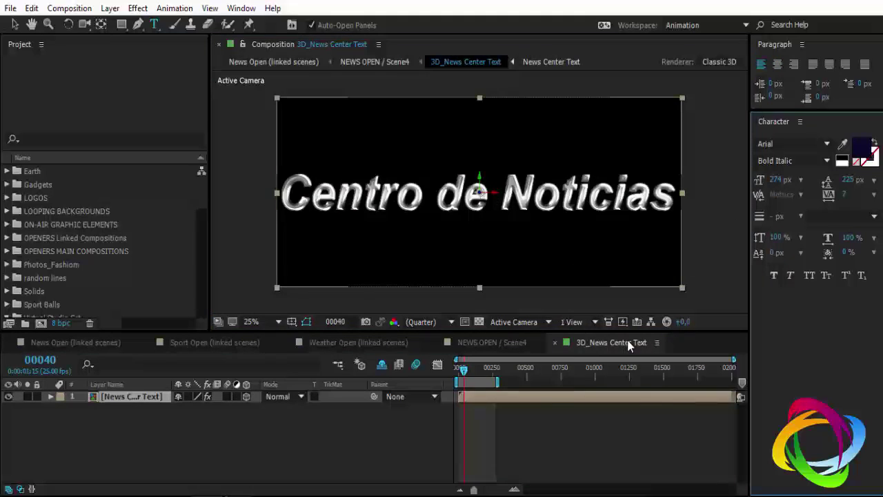
Step: Close 3D_News Center Text and Scene4, move News Open to about frame 00283, and select Scene5
{"action": "left_click", "coordinate": [556, 342]}
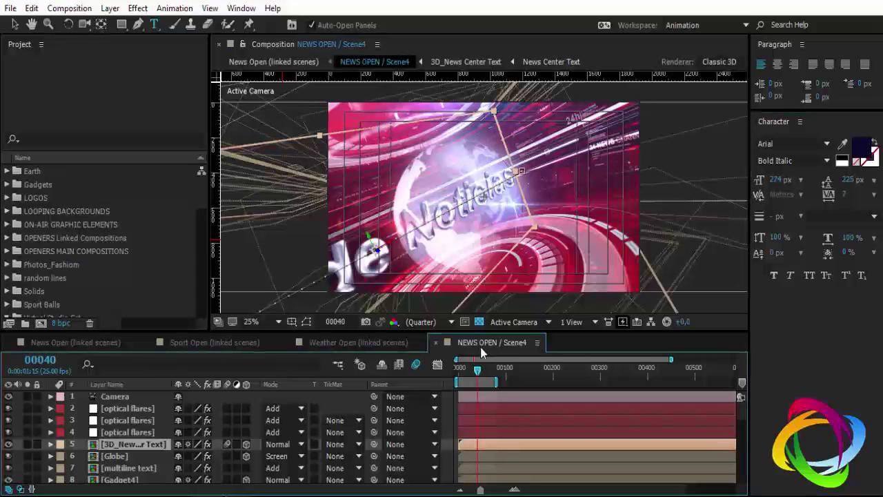
{"action": "left_click", "coordinate": [435, 342]}
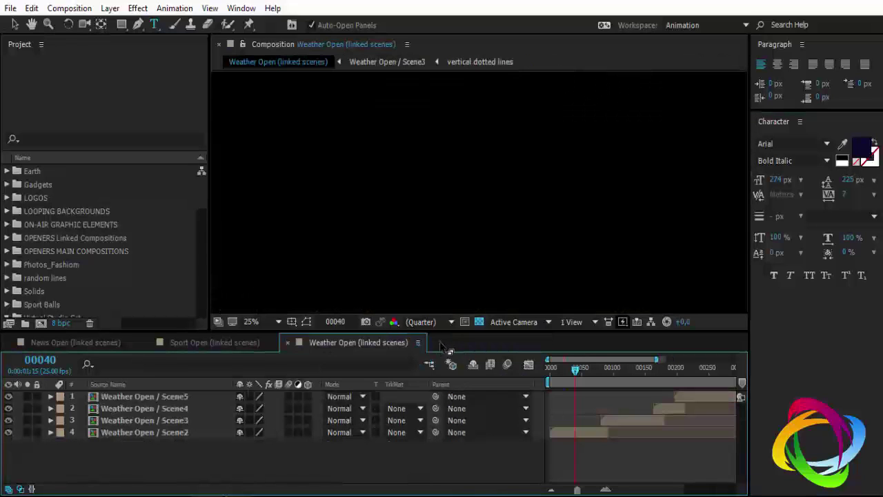
{"action": "left_click", "coordinate": [88, 344]}
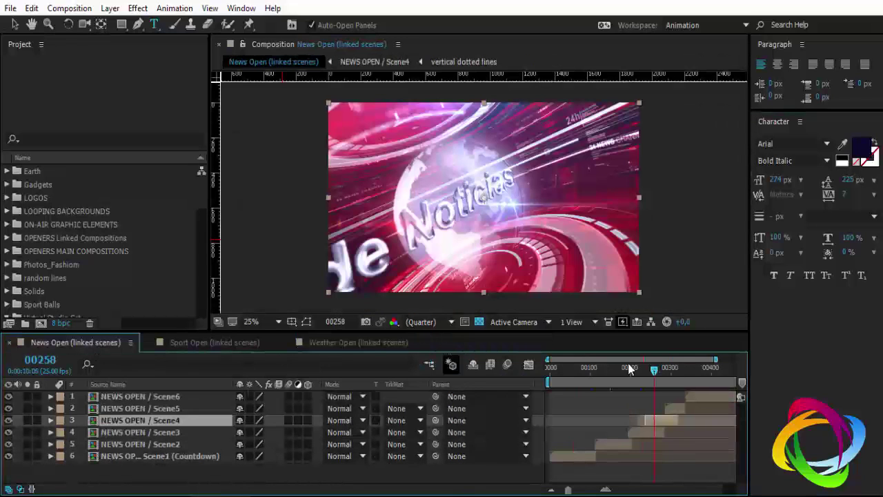
{"action": "left_click", "coordinate": [664, 370]}
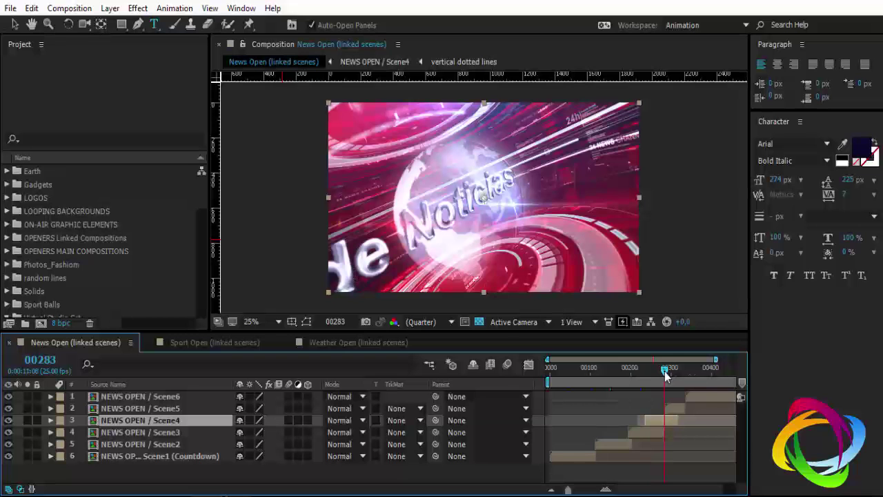
{"action": "left_click", "coordinate": [676, 407]}
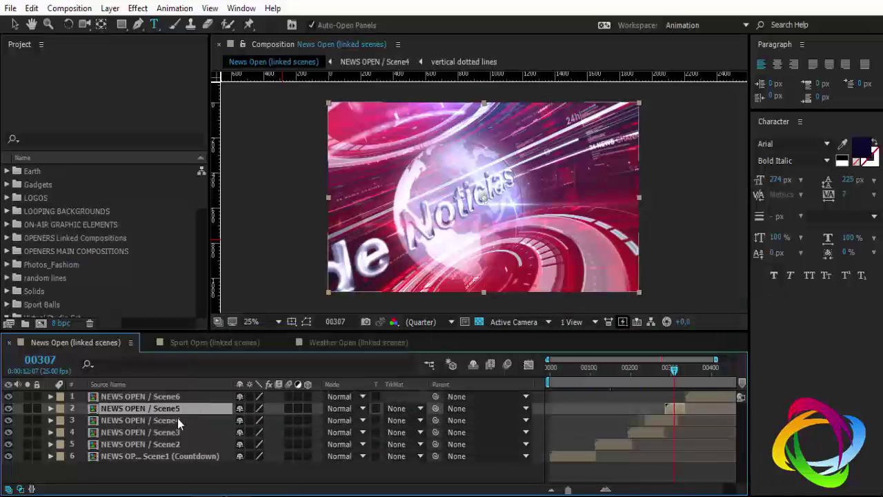
Step: Drill from Scene5 through 3D_24 Hour News Text into 24 Hour News Text and select its title layer
{"action": "double_click", "coordinate": [160, 409]}
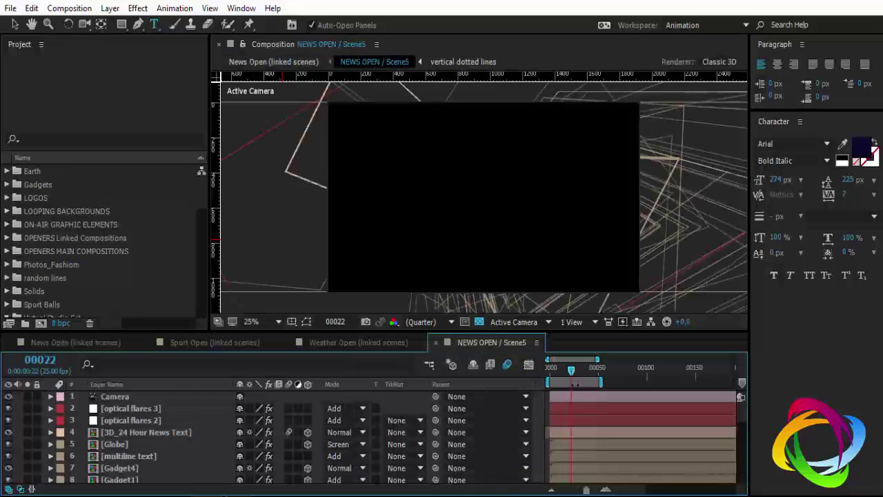
{"action": "left_click", "coordinate": [139, 432]}
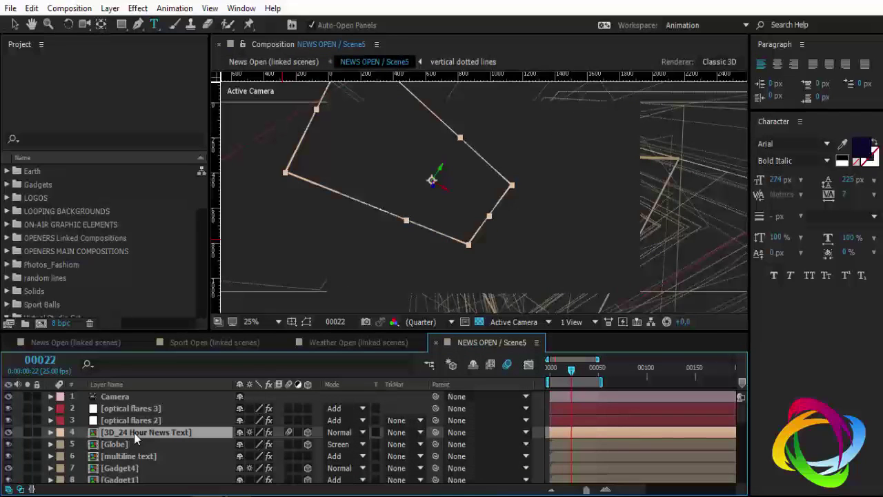
{"action": "double_click", "coordinate": [134, 433]}
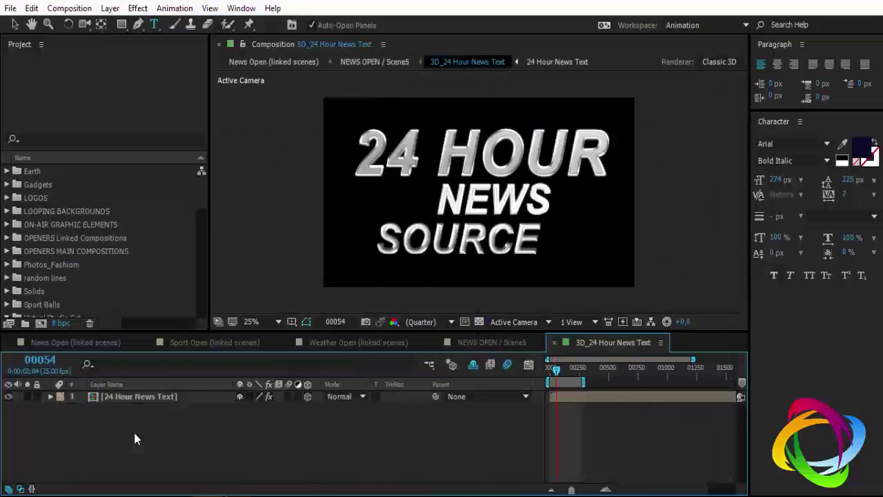
{"action": "double_click", "coordinate": [135, 396]}
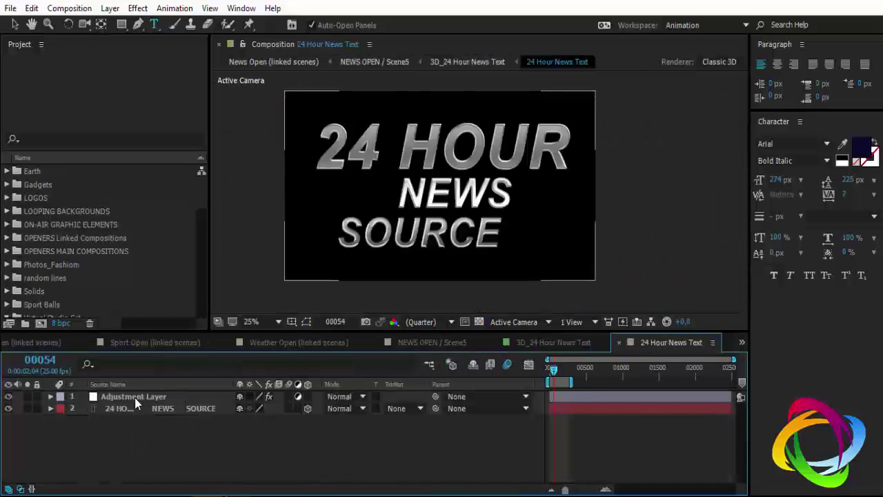
{"action": "left_click", "coordinate": [129, 406]}
Step: Change the word HOUR in the title to HORAS
{"action": "left_click", "coordinate": [366, 155]}
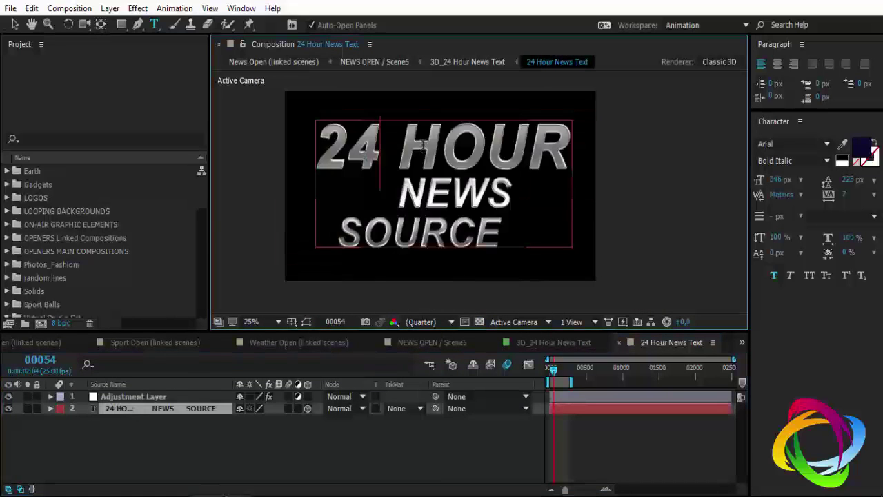
{"action": "left_click_drag", "start_coordinate": [397, 145], "coordinate": [567, 136]}
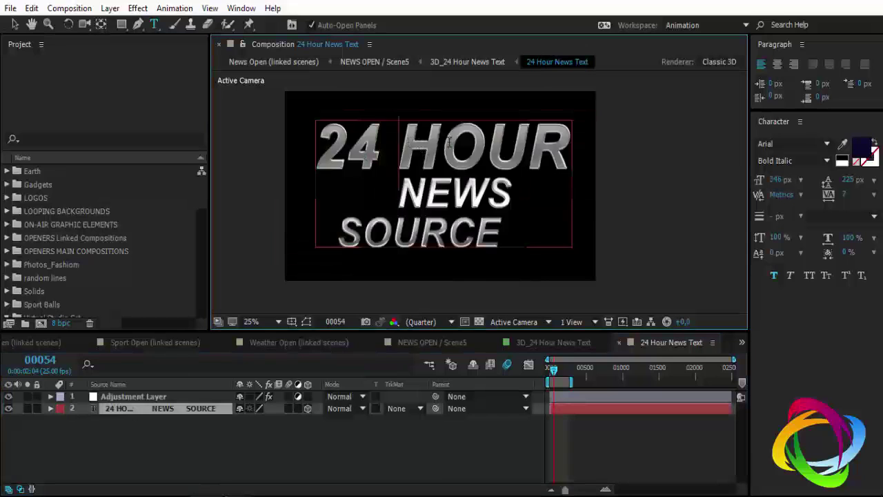
{"action": "left_click", "coordinate": [567, 122]}
{"action": "key", "text": "BackSpace"}
{"action": "key", "text": "BackSpace"}
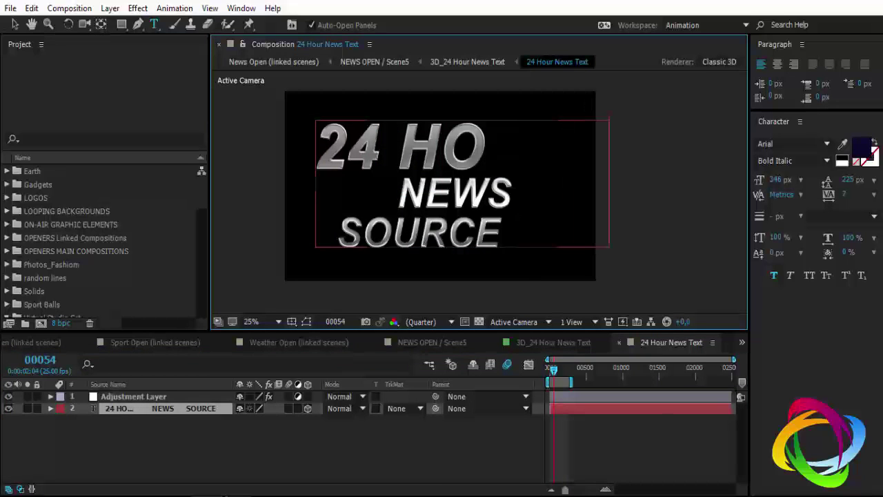
{"action": "type", "text": "RAS"}
Step: Replace NEWS on the middle line with Noticias, fixing the mistyped nOTICIAS
{"action": "double_click", "coordinate": [454, 196]}
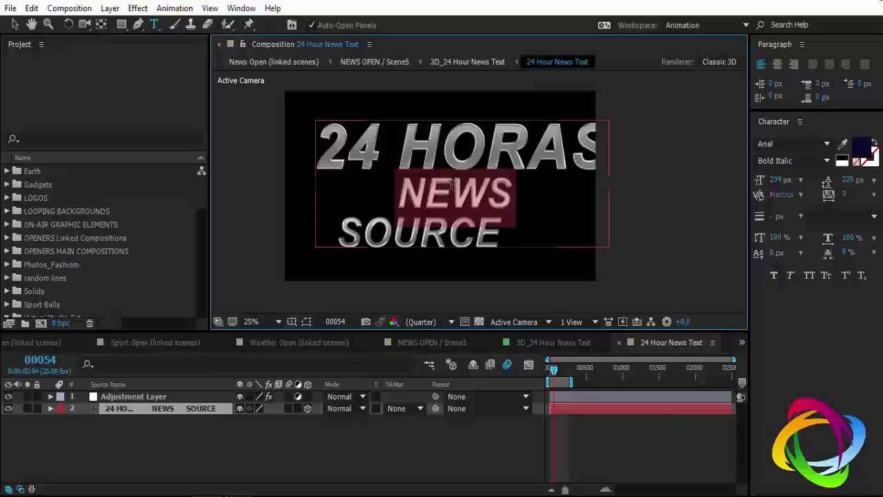
{"action": "type", "text": "n"}
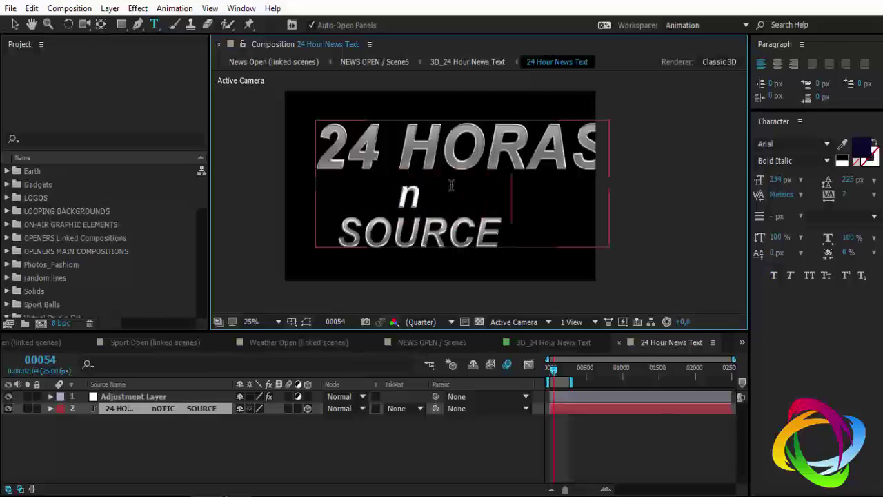
{"action": "type", "text": "OTICIAS"}
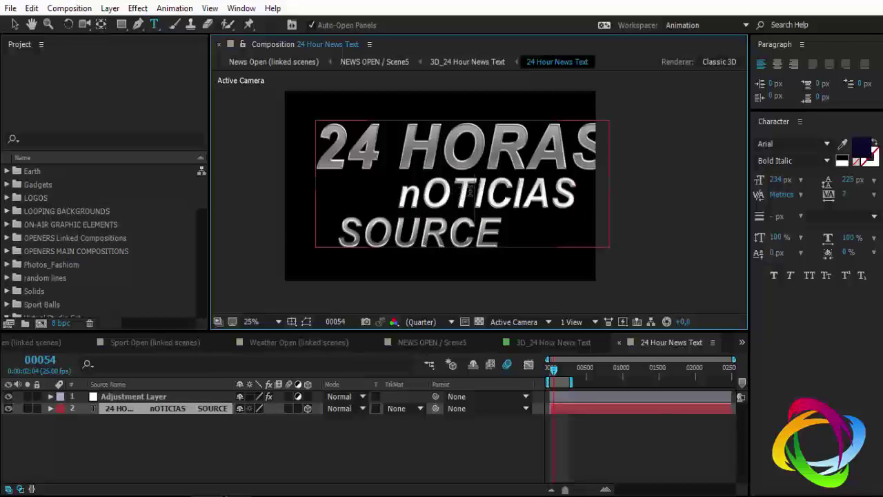
{"action": "triple_click", "coordinate": [450, 189]}
{"action": "left_click", "coordinate": [442, 191]}
{"action": "left_click_drag", "start_coordinate": [396, 191], "coordinate": [585, 190]}
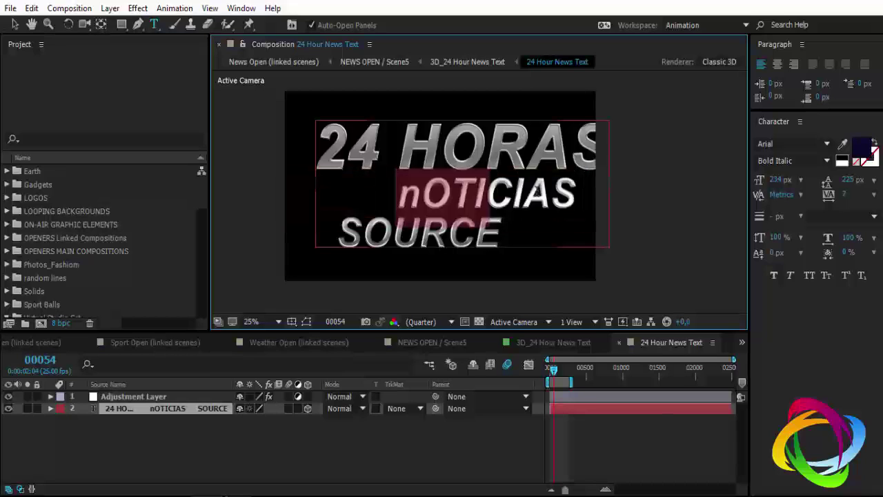
{"action": "left_click", "coordinate": [585, 189]}
{"action": "type", "text": "No"}
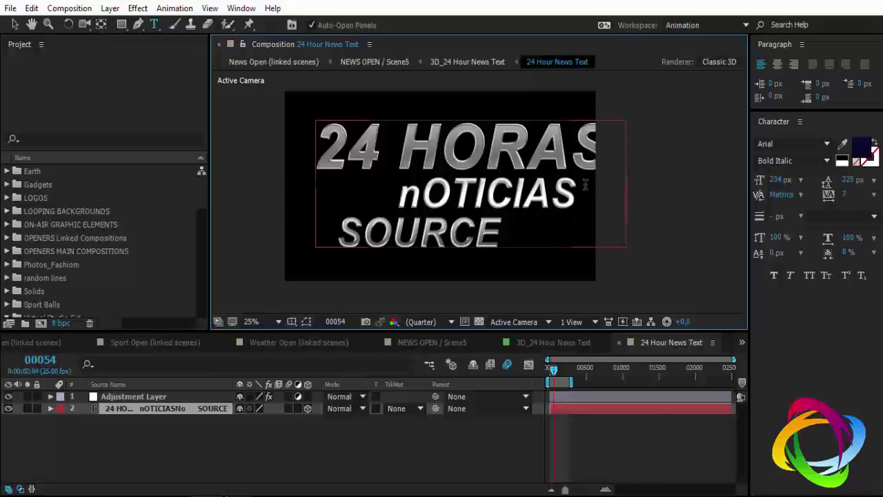
{"action": "type", "text": "ticias"}
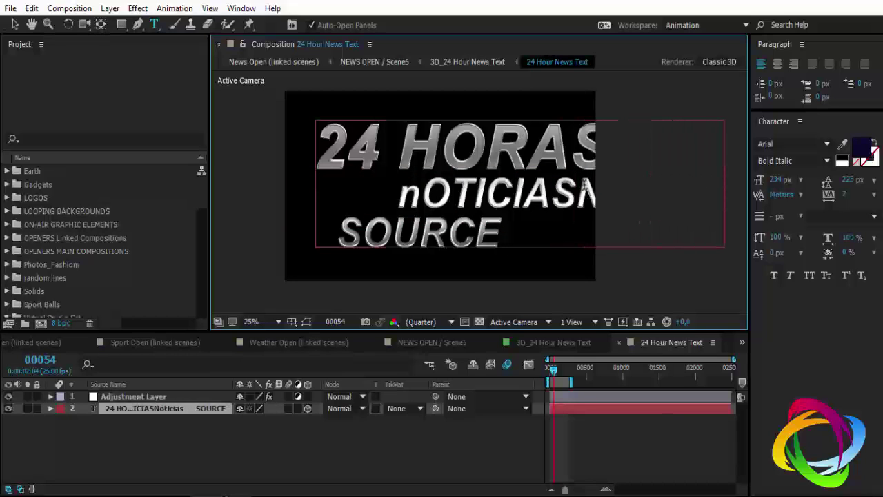
{"action": "double_click", "coordinate": [520, 189]}
{"action": "left_click", "coordinate": [513, 189]}
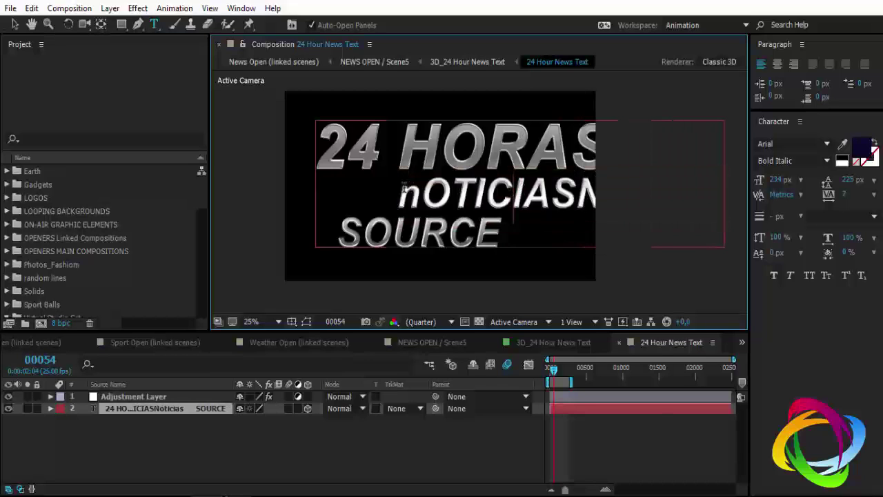
{"action": "double_click", "coordinate": [406, 190]}
{"action": "double_click", "coordinate": [470, 198]}
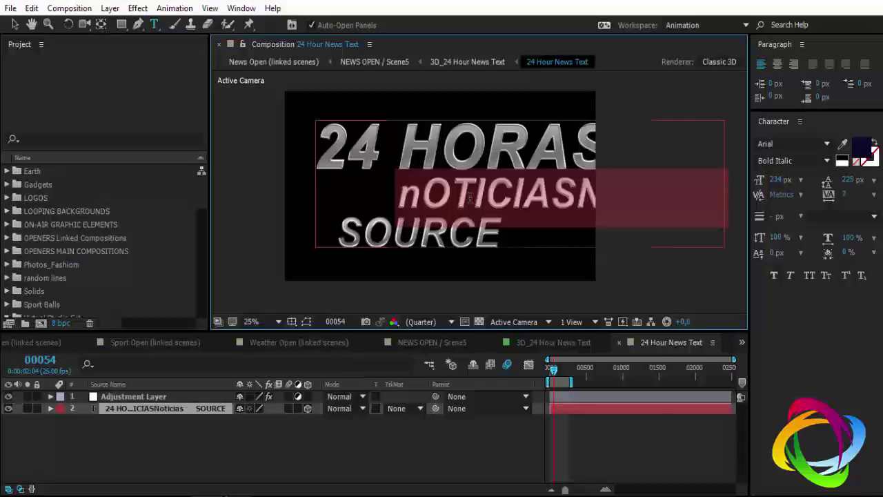
{"action": "type", "text": "N"}
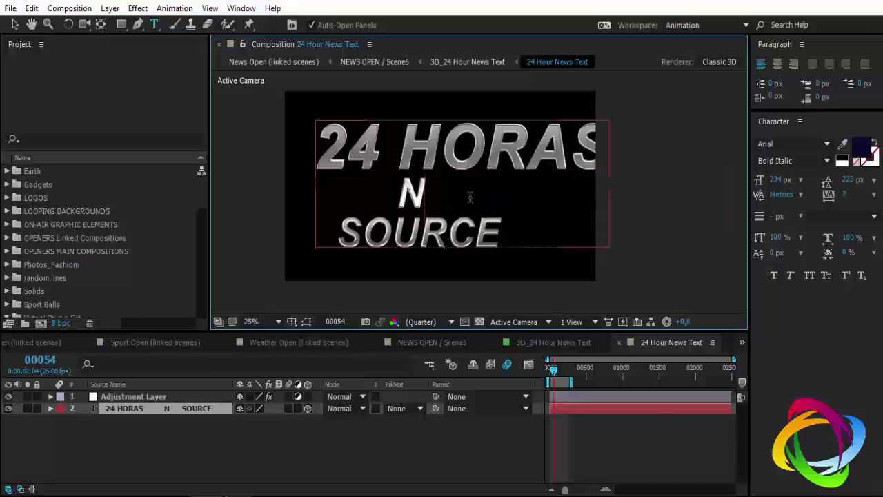
{"action": "type", "text": "otic"}
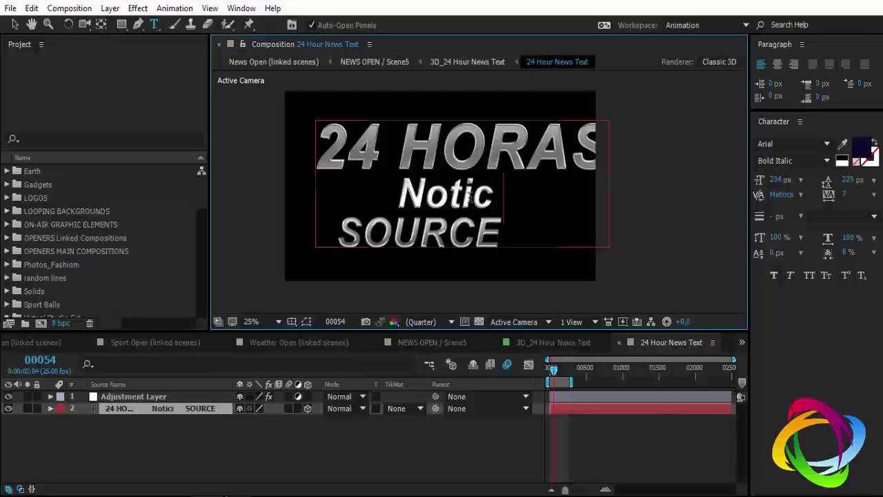
{"action": "type", "text": "ias"}
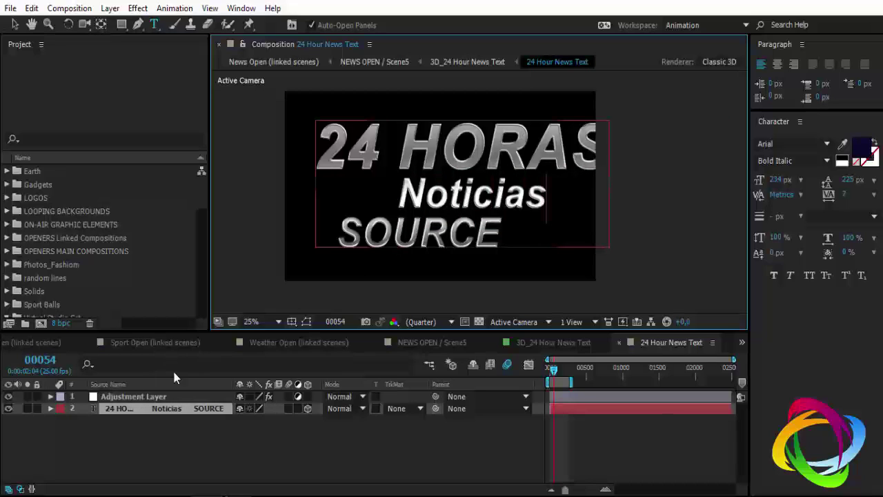
Step: Shrink HORAS to 303 px in the Character panel and close the composition
{"action": "double_click", "coordinate": [465, 147]}
{"action": "triple_click", "coordinate": [464, 146]}
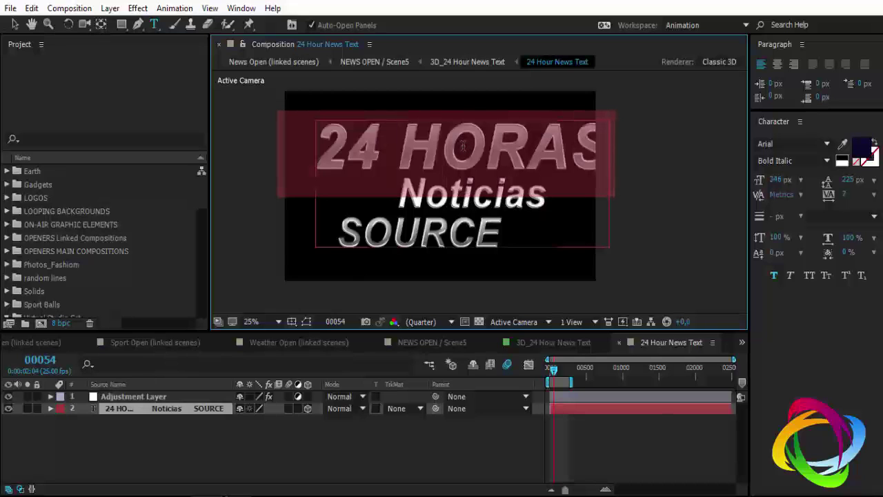
{"action": "left_click", "coordinate": [463, 145]}
{"action": "double_click", "coordinate": [474, 140]}
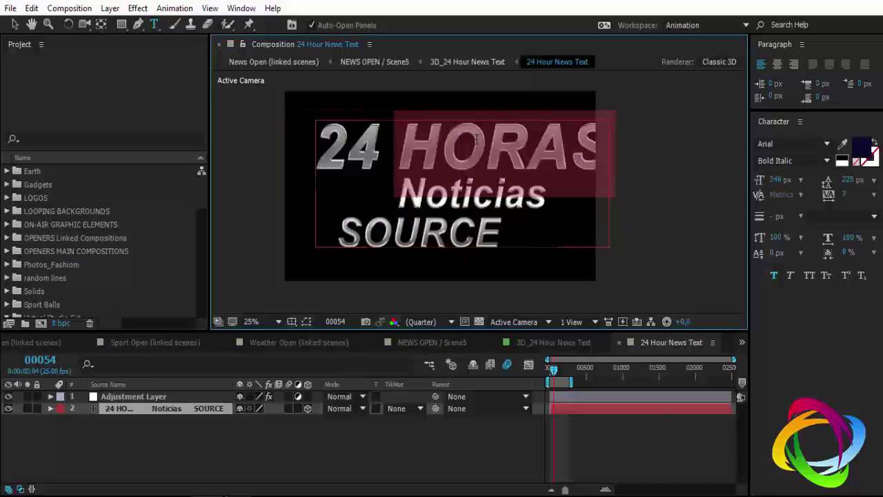
{"action": "left_click_drag", "start_coordinate": [777, 180], "coordinate": [752, 182]}
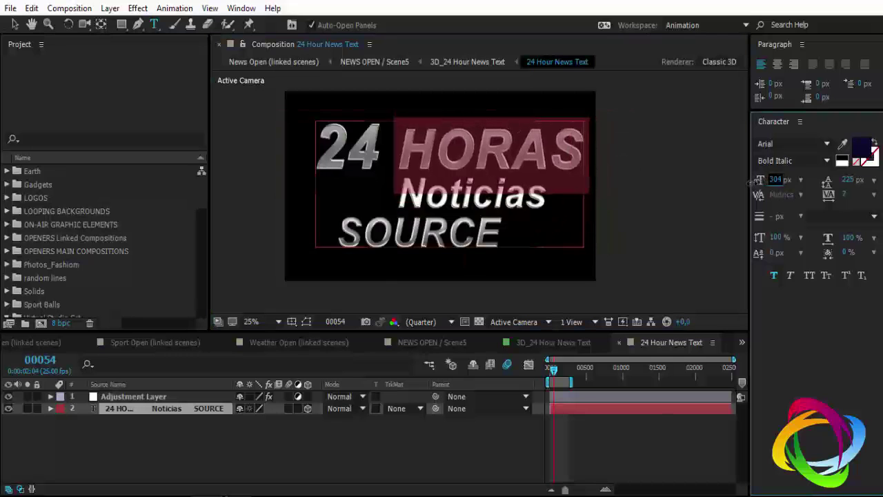
{"action": "left_click", "coordinate": [619, 342]}
Step: Close the nested comps, set News Open to frame 00376, then show Sport Open (linked scenes)
{"action": "left_click", "coordinate": [554, 343]}
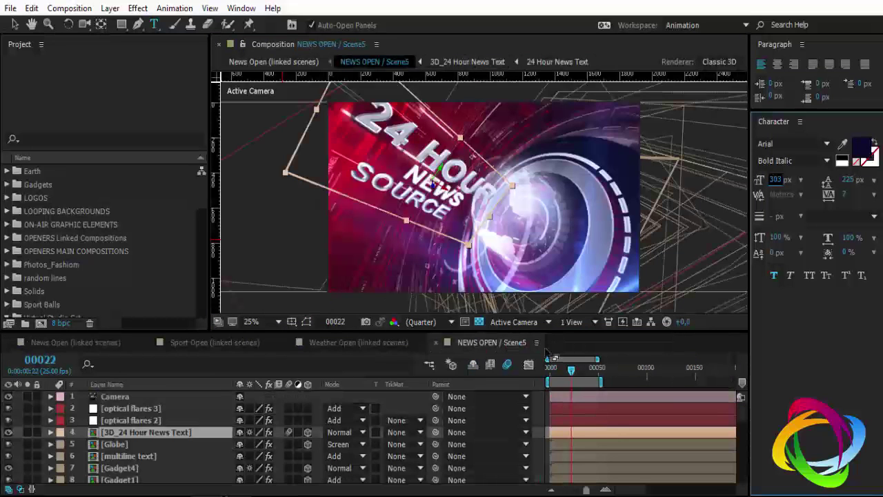
{"action": "left_click", "coordinate": [435, 342]}
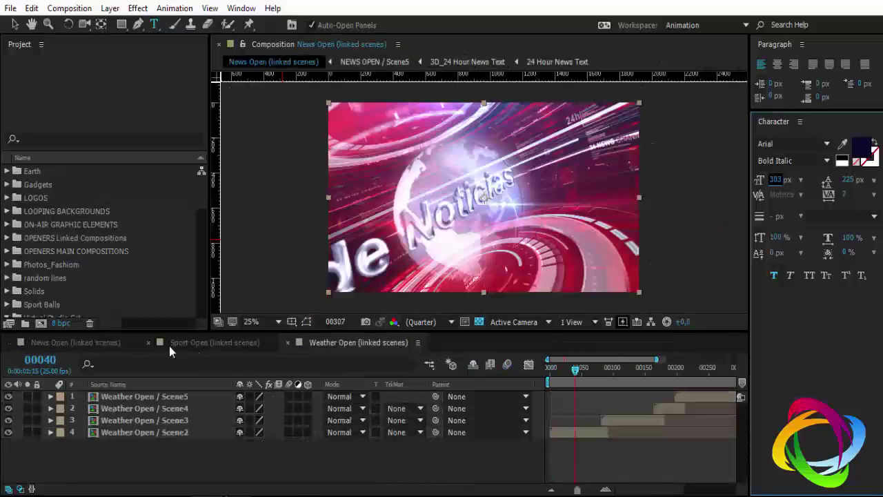
{"action": "left_click", "coordinate": [171, 346]}
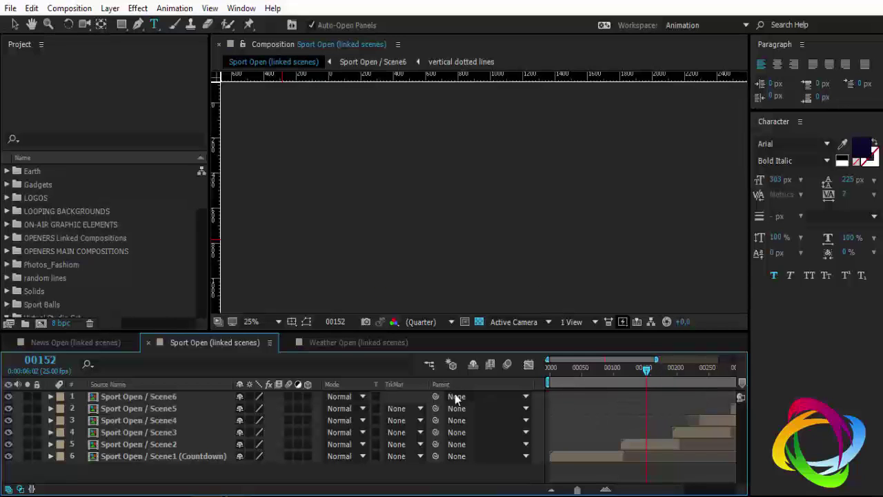
{"action": "left_click", "coordinate": [87, 342]}
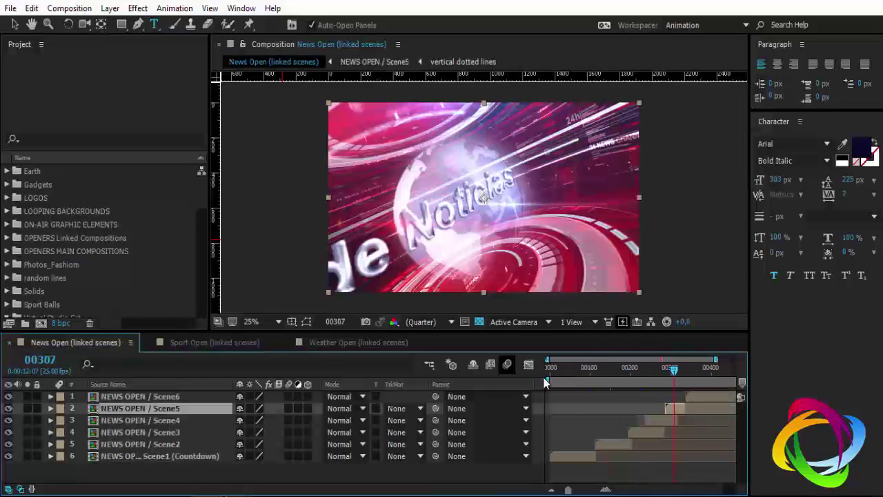
{"action": "left_click", "coordinate": [701, 374]}
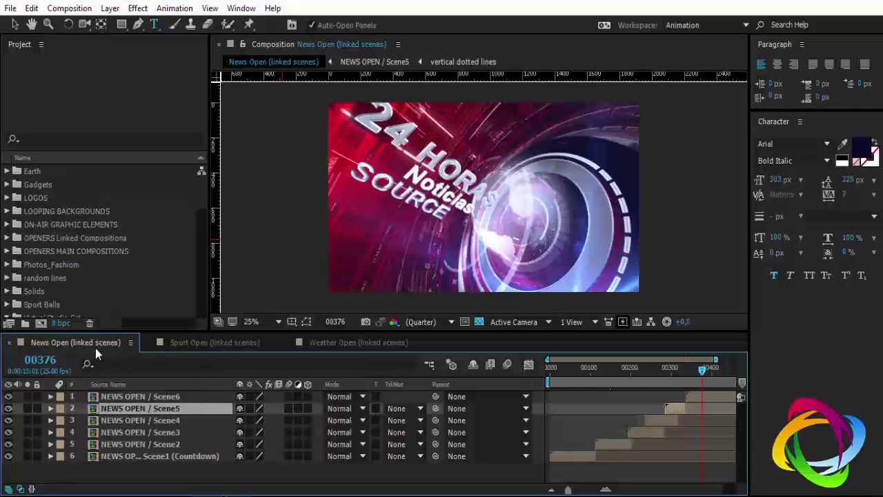
{"action": "left_click", "coordinate": [202, 343]}
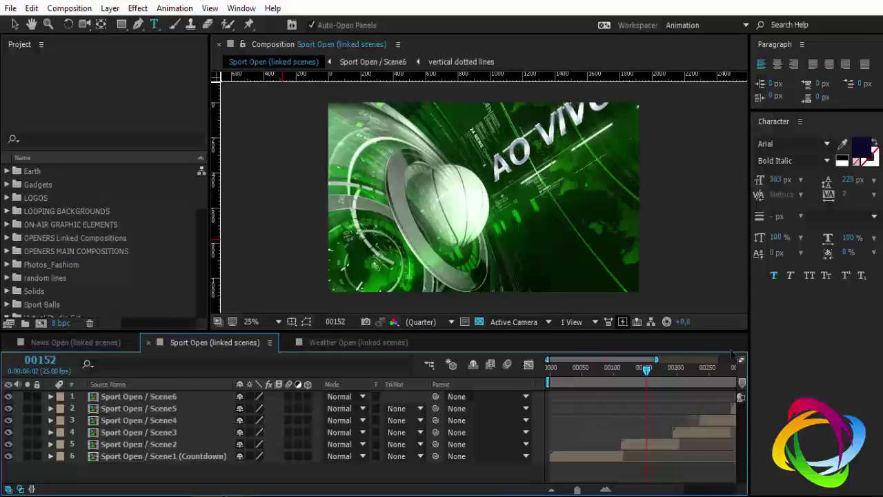
Step: Back on Sport Open, expand the OPENERS MAIN COMPOSITIONS folder in the Project panel
{"action": "left_click", "coordinate": [318, 342]}
{"action": "left_click", "coordinate": [200, 342]}
{"action": "left_click", "coordinate": [7, 238]}
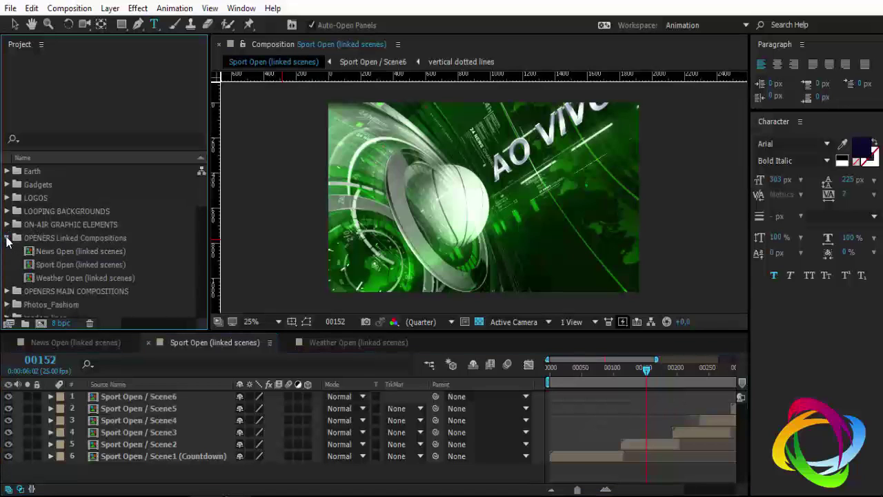
{"action": "left_click", "coordinate": [7, 238]}
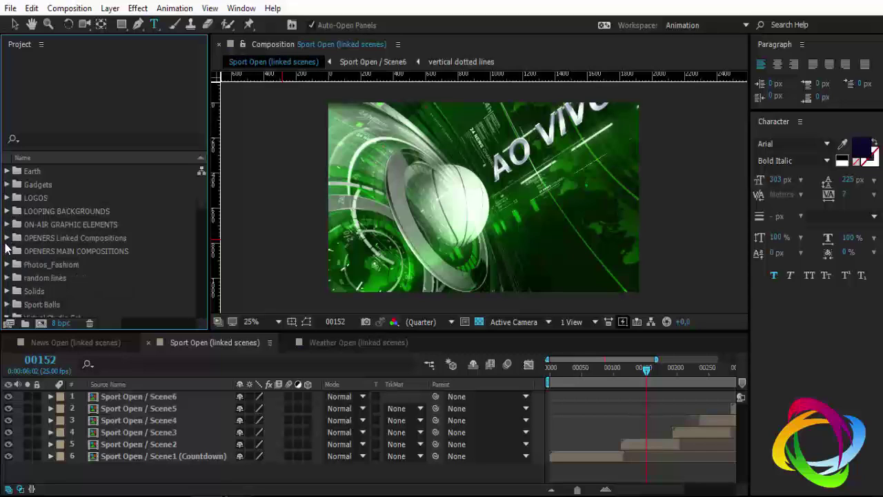
{"action": "left_click", "coordinate": [7, 251]}
{"action": "scroll", "coordinate": [59, 244], "scroll_direction": "down", "scroll_amount": 3}
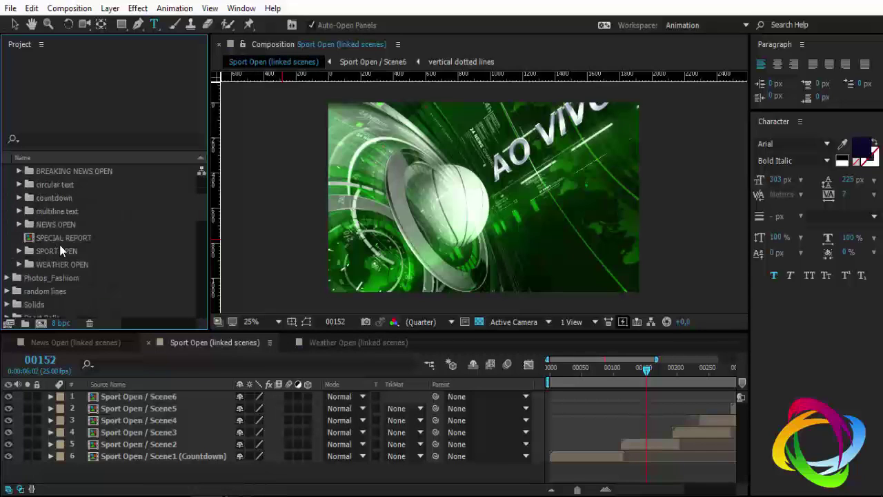
{"action": "scroll", "coordinate": [99, 248], "scroll_direction": "down", "scroll_amount": 2}
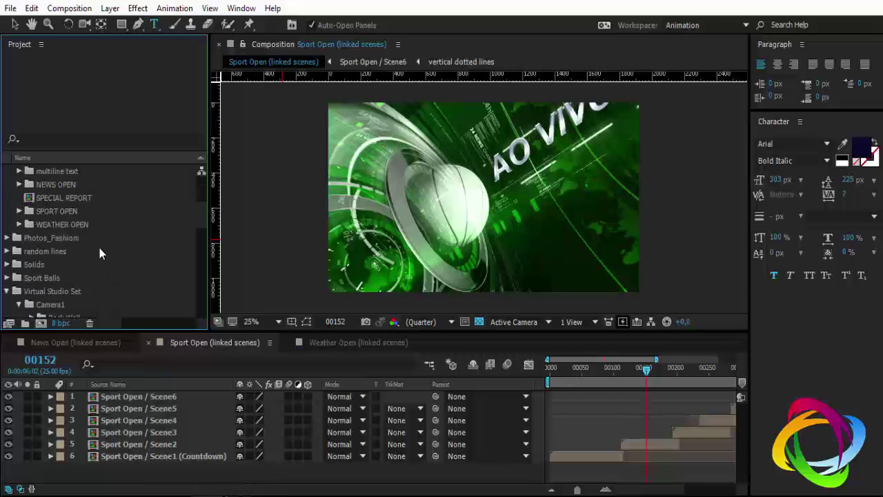
Step: Expand the SPORT OPEN folder and select Sport Open / Scene1 (Countdown)
{"action": "left_click", "coordinate": [19, 211]}
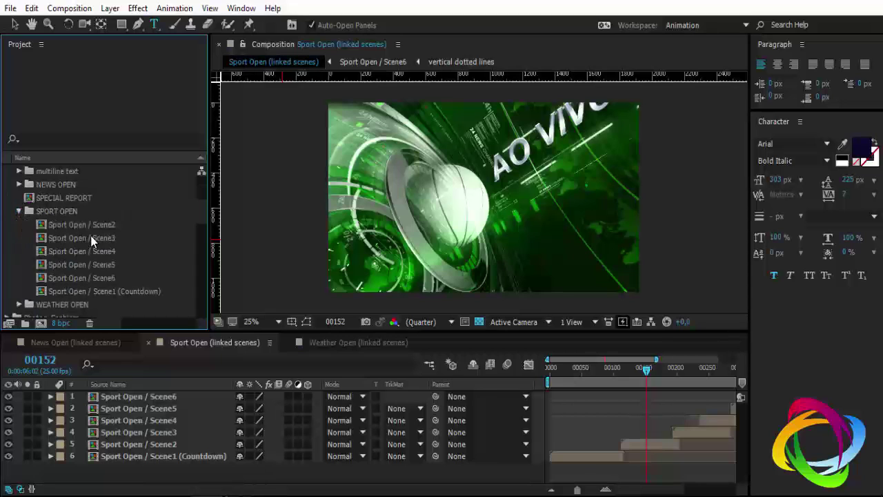
{"action": "scroll", "coordinate": [45, 227], "scroll_direction": "down", "scroll_amount": 2}
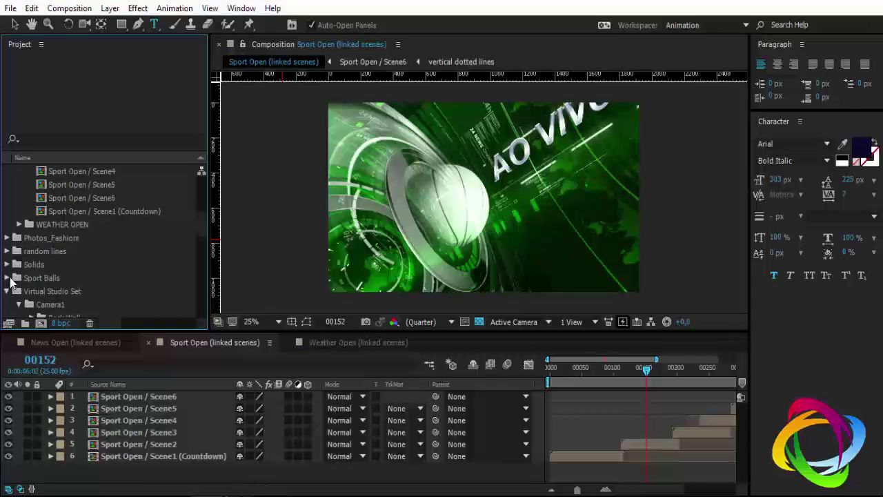
{"action": "scroll", "coordinate": [10, 283], "scroll_direction": "up", "scroll_amount": 2}
{"action": "scroll", "coordinate": [11, 282], "scroll_direction": "up", "scroll_amount": 2}
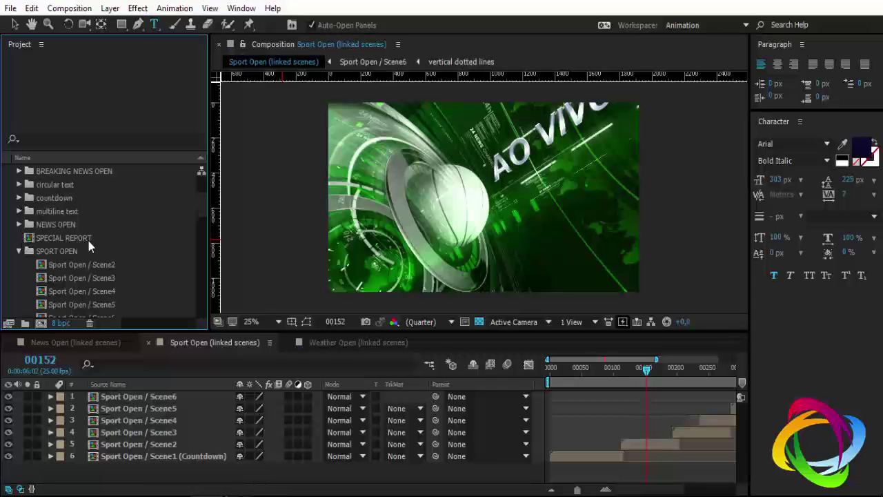
{"action": "left_click", "coordinate": [62, 264]}
{"action": "left_click", "coordinate": [55, 253]}
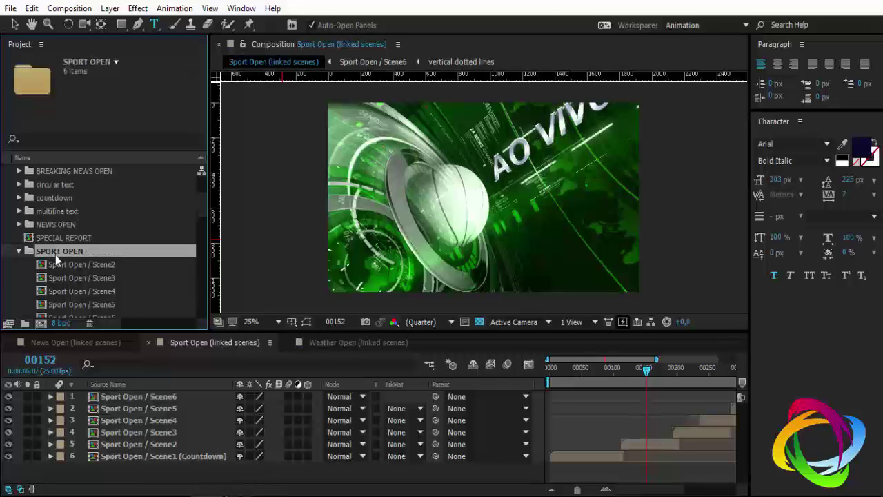
{"action": "scroll", "coordinate": [67, 256], "scroll_direction": "down", "scroll_amount": 2}
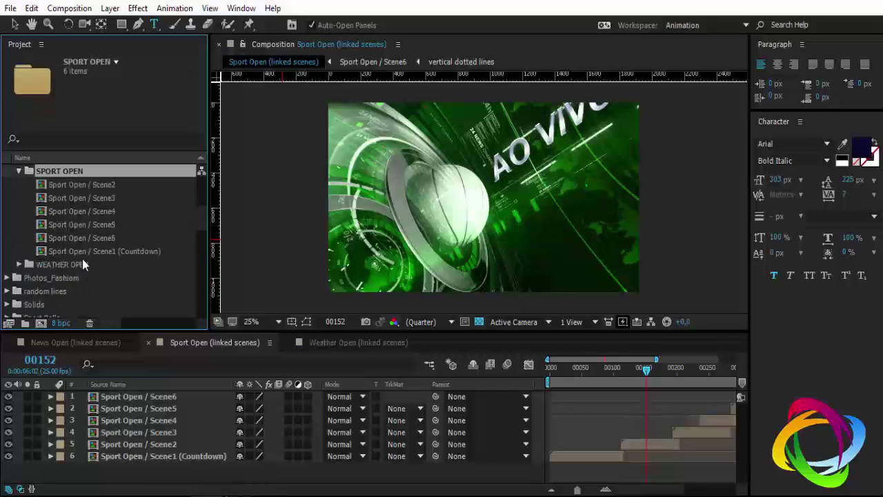
{"action": "left_click", "coordinate": [70, 253]}
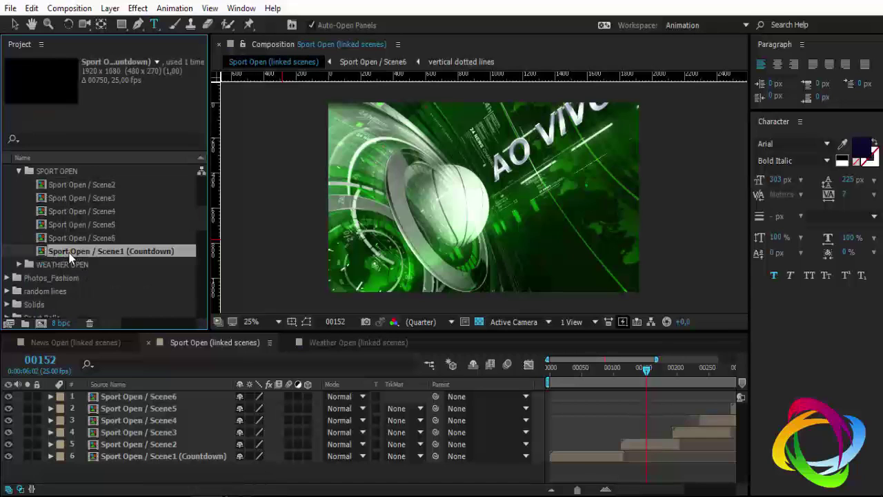
Step: Preview Scene1 (Countdown), then reopen Sport Open (linked scenes) from OPENERS Linked Compositions
{"action": "double_click", "coordinate": [74, 251]}
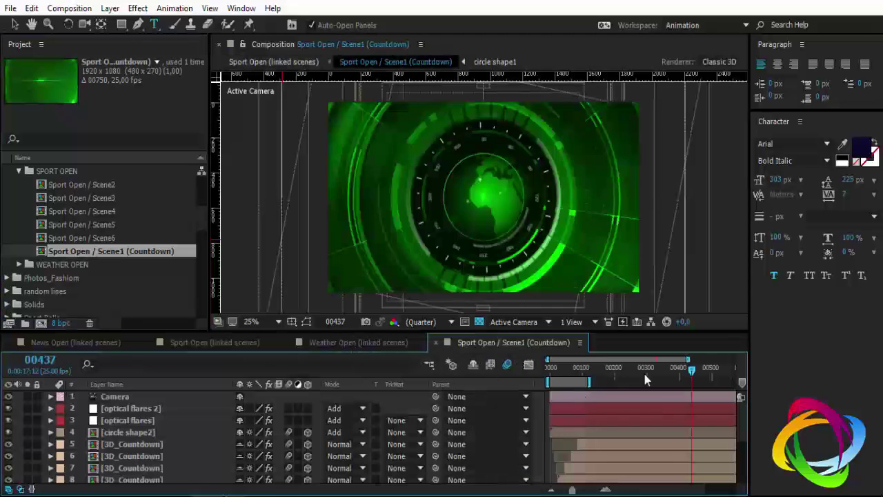
{"action": "left_click", "coordinate": [435, 342]}
{"action": "scroll", "coordinate": [34, 251], "scroll_direction": "up", "scroll_amount": 5}
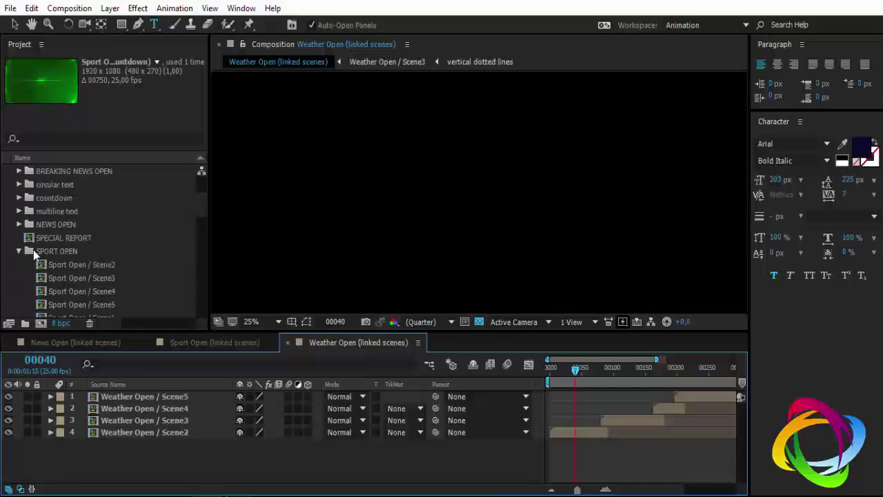
{"action": "scroll", "coordinate": [32, 248], "scroll_direction": "up", "scroll_amount": 3}
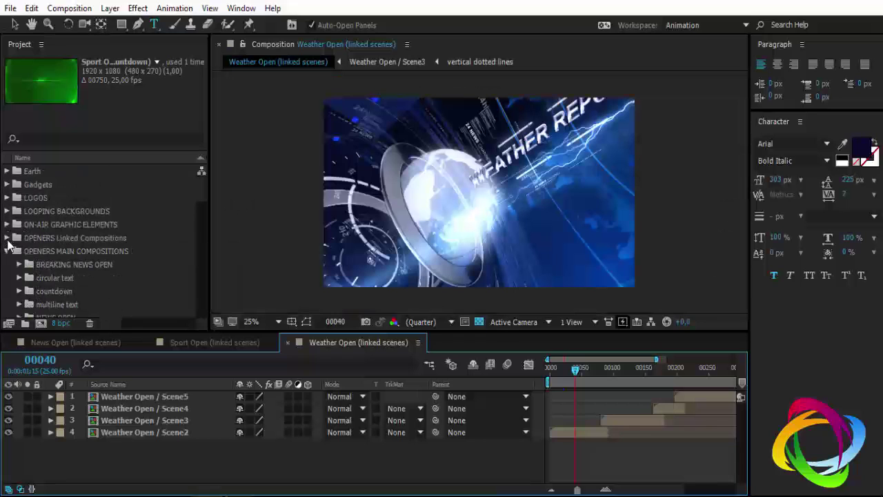
{"action": "left_click", "coordinate": [7, 237]}
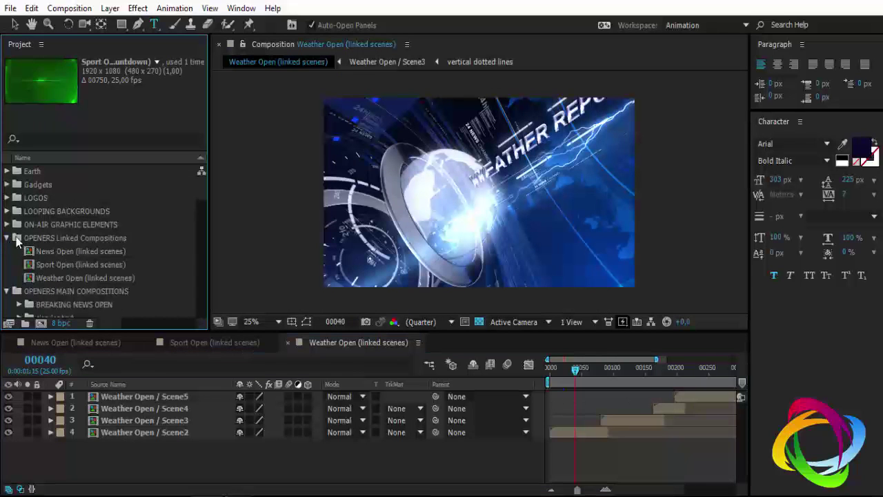
{"action": "left_click", "coordinate": [39, 240]}
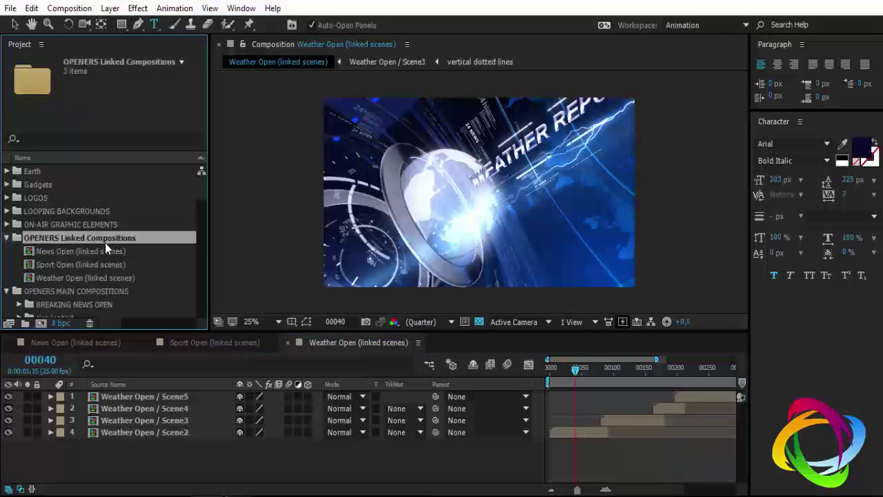
{"action": "left_click", "coordinate": [66, 266]}
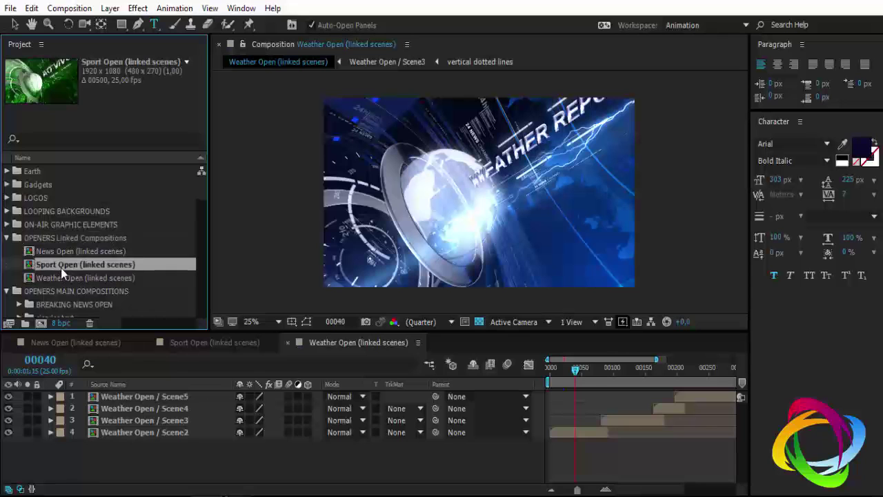
{"action": "double_click", "coordinate": [61, 268]}
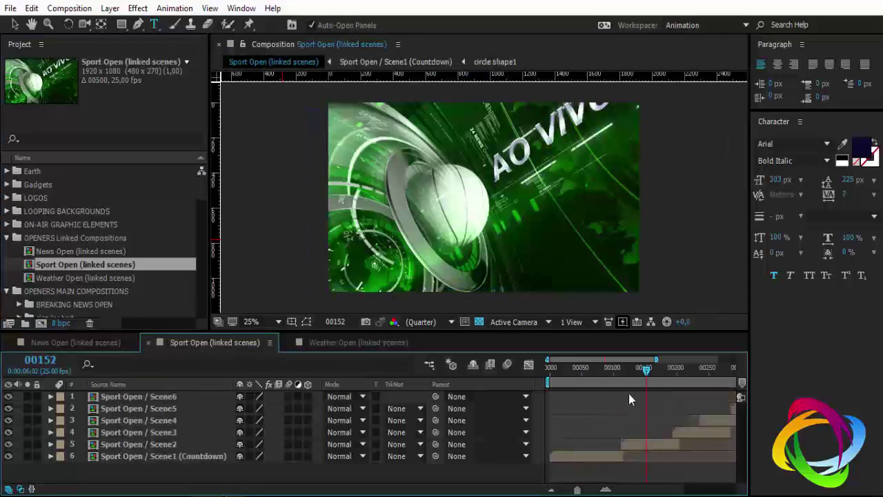
Step: Add Sport Open (linked scenes) to the Render Queue with a QuickTime output module
{"action": "left_click", "coordinate": [57, 10]}
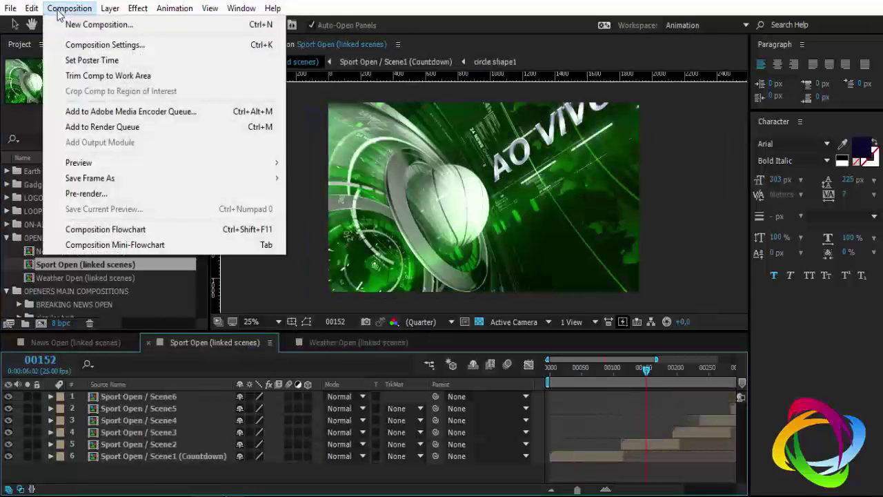
{"action": "left_click", "coordinate": [93, 128]}
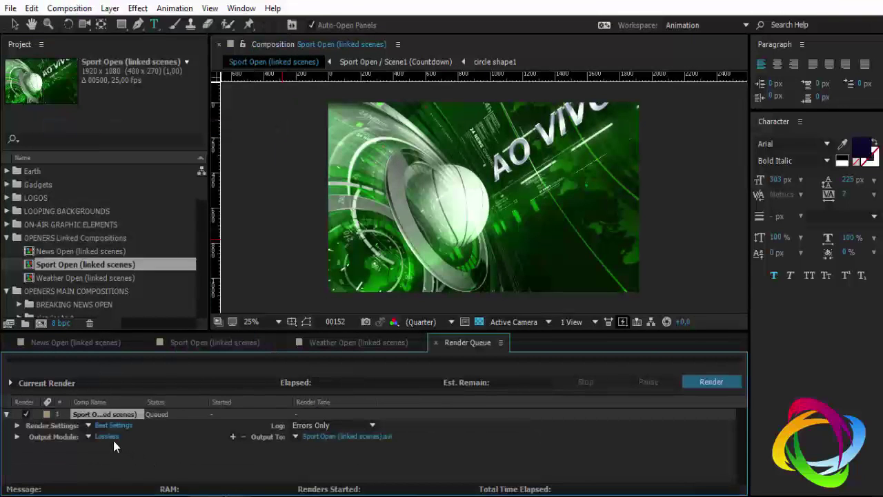
{"action": "left_click", "coordinate": [113, 439]}
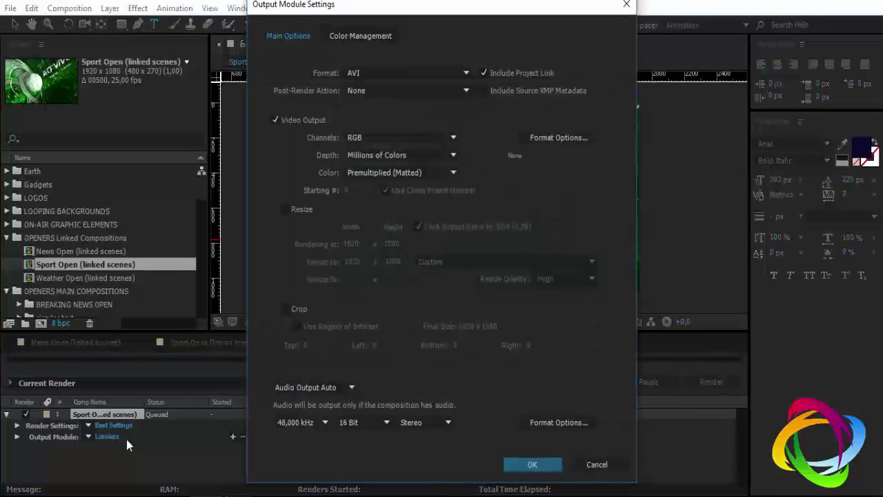
{"action": "left_click", "coordinate": [467, 73]}
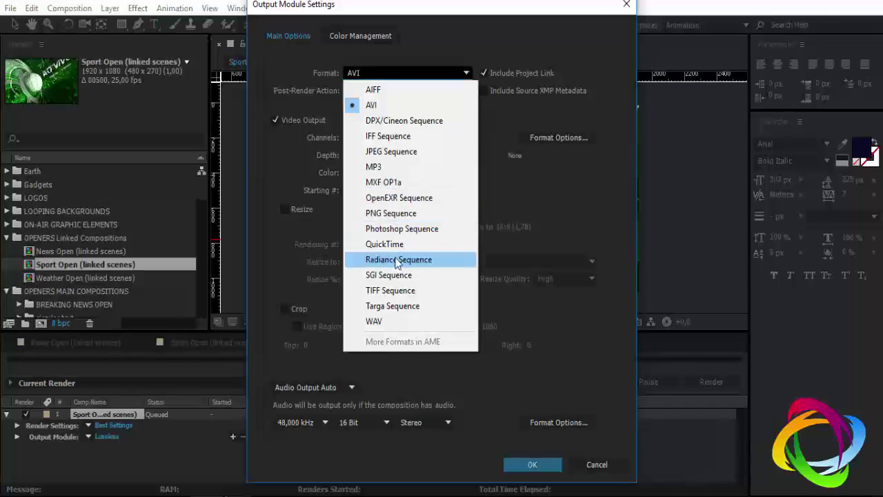
{"action": "left_click", "coordinate": [384, 243]}
{"action": "left_click", "coordinate": [532, 464]}
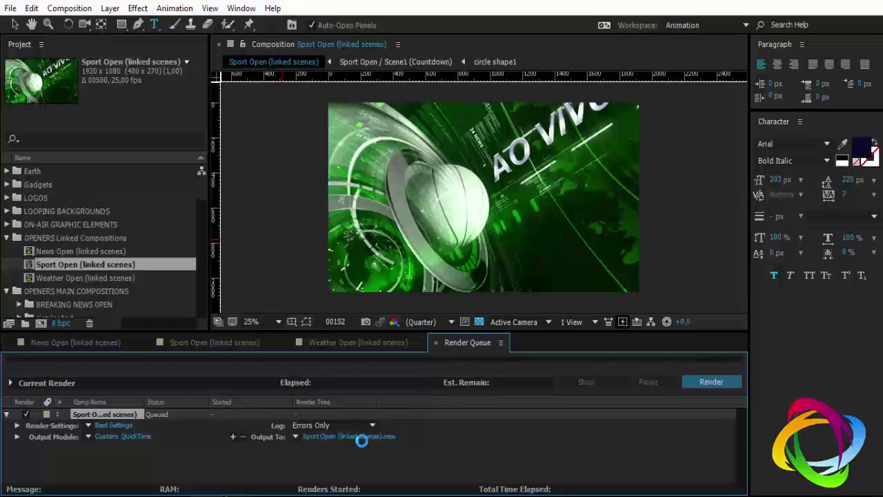
Step: Set the output to Sport Open (linked scenes).mov on the Desktop
{"action": "left_click", "coordinate": [360, 441]}
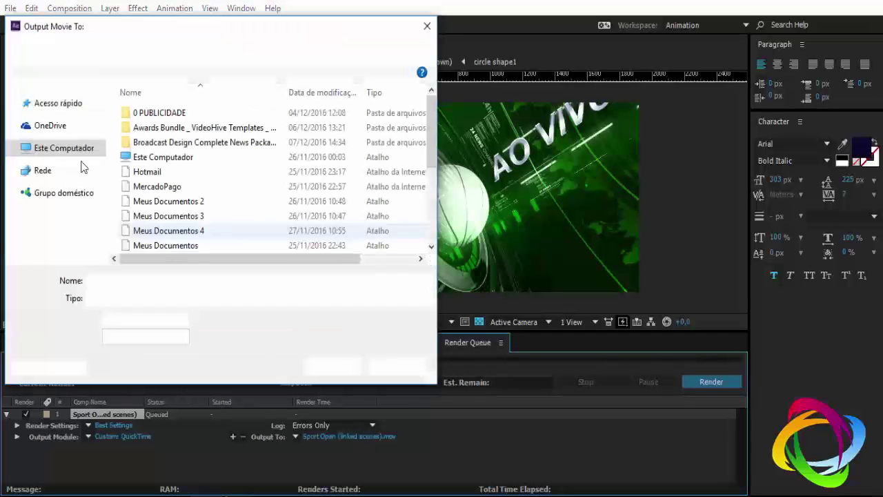
{"action": "left_click", "coordinate": [69, 116]}
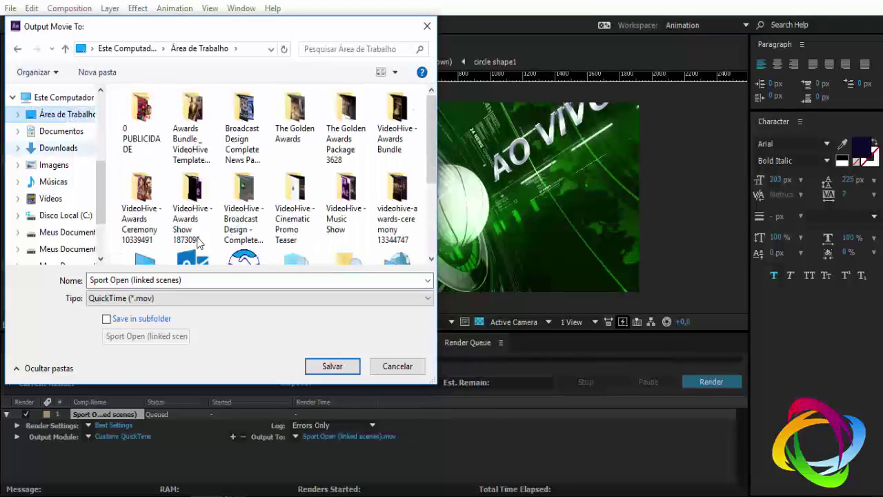
{"action": "left_click", "coordinate": [332, 366]}
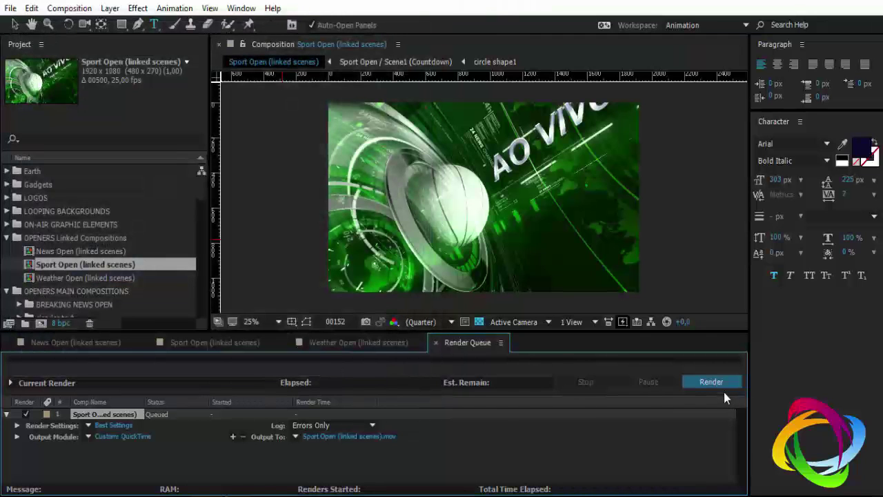
Step: Close the Render Queue, collapse the opener folders, enlarge the viewer and close Weather and Sport Open tabs
{"action": "left_click", "coordinate": [435, 344]}
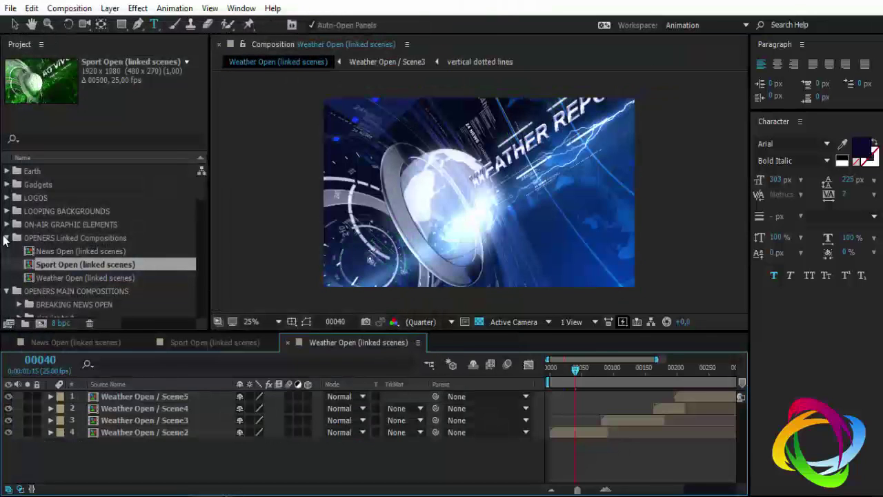
{"action": "left_click", "coordinate": [6, 238]}
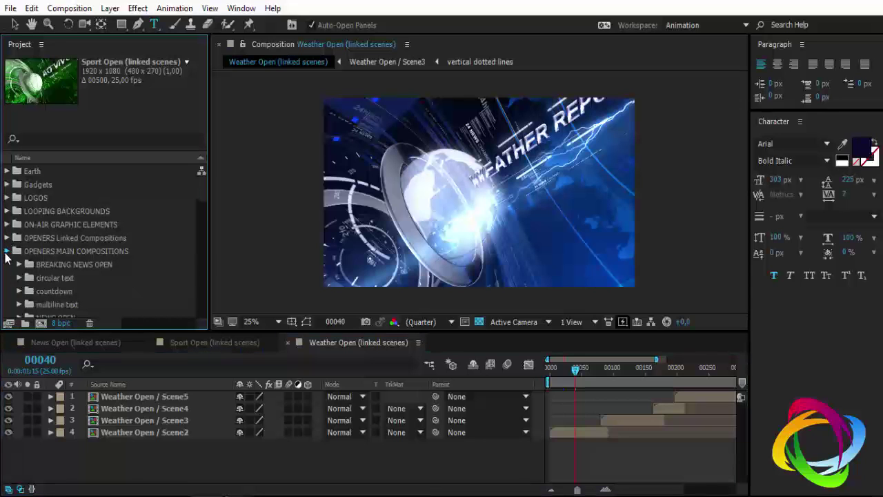
{"action": "left_click", "coordinate": [6, 253]}
{"action": "mouse_move", "coordinate": [372, 332]}
{"action": "left_mouse_down"}
{"action": "mouse_move", "coordinate": [372, 394]}
{"action": "mouse_move", "coordinate": [363, 405]}
{"action": "left_mouse_up"}
{"action": "left_click", "coordinate": [287, 403]}
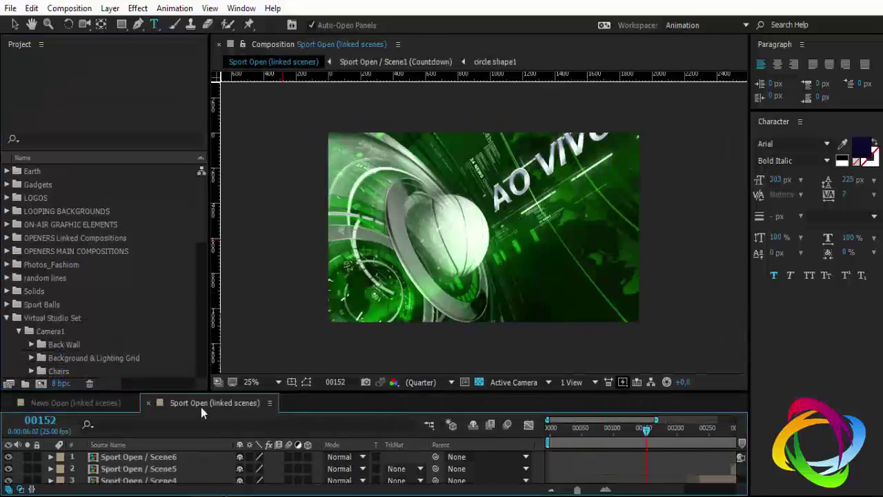
{"action": "left_click", "coordinate": [148, 403]}
{"action": "scroll", "coordinate": [45, 309], "scroll_direction": "down", "scroll_amount": 1}
{"action": "scroll", "coordinate": [41, 306], "scroll_direction": "down", "scroll_amount": 1}
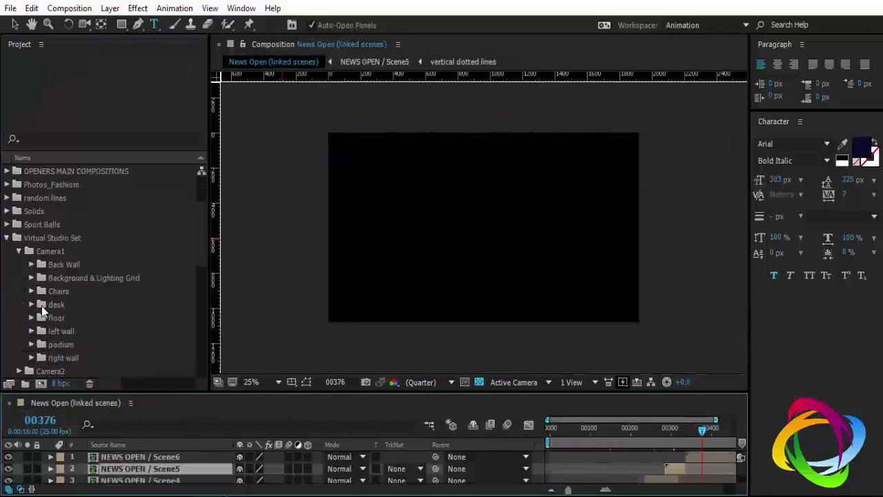
{"action": "scroll", "coordinate": [41, 305], "scroll_direction": "down", "scroll_amount": 2}
{"action": "scroll", "coordinate": [39, 307], "scroll_direction": "up", "scroll_amount": 2}
{"action": "scroll", "coordinate": [39, 307], "scroll_direction": "up", "scroll_amount": 1}
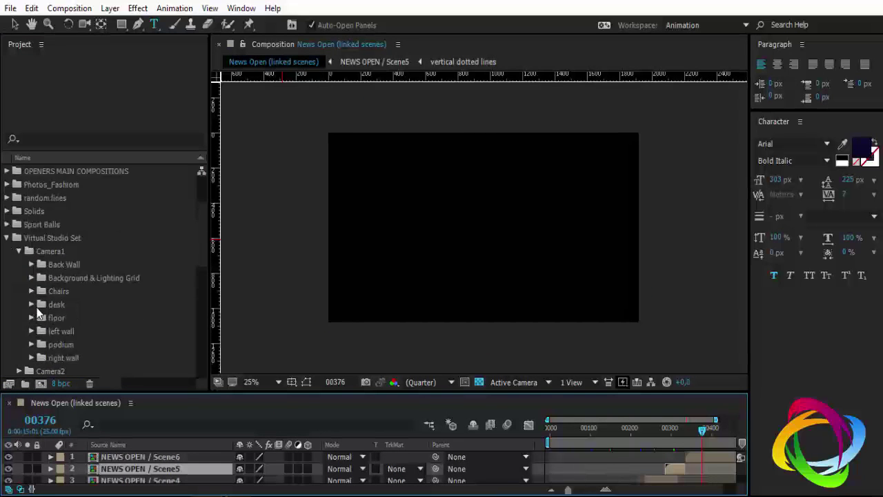
Step: Expand the Virtual Studio Set folder and select Camera1 (Long shot)
{"action": "left_click", "coordinate": [8, 239]}
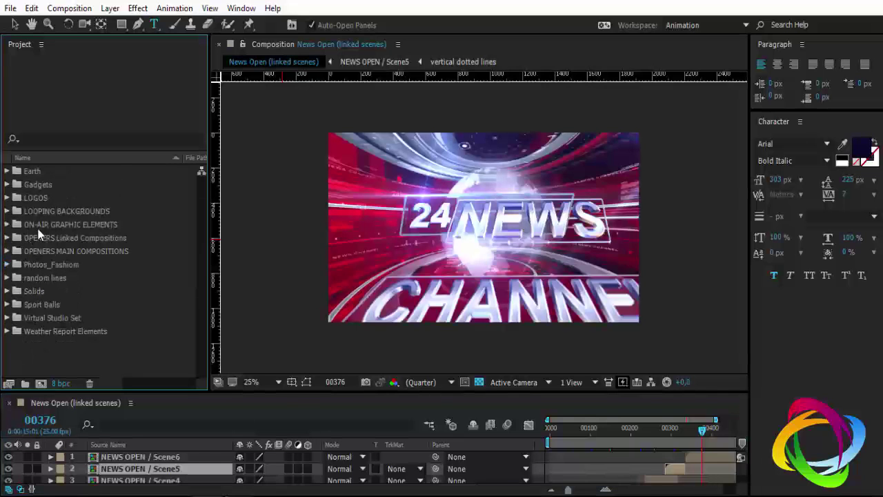
{"action": "left_click", "coordinate": [23, 318]}
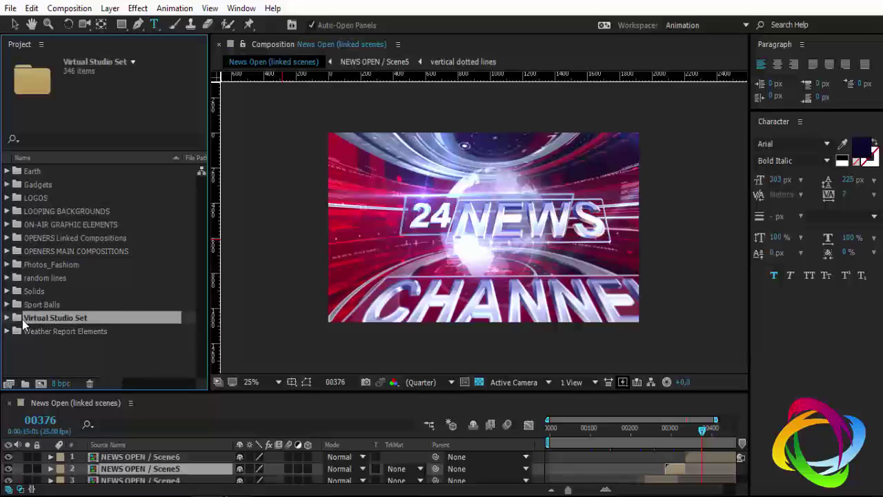
{"action": "left_click", "coordinate": [7, 317]}
{"action": "scroll", "coordinate": [94, 282], "scroll_direction": "down", "scroll_amount": 1}
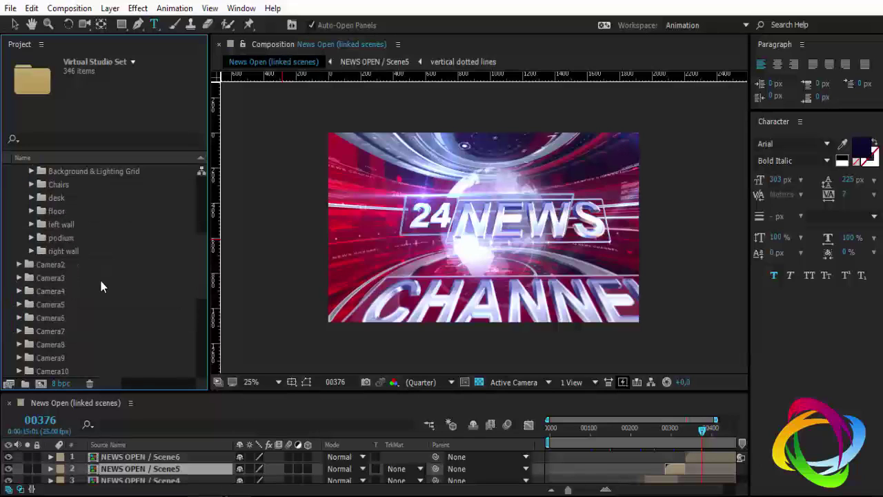
{"action": "scroll", "coordinate": [99, 277], "scroll_direction": "down", "scroll_amount": 3}
{"action": "scroll", "coordinate": [101, 281], "scroll_direction": "down", "scroll_amount": 1}
{"action": "left_click", "coordinate": [69, 267]}
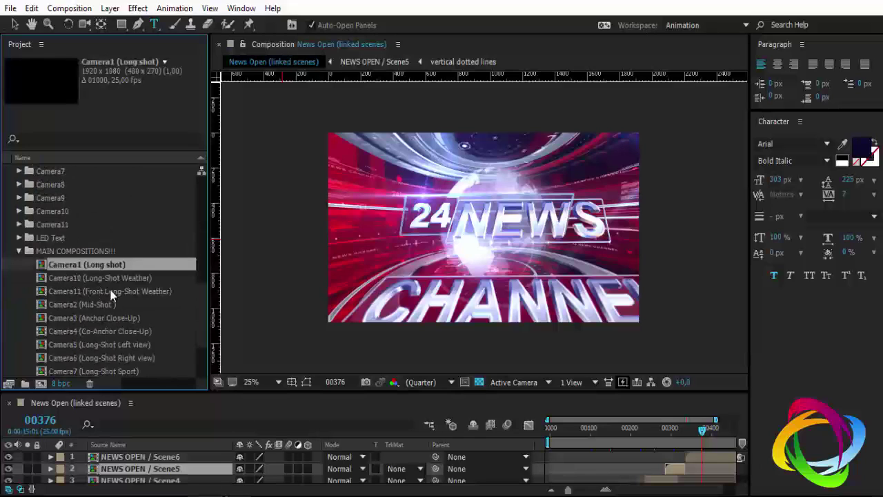
Step: Look over the Camera10 and Camera11 weather cameras, then reselect Camera1 (Long shot)
{"action": "scroll", "coordinate": [85, 305], "scroll_direction": "down", "scroll_amount": 1}
{"action": "scroll", "coordinate": [83, 313], "scroll_direction": "down", "scroll_amount": 1}
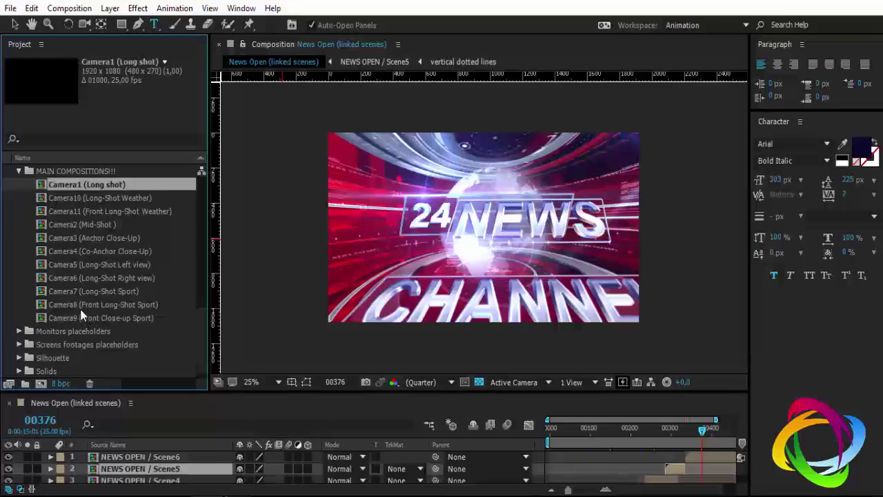
{"action": "scroll", "coordinate": [80, 309], "scroll_direction": "up", "scroll_amount": 1}
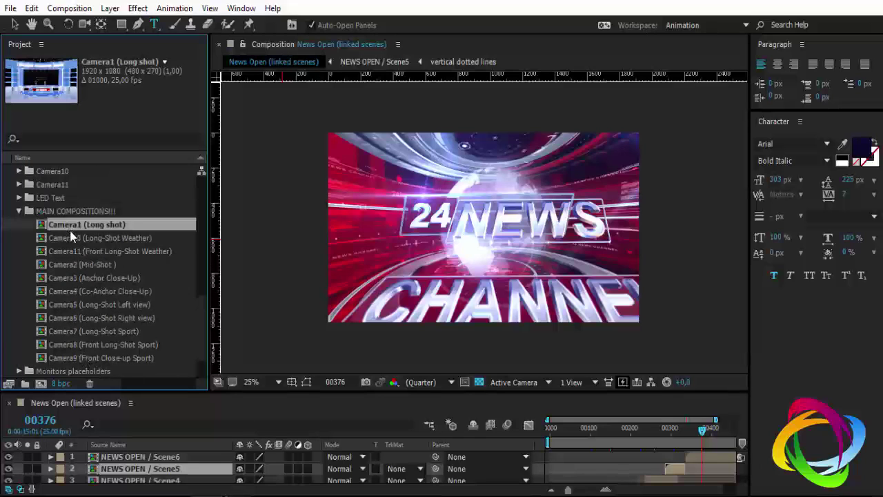
{"action": "left_click", "coordinate": [78, 239]}
{"action": "left_click", "coordinate": [66, 224]}
{"action": "mouse_move", "coordinate": [98, 223]}
{"action": "left_mouse_down"}
{"action": "mouse_move", "coordinate": [236, 392]}
{"action": "mouse_move", "coordinate": [125, 226]}
{"action": "left_mouse_up"}
{"action": "left_click", "coordinate": [97, 238]}
{"action": "left_click", "coordinate": [92, 257]}
{"action": "left_click", "coordinate": [86, 226]}
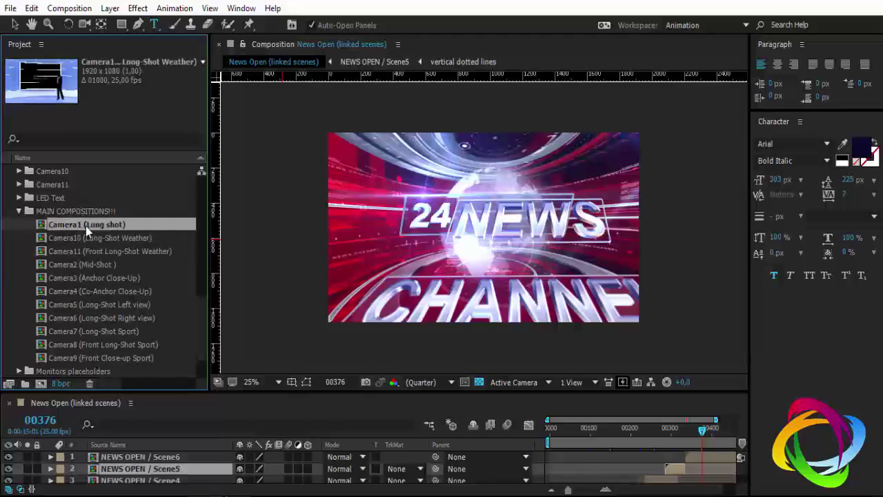
Step: Open Camera1 (Long shot) at frame 00152 and toggle the Right Chair layer's visibility off and on
{"action": "double_click", "coordinate": [85, 225]}
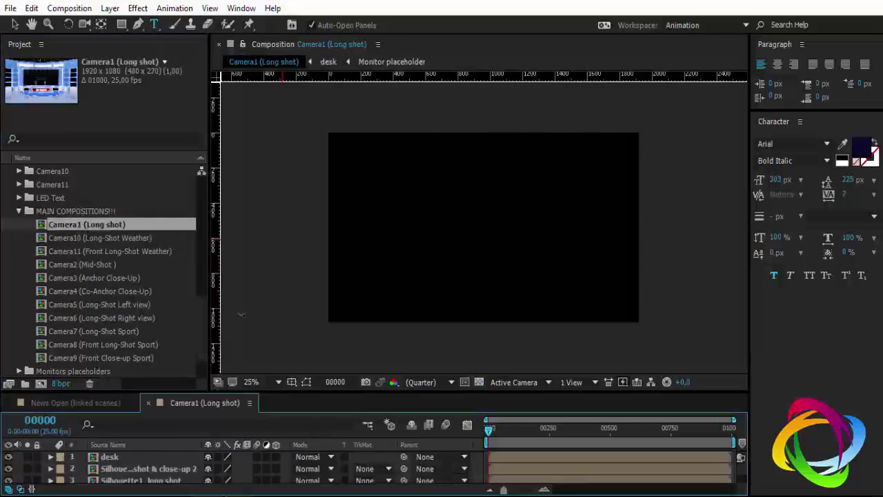
{"action": "left_click", "coordinate": [525, 431]}
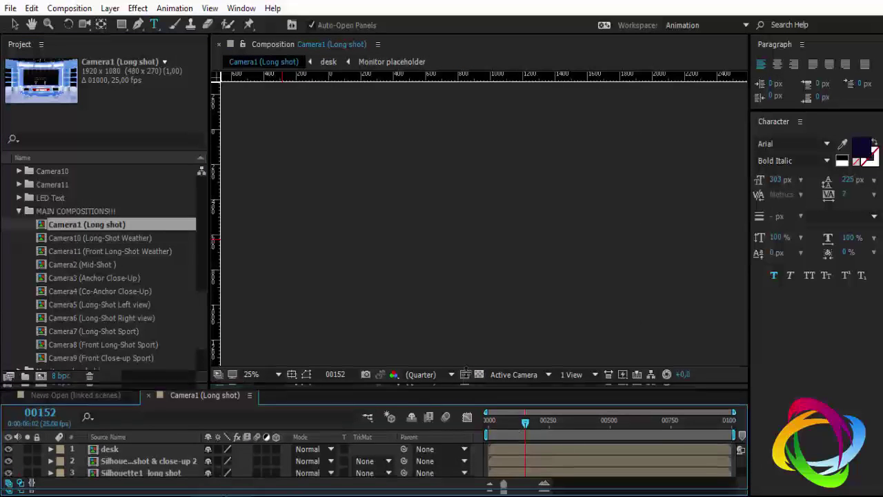
{"action": "left_click_drag", "start_coordinate": [466, 383], "coordinate": [466, 333]}
{"action": "scroll", "coordinate": [487, 213], "scroll_direction": "up", "scroll_amount": 2}
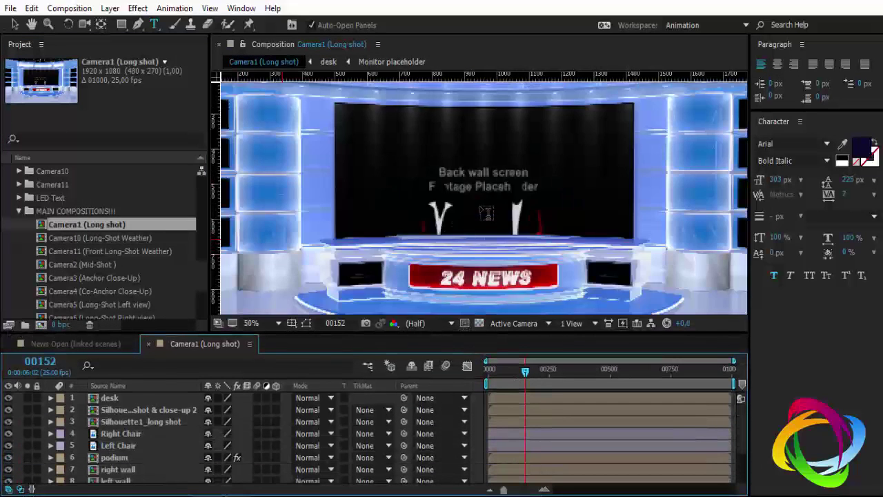
{"action": "left_click", "coordinate": [128, 436]}
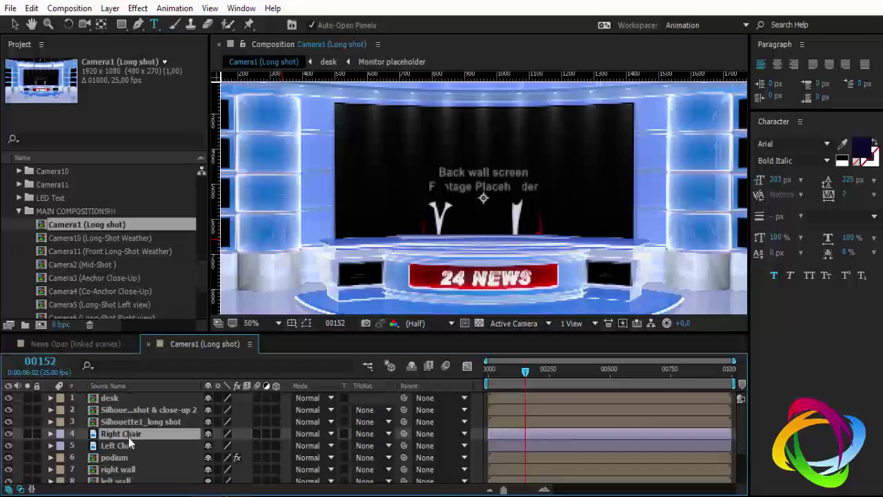
{"action": "left_click", "coordinate": [9, 433]}
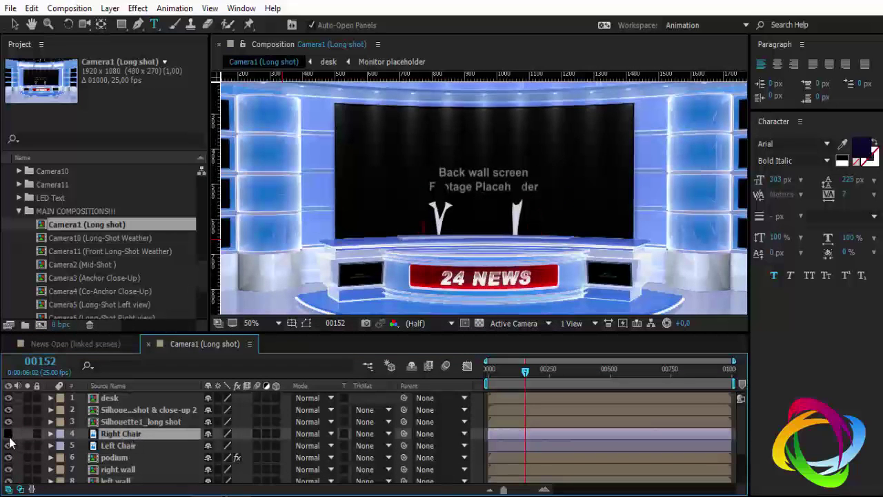
{"action": "left_click", "coordinate": [9, 434]}
{"action": "left_click", "coordinate": [8, 435]}
{"action": "left_click", "coordinate": [9, 435]}
{"action": "scroll", "coordinate": [148, 461], "scroll_direction": "down", "scroll_amount": 3}
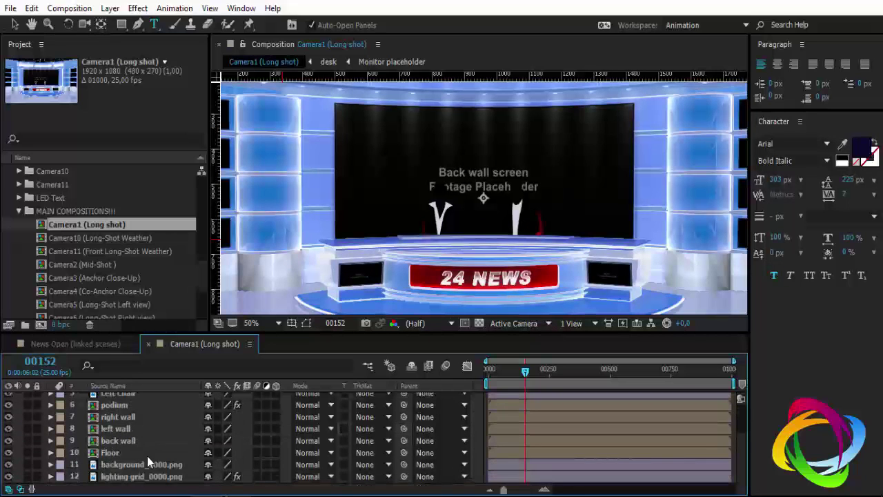
{"action": "left_click", "coordinate": [110, 454]}
{"action": "scroll", "coordinate": [114, 459], "scroll_direction": "up", "scroll_amount": 3}
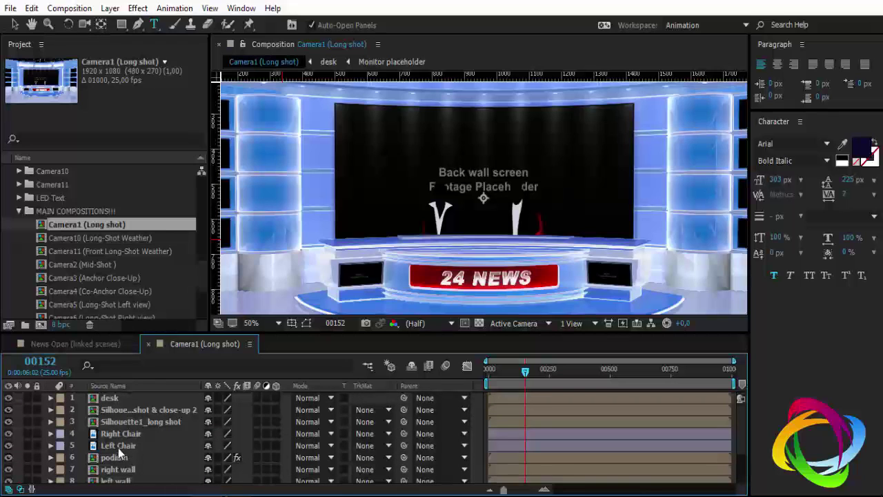
Step: Inspect the silhouette mid shot & close-up precomp at 25% zoom, then close it
{"action": "left_click", "coordinate": [130, 411]}
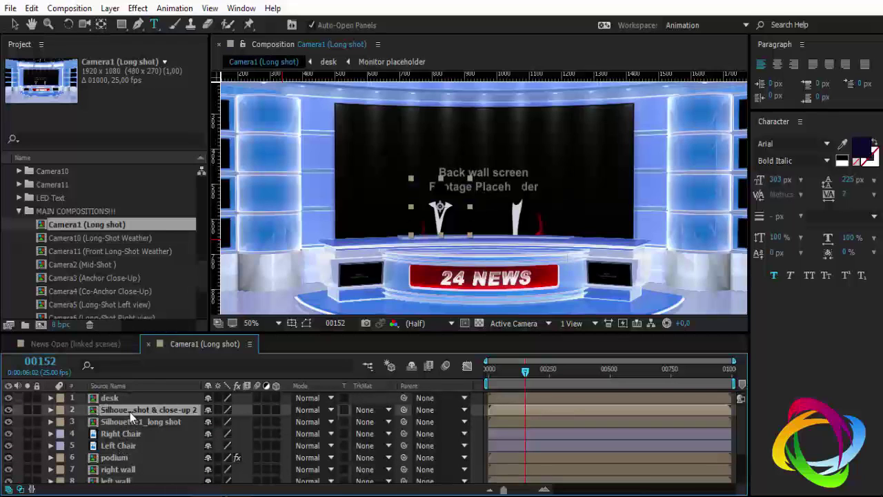
{"action": "double_click", "coordinate": [129, 412]}
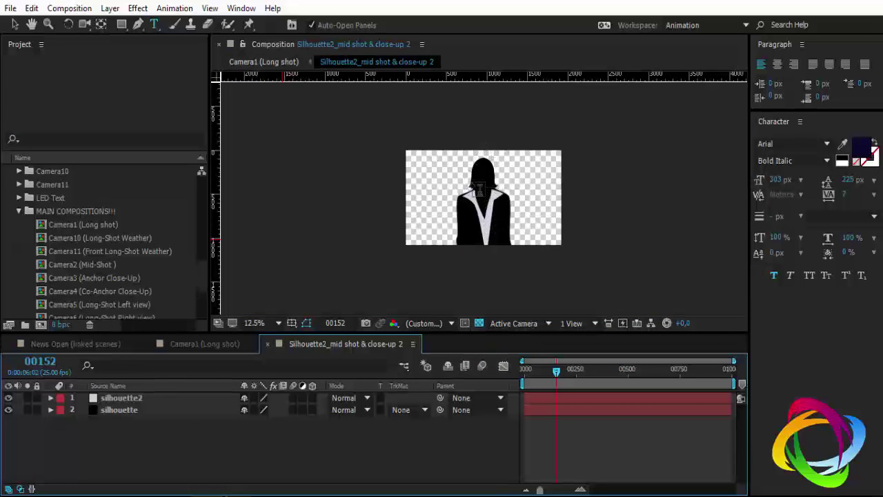
{"action": "left_click", "coordinate": [479, 323]}
{"action": "left_click", "coordinate": [478, 323]}
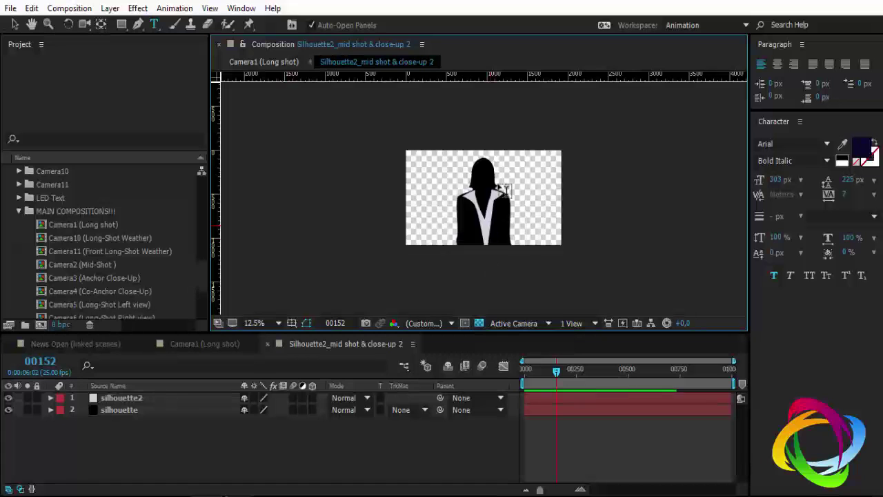
{"action": "key", "text": "period"}
{"action": "left_click", "coordinate": [268, 344]}
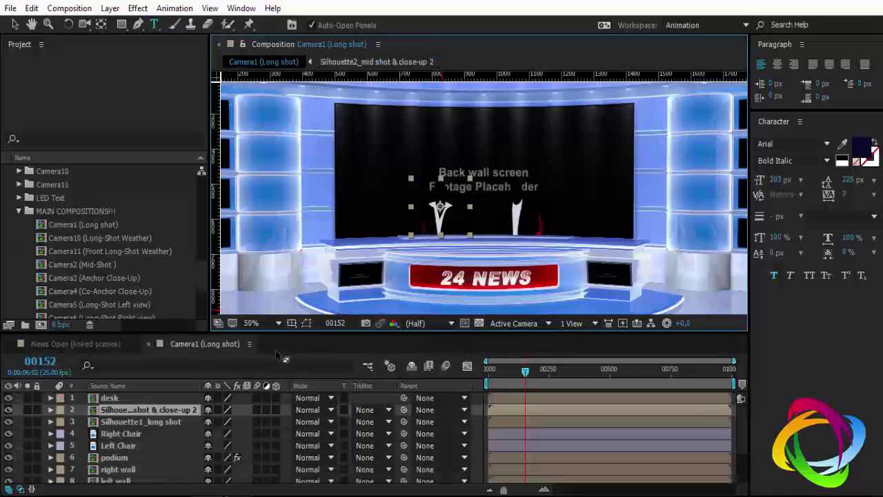
Step: Close Camera1 and drill from NEWS OPEN / Scene6 through 3D Channel Text / News into Channel Text
{"action": "left_click", "coordinate": [147, 345]}
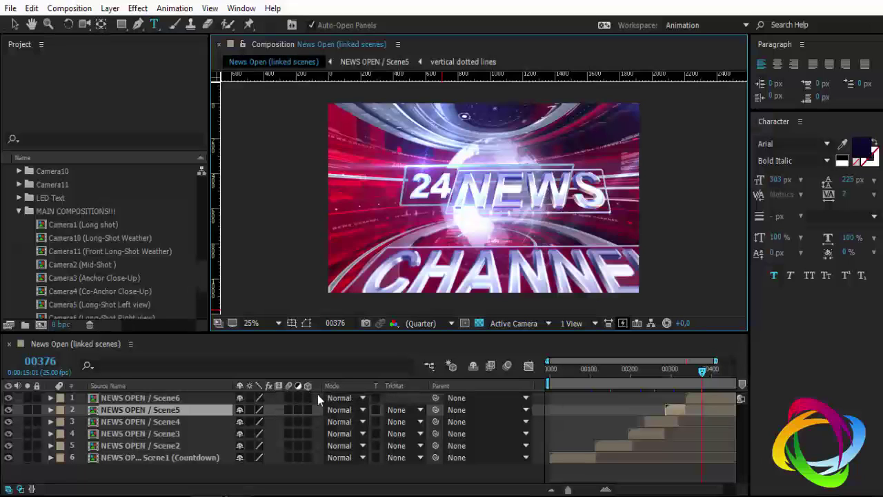
{"action": "double_click", "coordinate": [709, 409]}
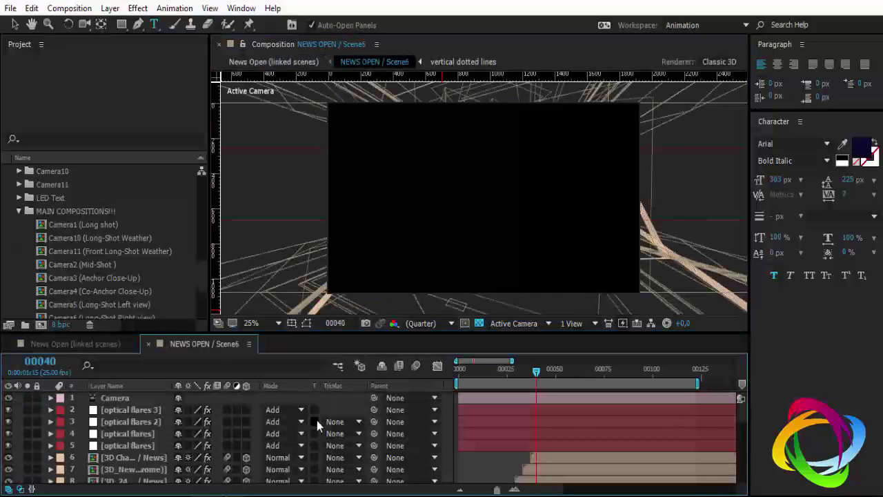
{"action": "left_click", "coordinate": [119, 458]}
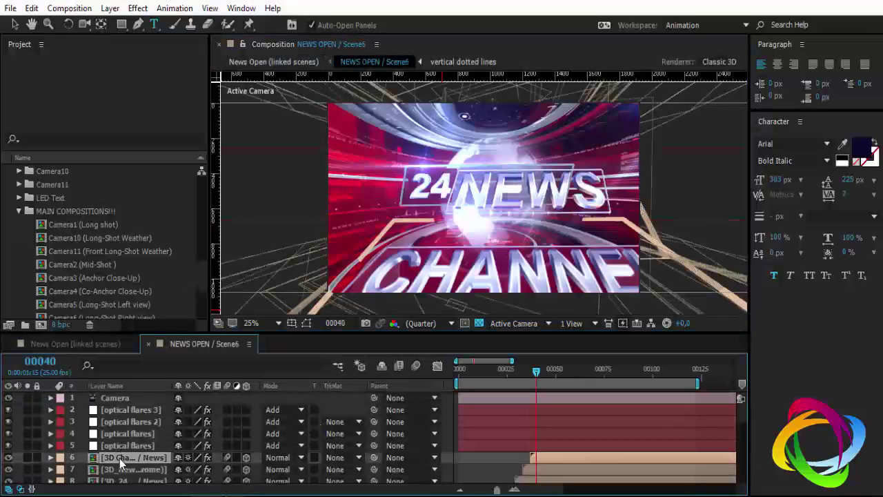
{"action": "scroll", "coordinate": [119, 458], "scroll_direction": "down", "scroll_amount": 1}
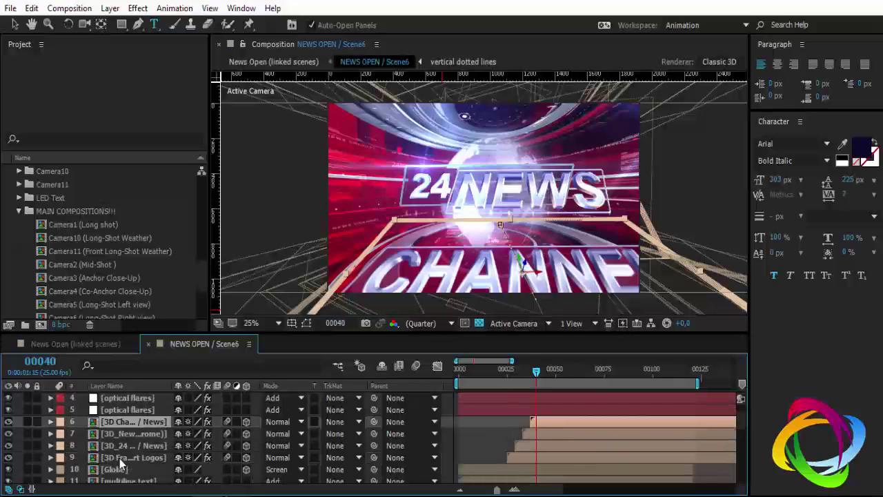
{"action": "double_click", "coordinate": [120, 422]}
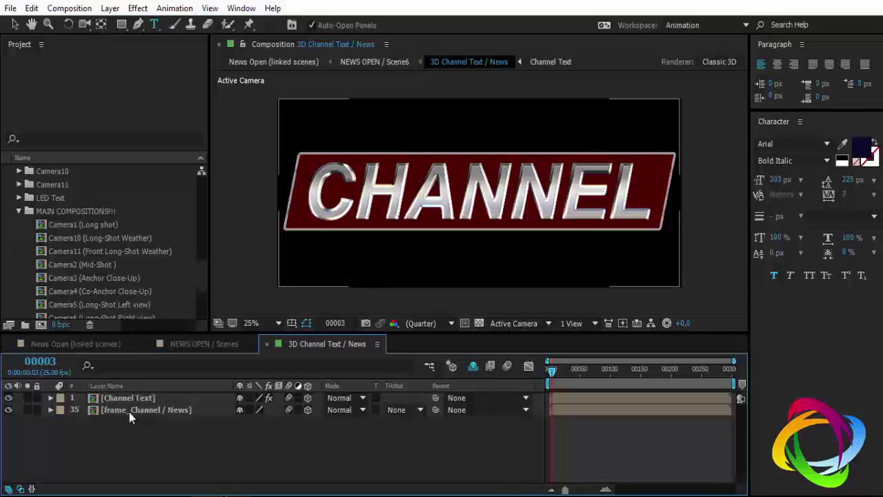
{"action": "double_click", "coordinate": [131, 398]}
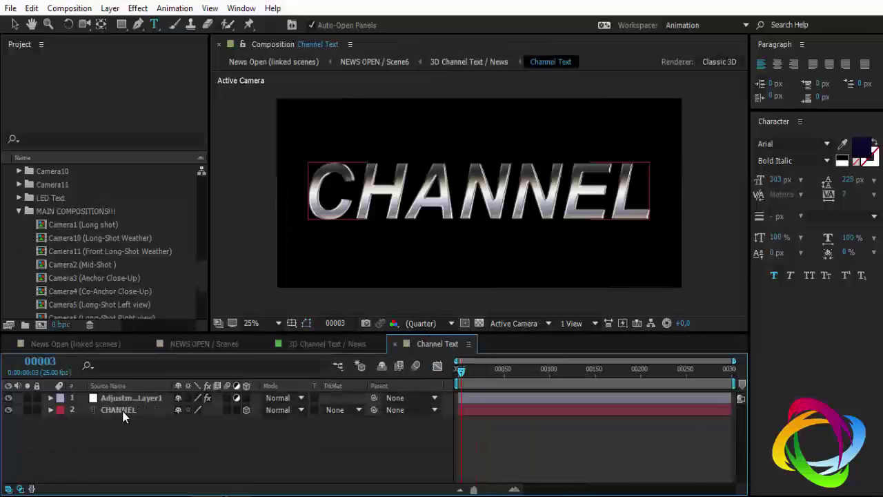
Step: Retype the CHANNEL text layer as Canal and close the Channel Text composition
{"action": "left_click", "coordinate": [123, 409]}
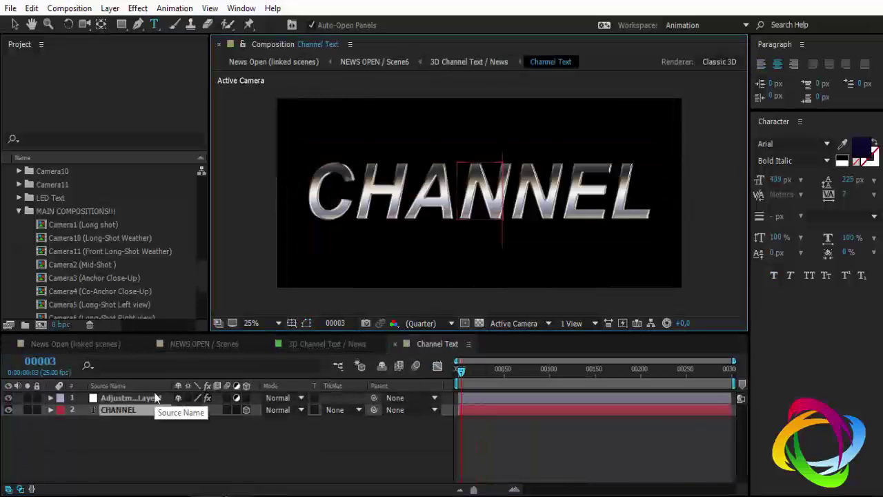
{"action": "type", "text": "Cna"}
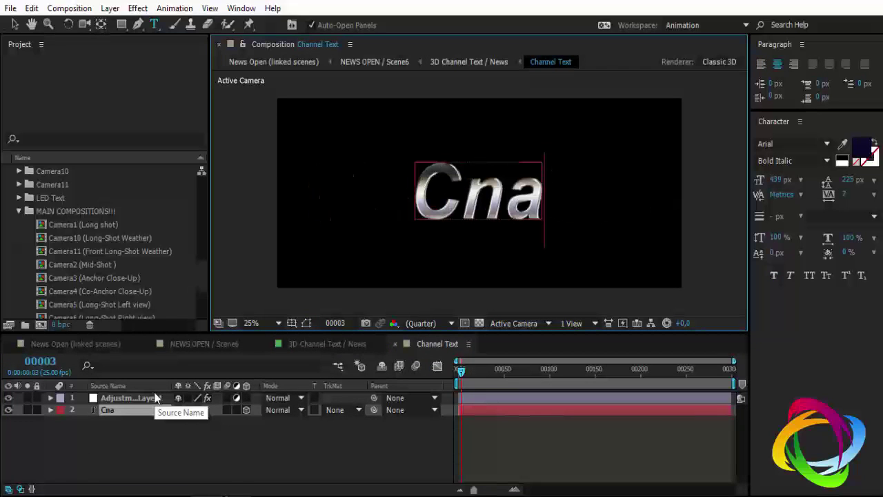
{"action": "key", "text": "BackSpace"}
{"action": "key", "text": "BackSpace"}
{"action": "type", "text": "anal"}
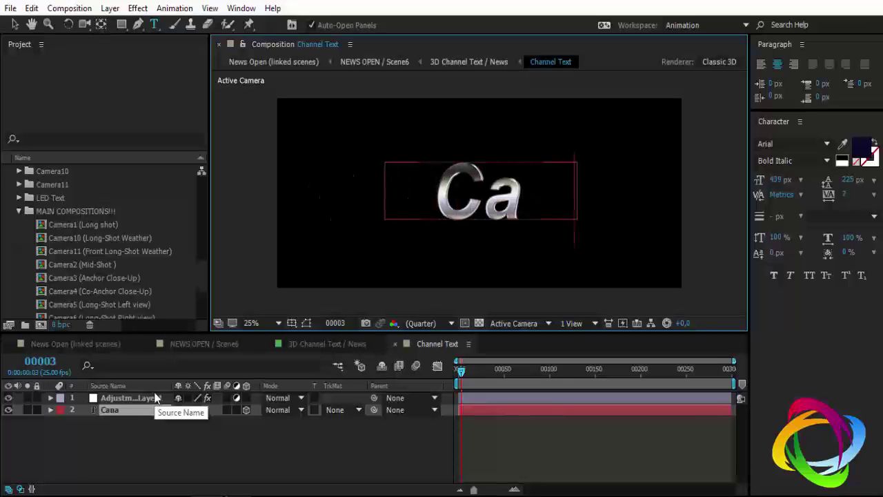
{"action": "left_click", "coordinate": [395, 343]}
Step: Close 3D Channel Text / News and Scene6 to return to News Open showing 24 NEWS Canal
{"action": "left_click", "coordinate": [266, 344]}
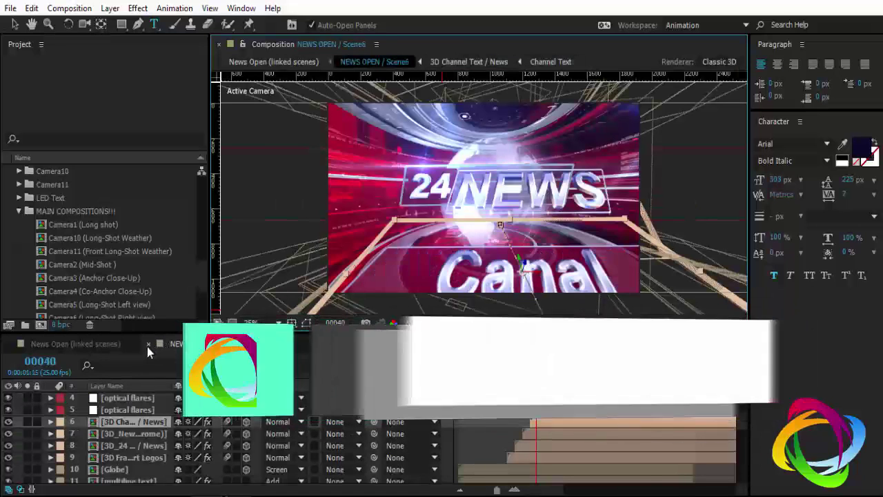
{"action": "left_click", "coordinate": [147, 346]}
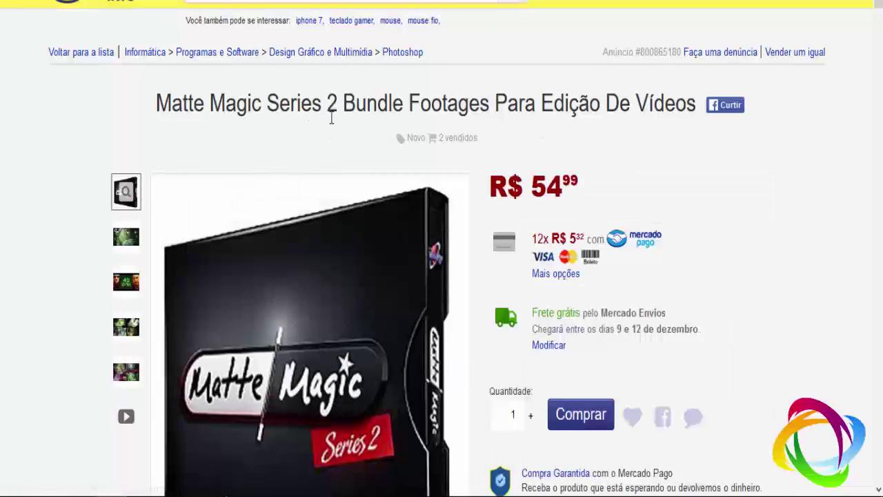
Step: Scroll down the Mercado Livre page to the grid of R$ 6,99 After Effects wedding template listings
{"action": "scroll", "coordinate": [441, 276], "scroll_direction": "down", "scroll_amount": 10}
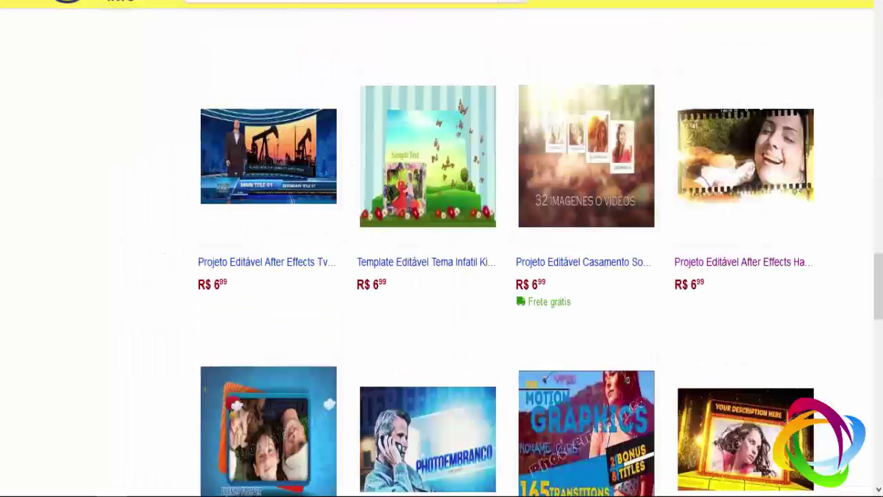